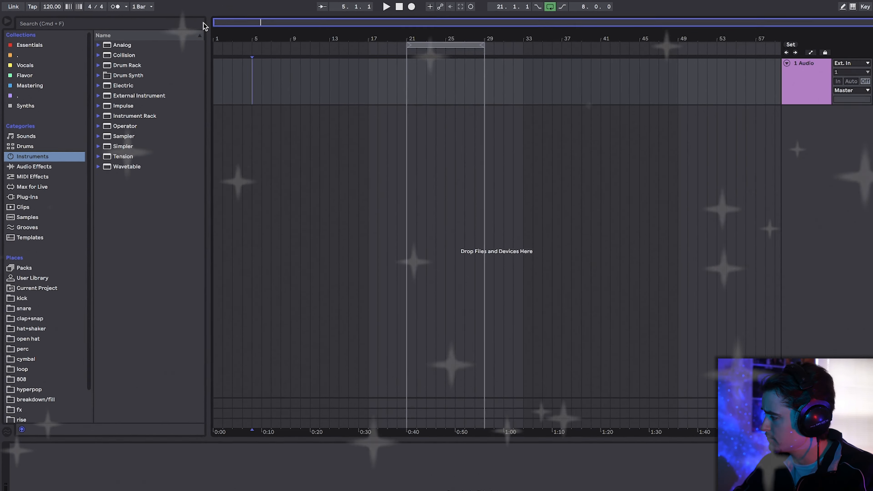
- Set the project tempo to 105 BPM
click(57, 6)
text(10)
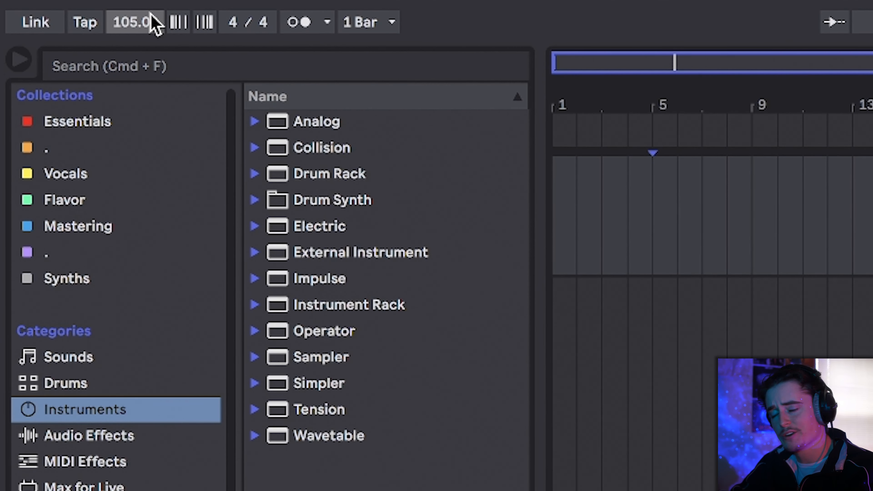
click(664, 232)
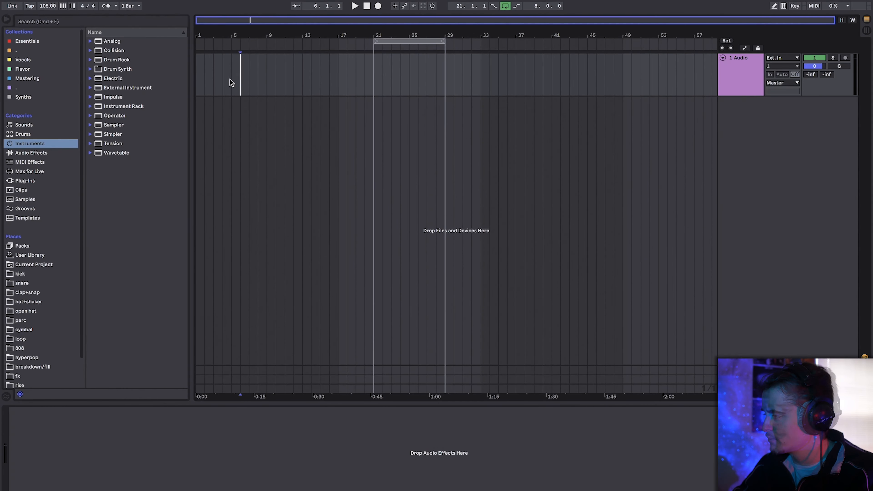
- Insert a new MIDI track and delete the existing audio track so only the MIDI track is left
right_click(776, 144)
click(782, 156)
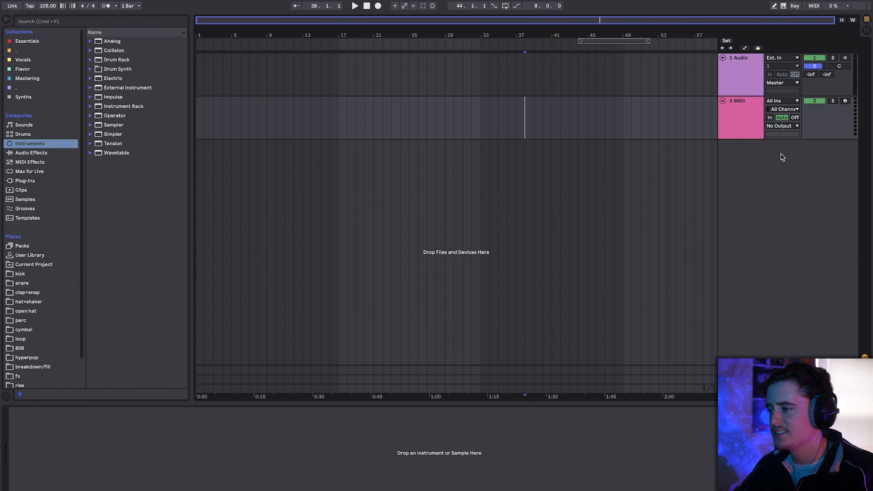
key(Delete)
- Color the MIDI track light blue and rename it CHORDS
right_click(739, 77)
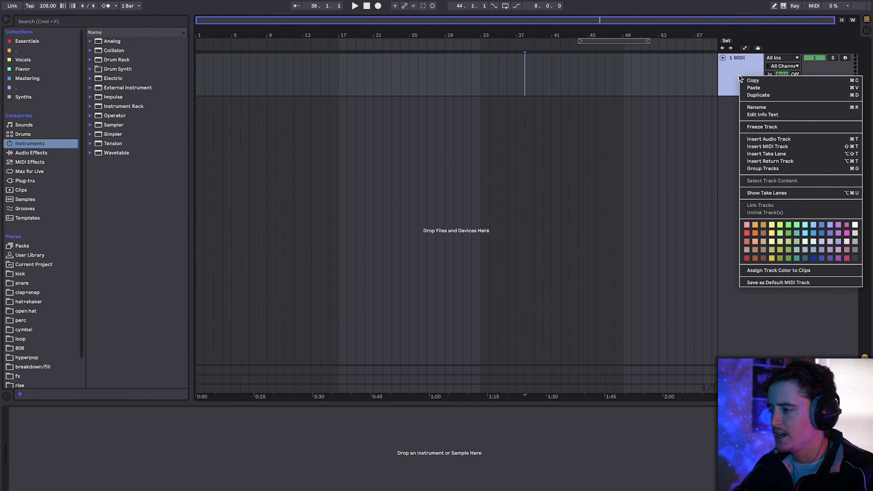
click(815, 228)
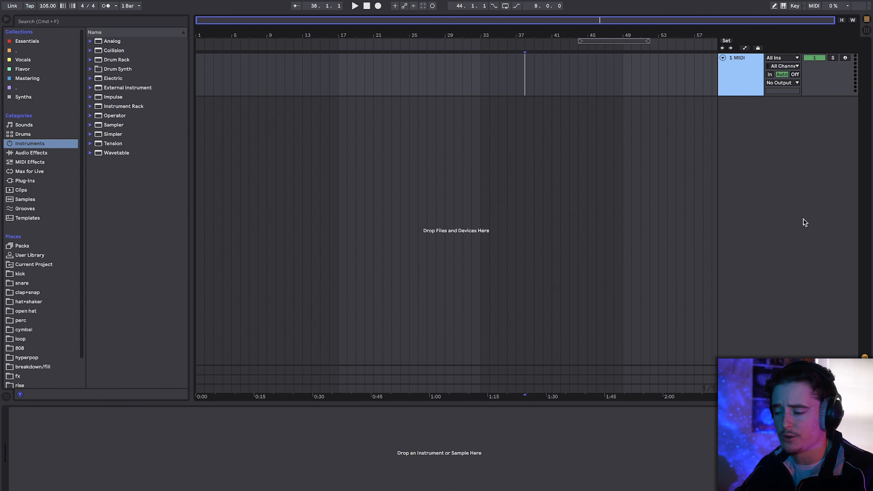
key(super+r)
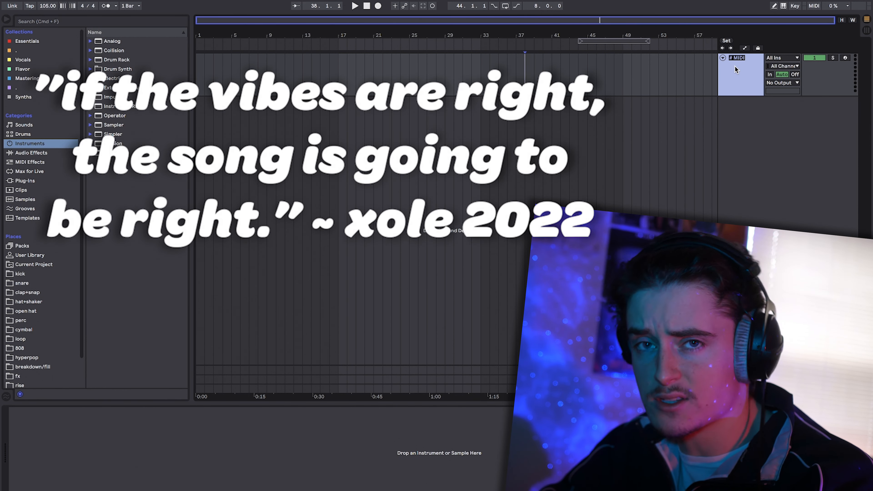
text(CHORDS)
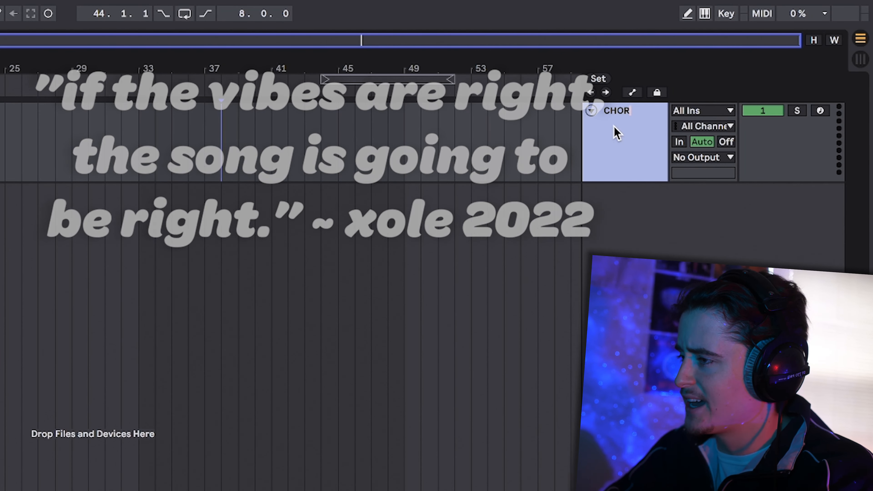
key(Return)
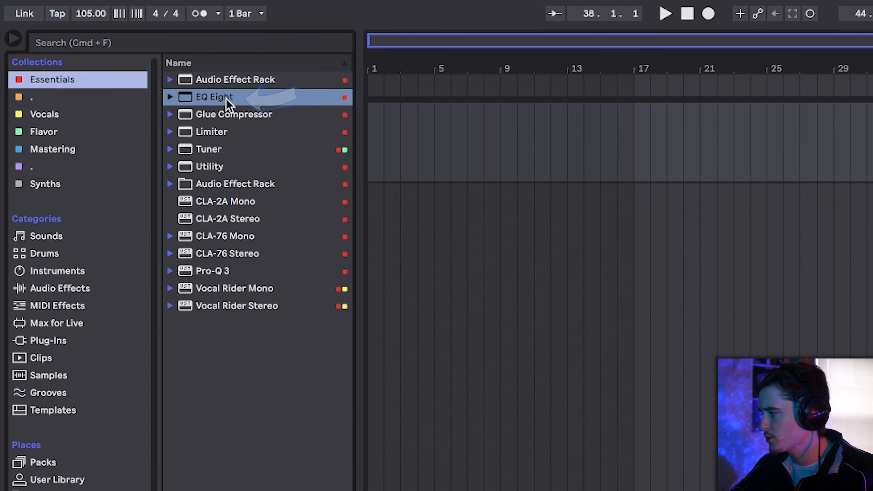
- Add EQ Eight to the CHORDS track, with a low cut on band 1 above 100 Hz and a high cut on band 8 at 3.30 kHz
drag(226, 99, 828, 143)
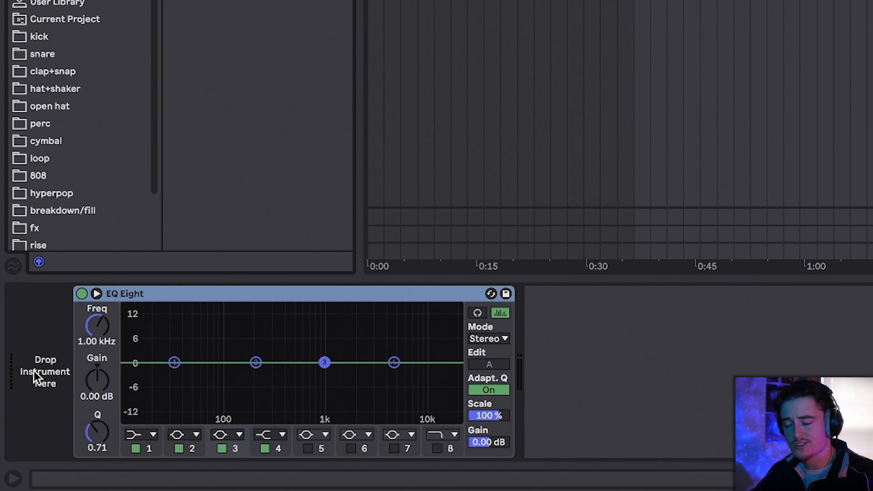
click(137, 439)
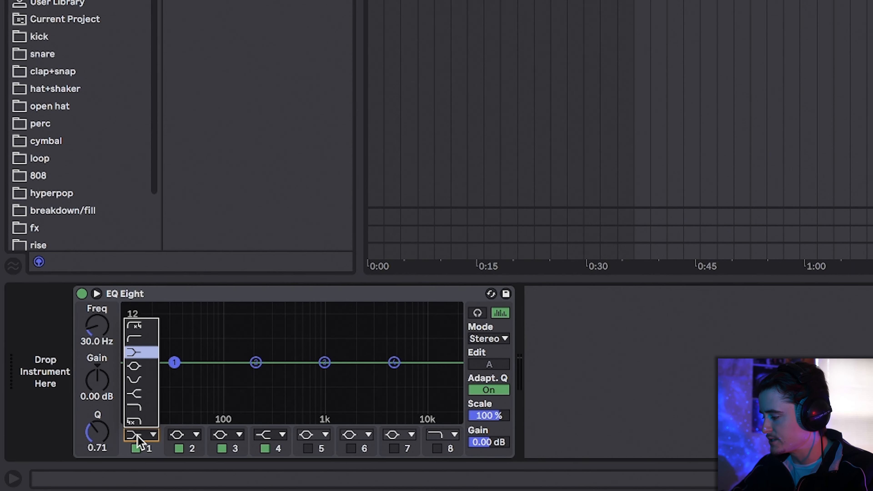
click(148, 342)
drag(175, 375, 238, 376)
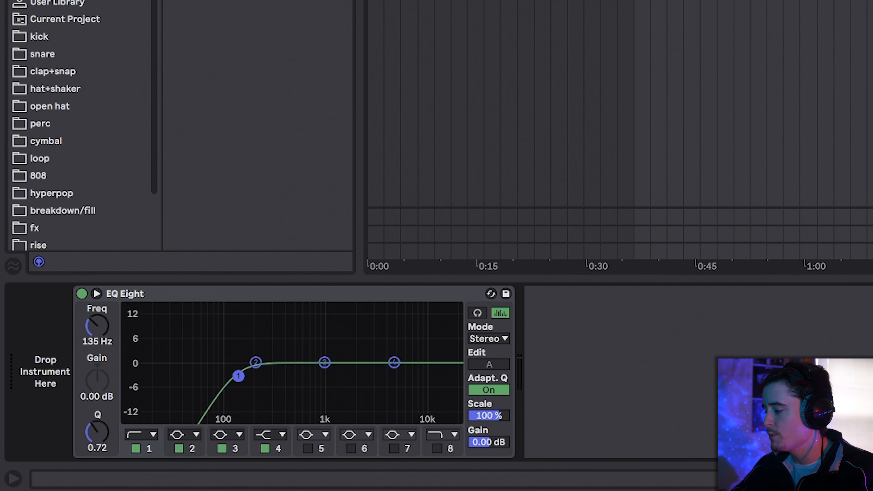
click(438, 448)
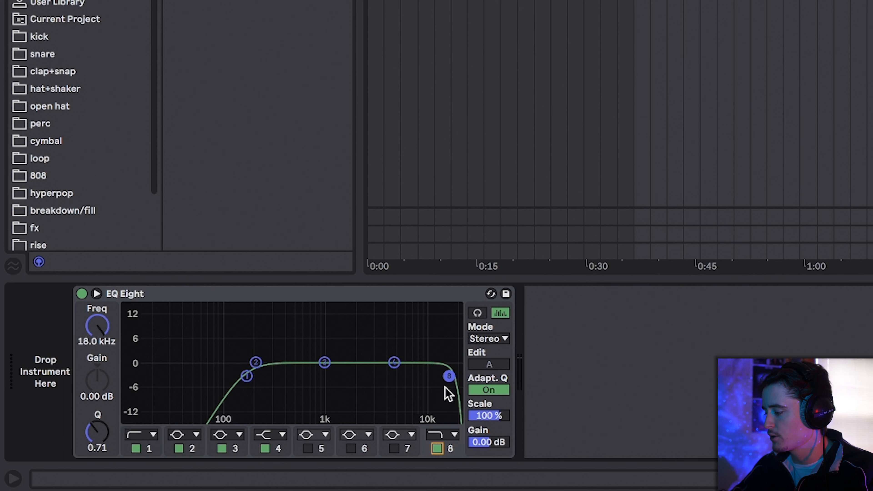
drag(450, 376, 375, 376)
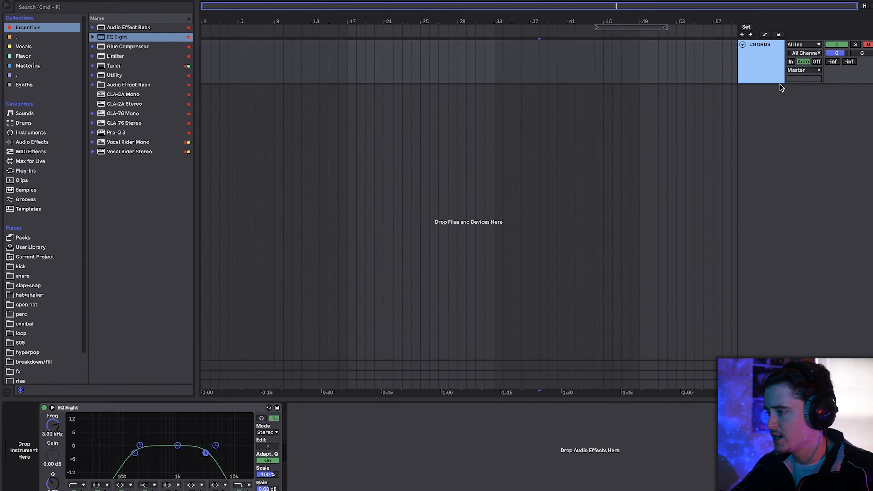
- Duplicate the CHORDS track, rename the copy MELODY and color it orange
key(ctrl+d)
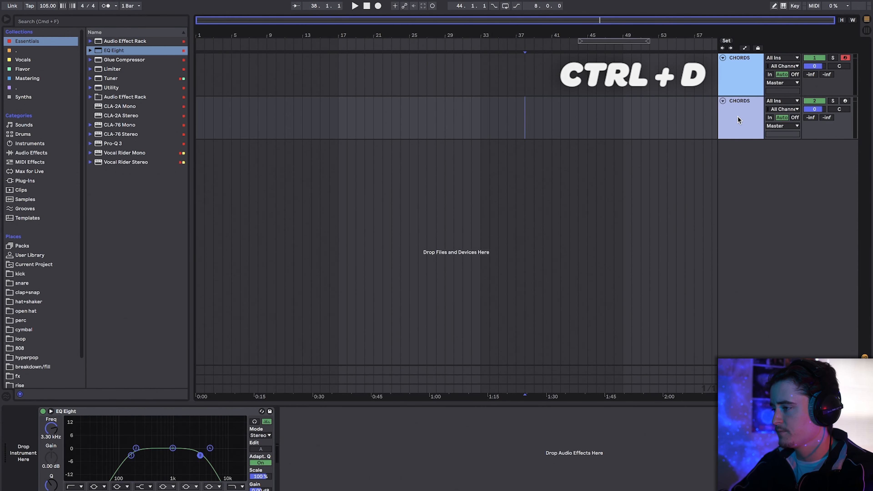
text(MELODY)
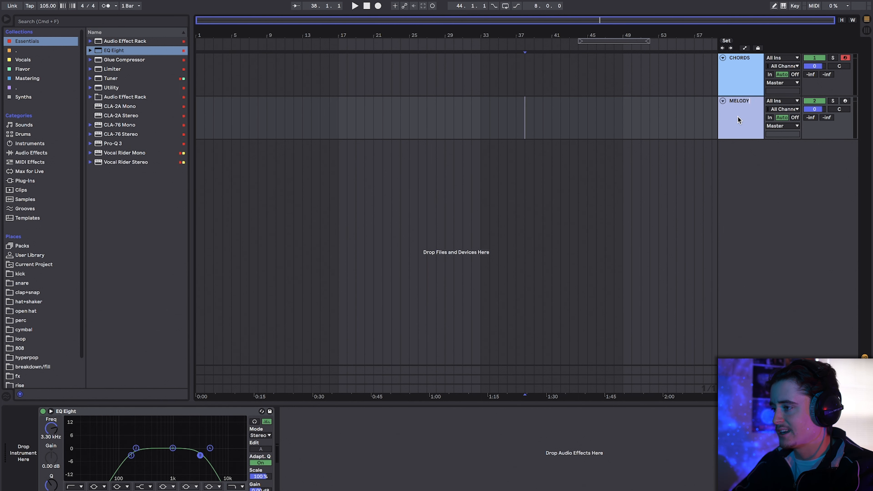
right_click(738, 117)
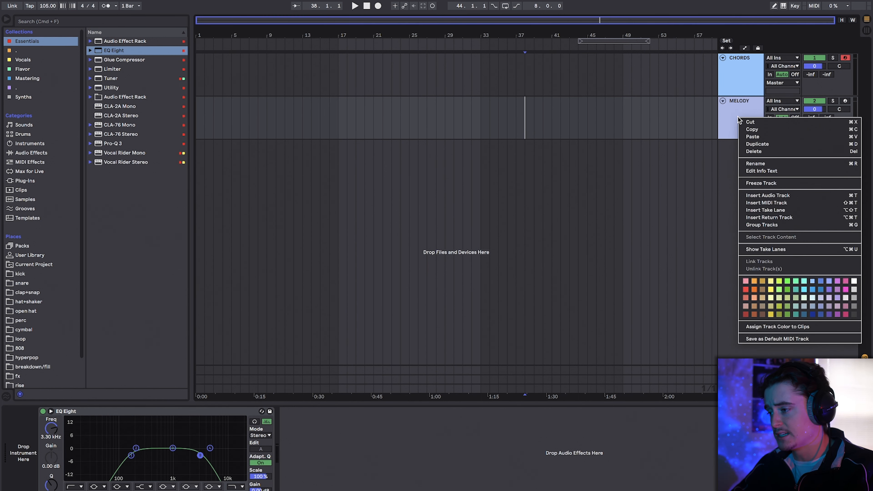
click(754, 298)
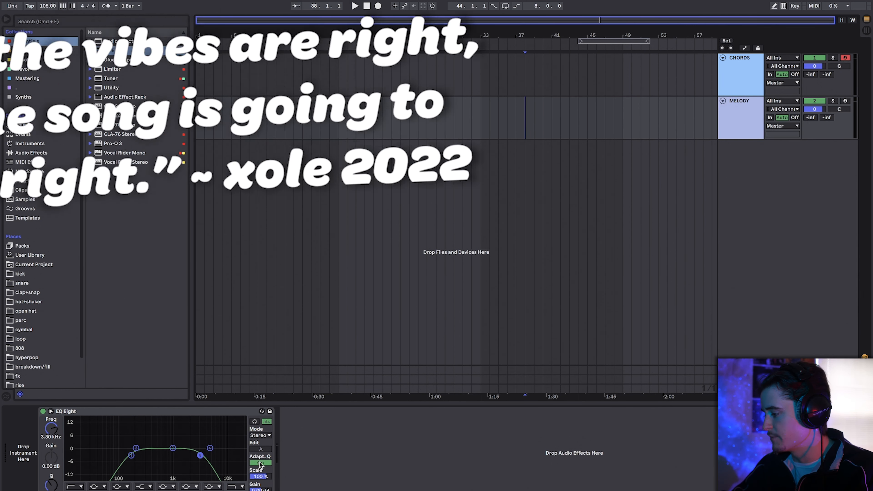
- In the MELODY track's EQ Eight, turn off the band 8 high cut and raise the band 1 low cut to 711 Hz
click(734, 86)
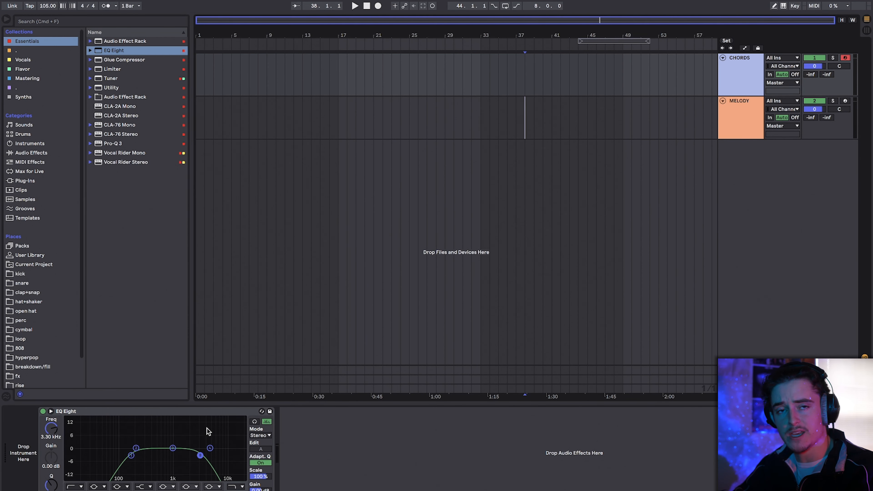
click(730, 122)
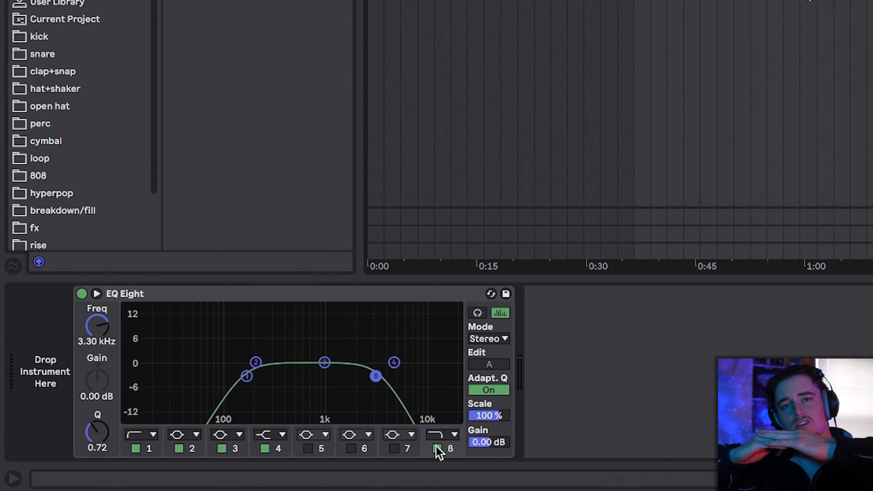
click(436, 448)
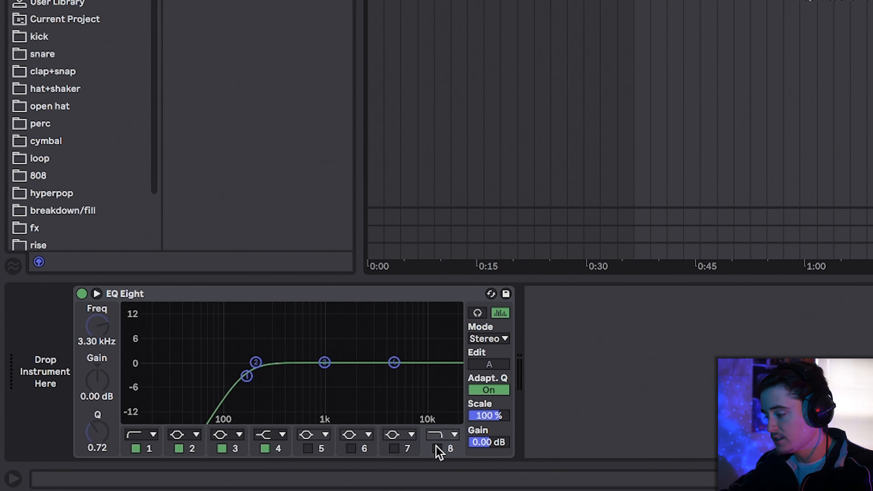
drag(252, 379, 310, 382)
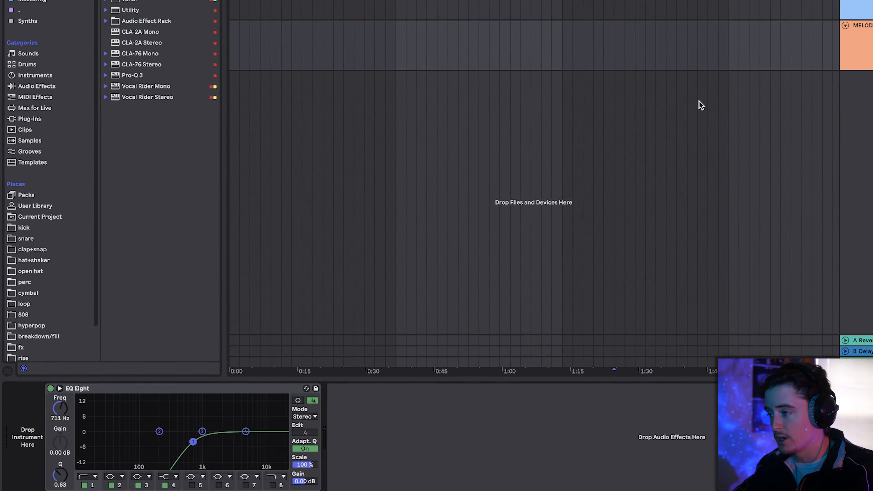
- Duplicate the MELODY track and group the two MELODY tracks together
key(ctrl+d)
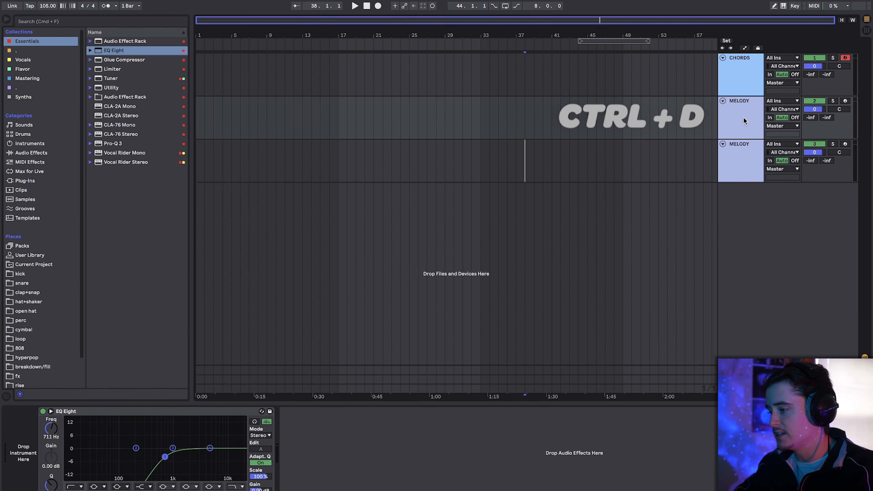
key(ctrl+g)
- Name the grouped tracks MELODY LEFT and MELODY RIGHT, pan them 32L and 32R, and rename the group MELODY
click(736, 152)
key(Right)
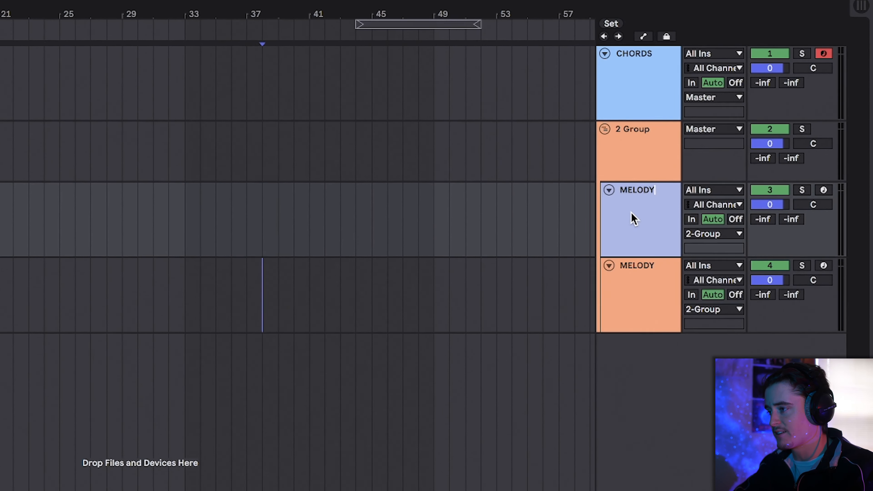
text(LEFT)
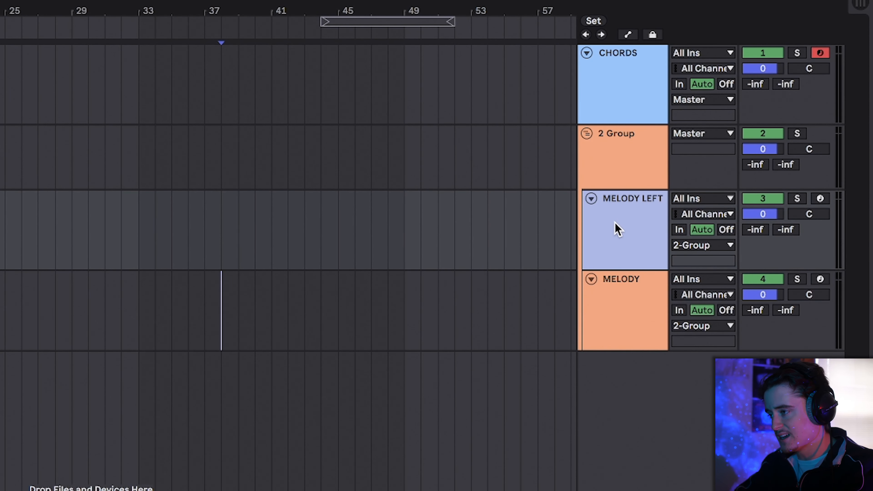
click(621, 337)
key(ctrl+r)
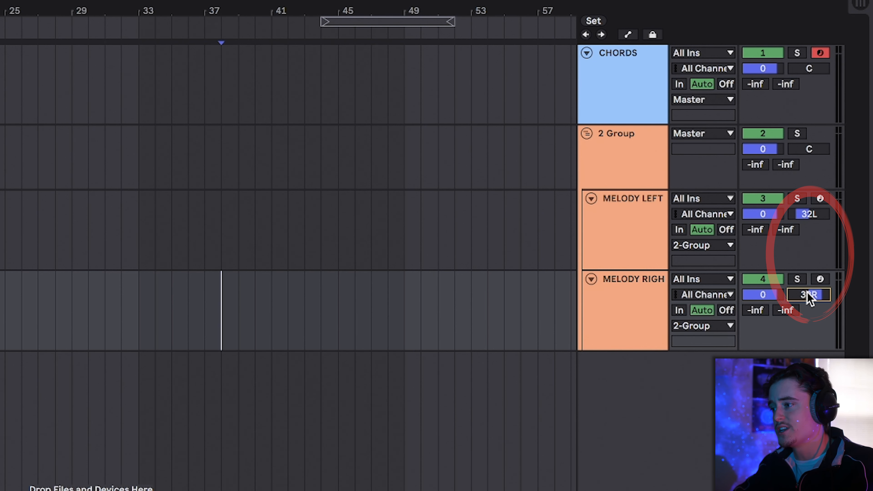
click(611, 159)
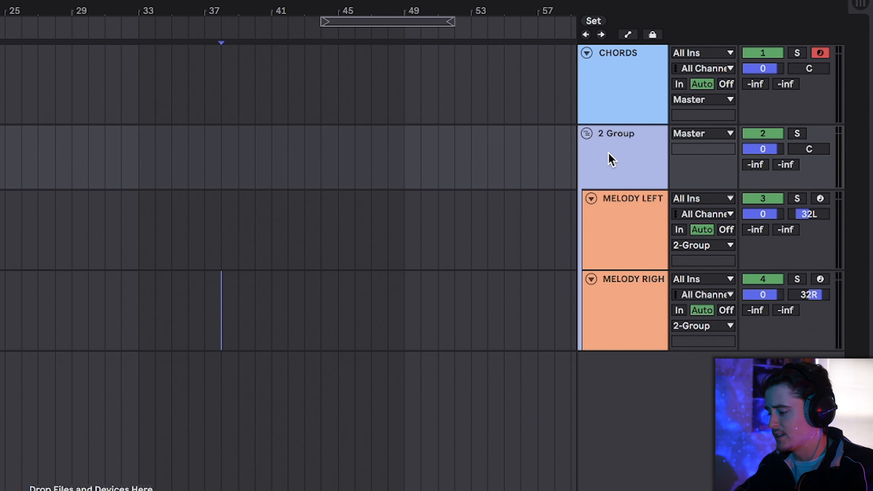
- Place a duplicate of the CHORDS track below the MELODY group, rename it BASS and color it red
click(606, 94)
drag(618, 81, 633, 423)
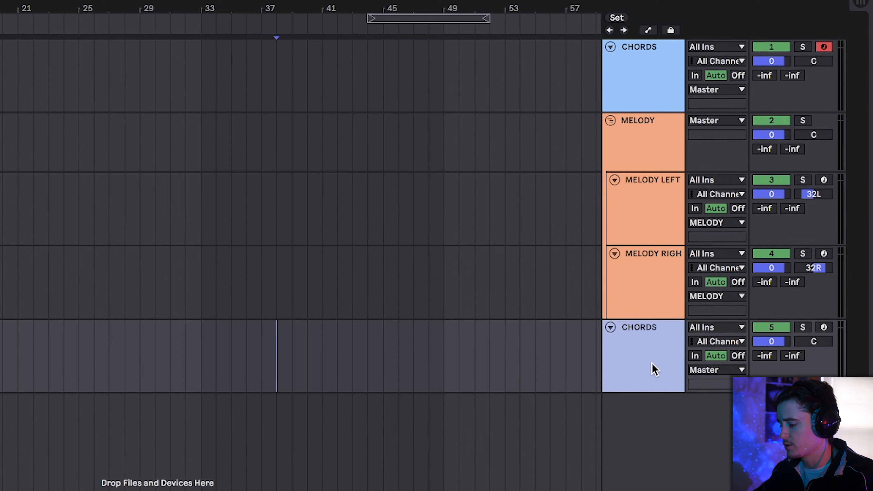
key(super+r)
text(B)
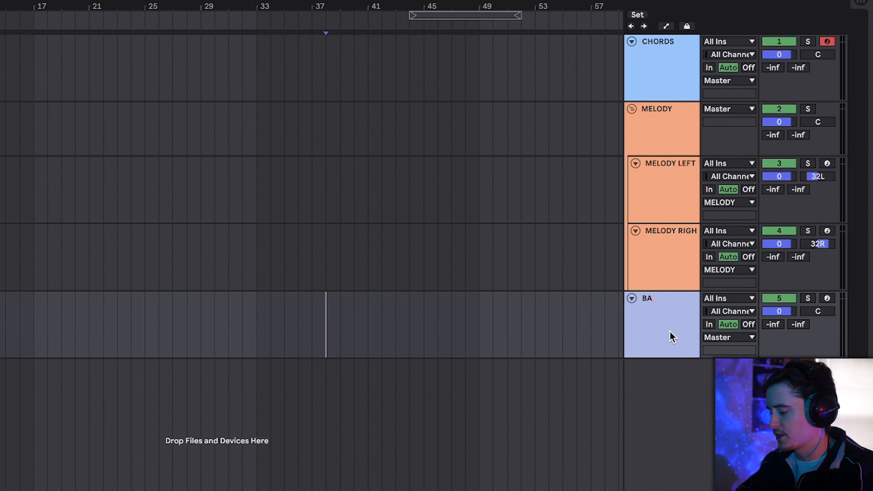
right_click(670, 332)
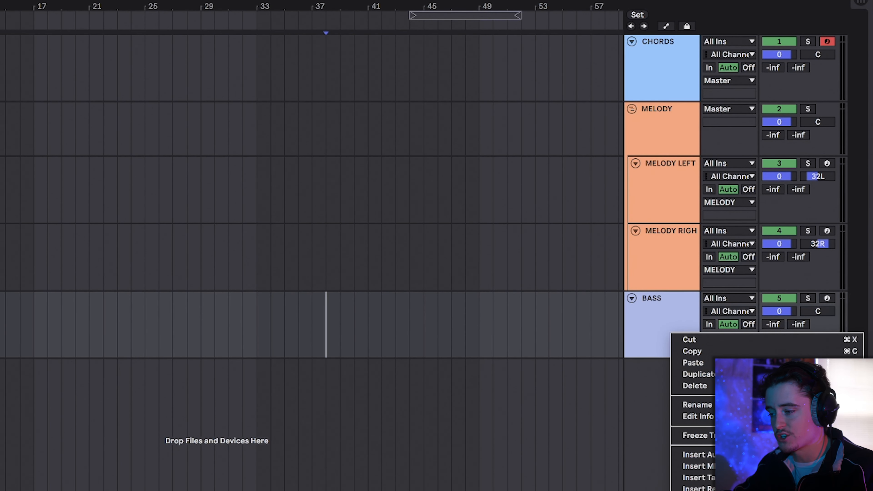
click(686, 488)
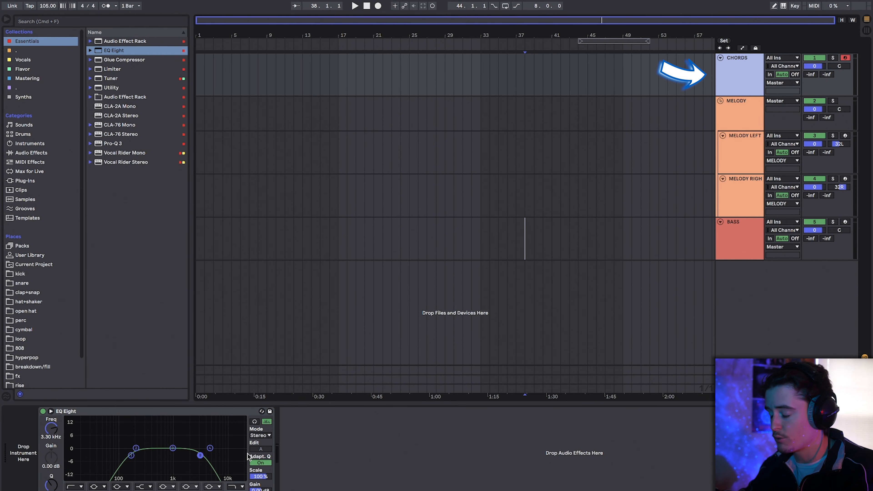
- Remove the low cut from the BASS track's EQ Eight and set its high cut to 417 Hz
click(740, 151)
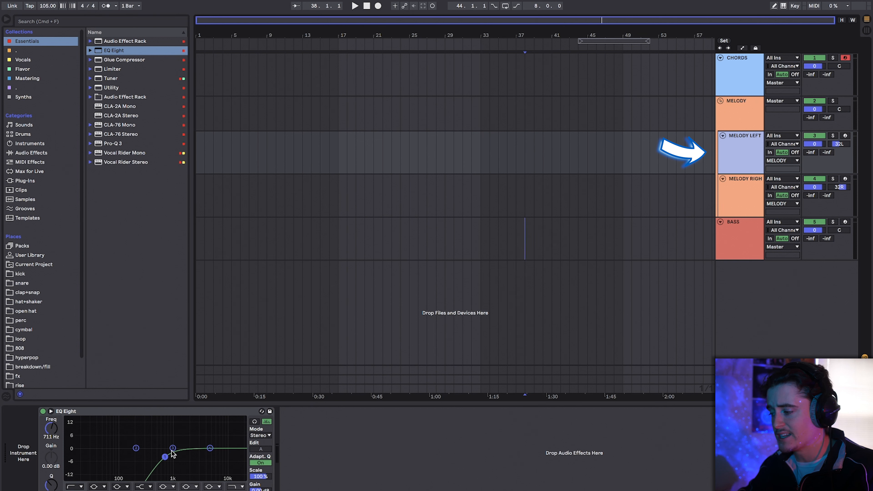
click(723, 244)
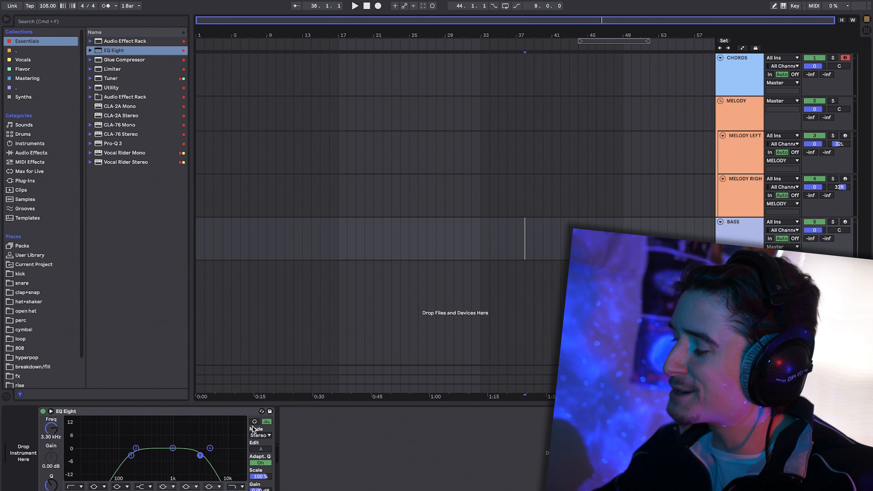
click(72, 486)
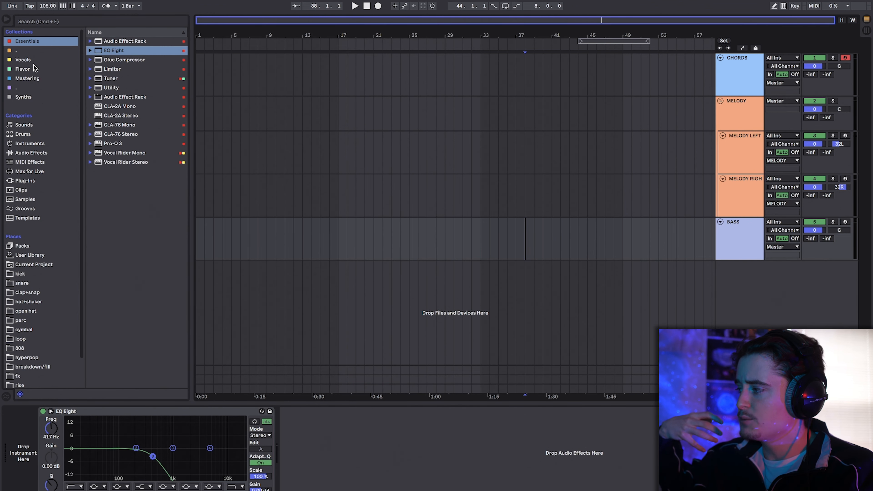
- Add a Utility before the EQ Eight on the BASS track and switch it to Mono
click(23, 69)
click(34, 38)
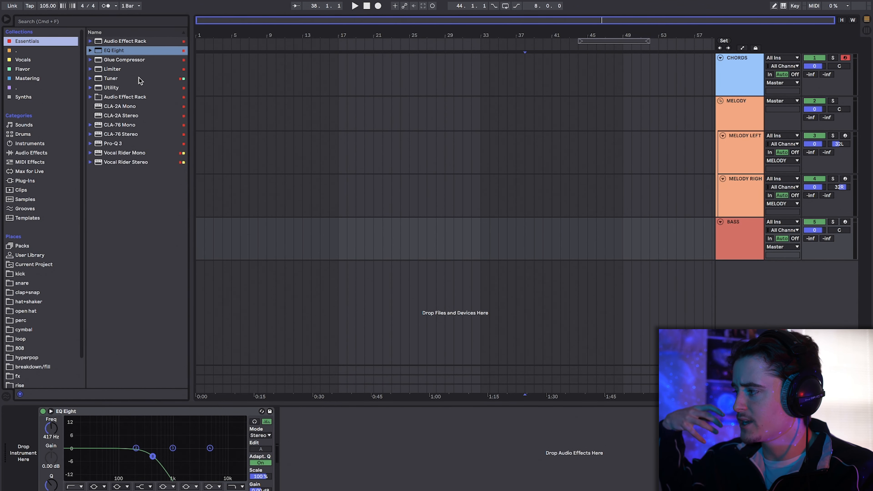
click(113, 87)
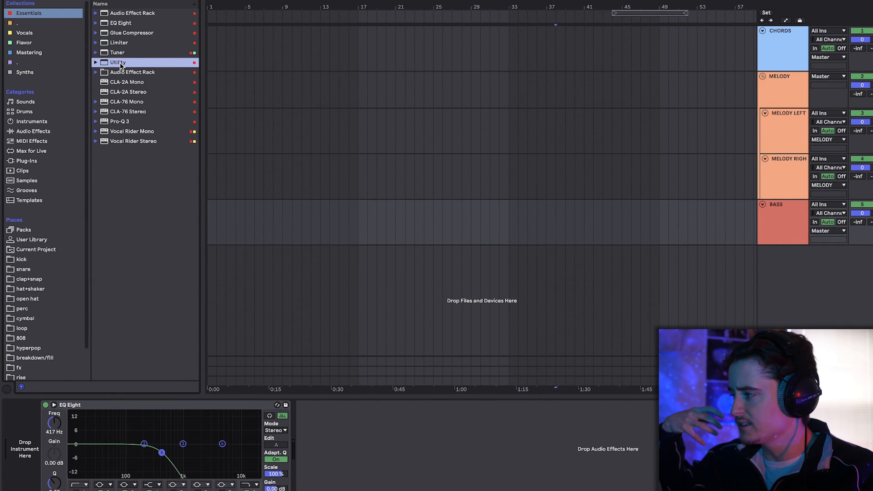
drag(120, 62, 49, 445)
click(93, 448)
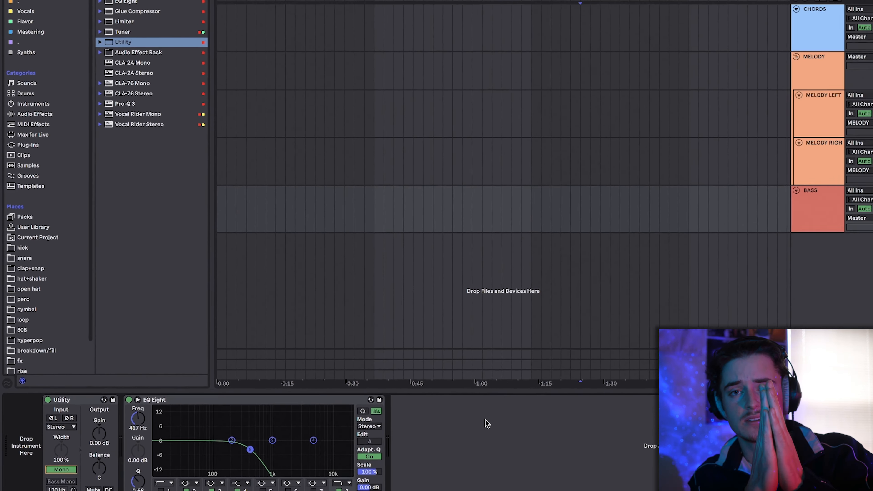
- Review the BASS, CHORDS, MELODY LEFT and MELODY RIGHT tracks in turn to compare their frequency ranges and panning
click(812, 224)
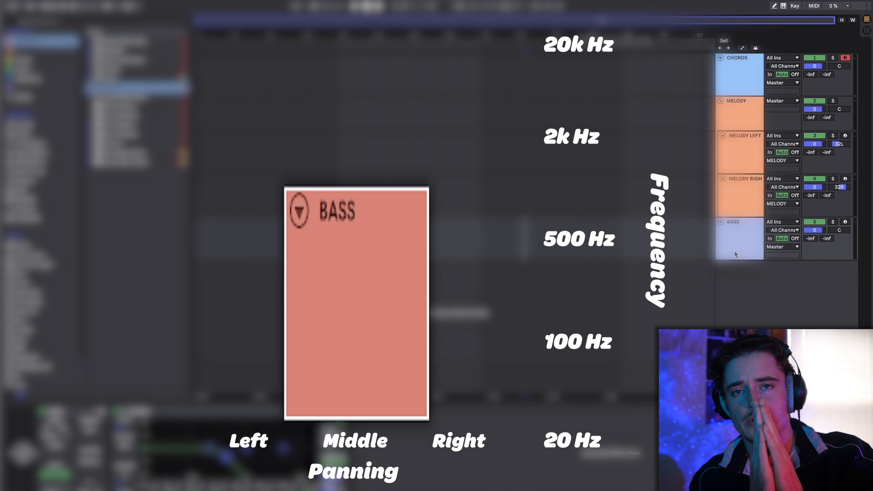
click(732, 73)
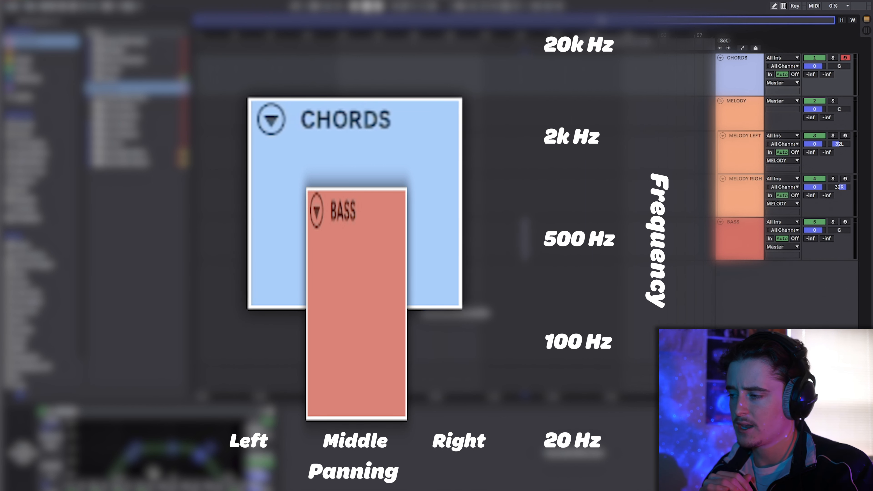
click(743, 158)
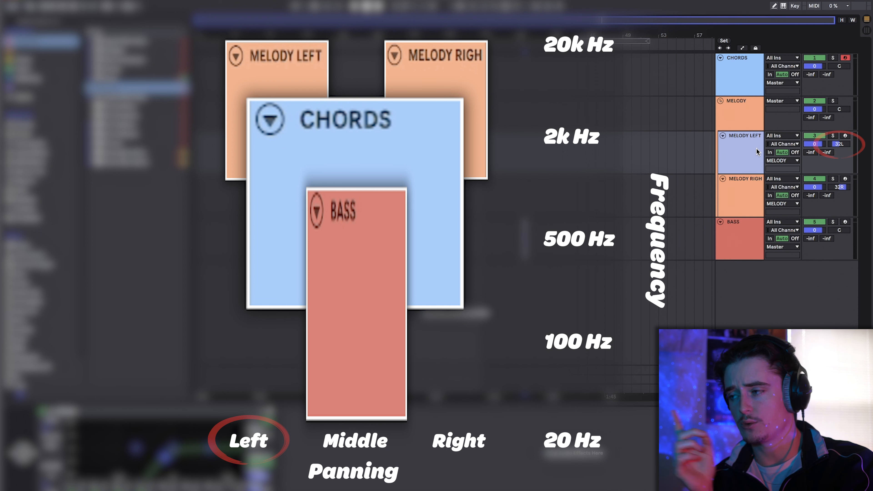
click(738, 188)
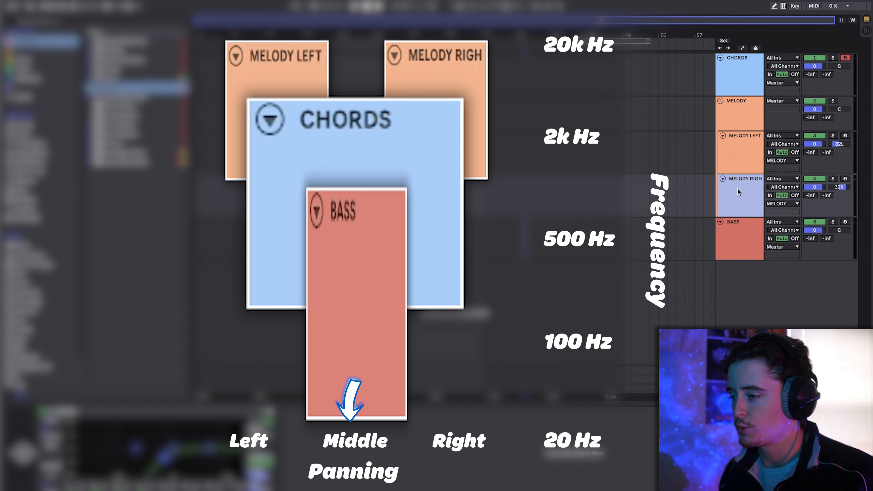
click(743, 231)
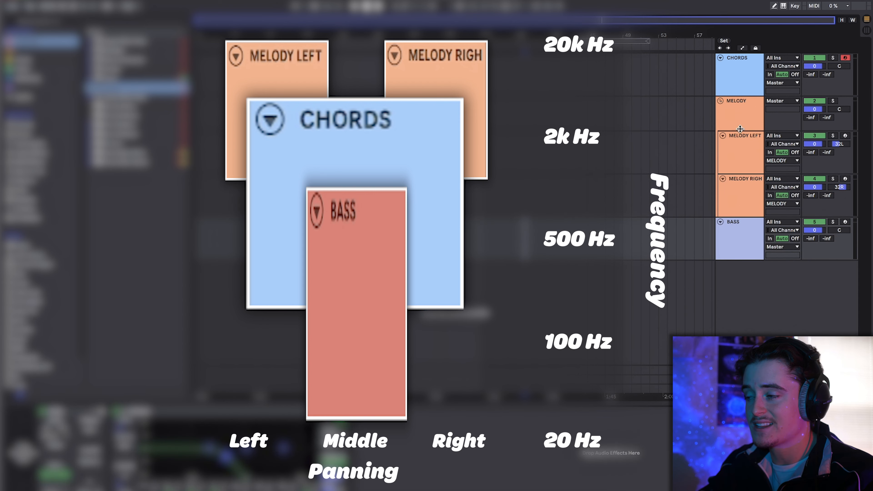
- Collapse the MELODY group and duplicate the BASS track, with the copy renamed KICK and colored light blue
click(720, 100)
right_click(741, 171)
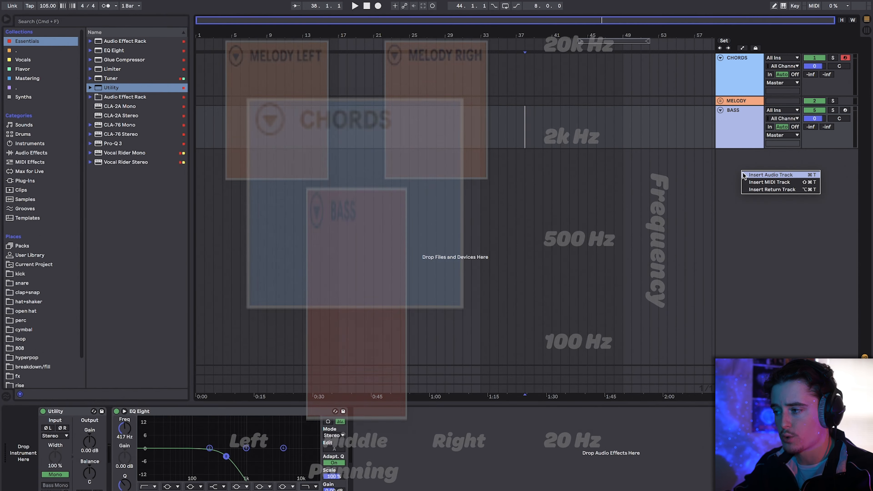
click(736, 130)
key(ctrl+d)
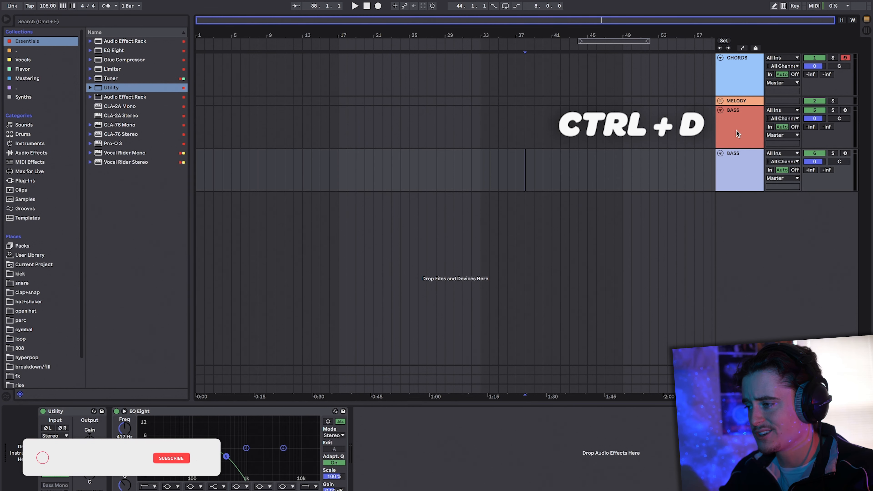
key(super+r)
text(KICK)
key(Return)
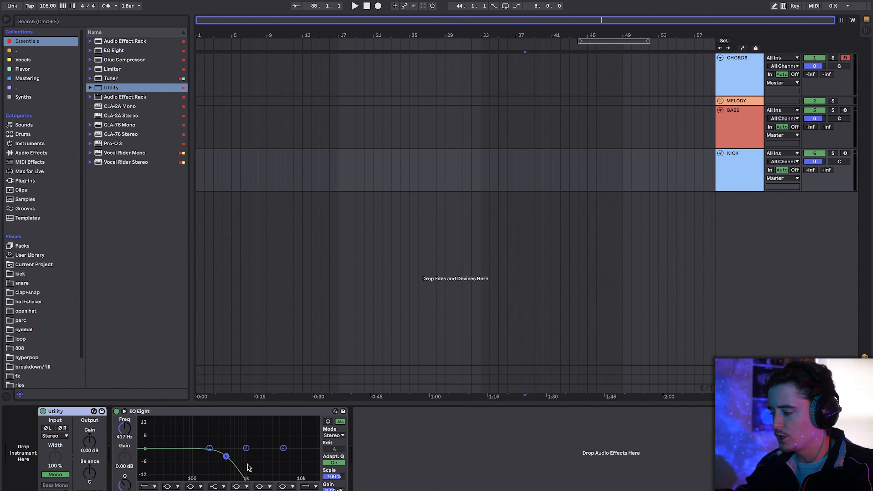
- Duplicate the KICK track and remove the Utility from the copy
click(739, 186)
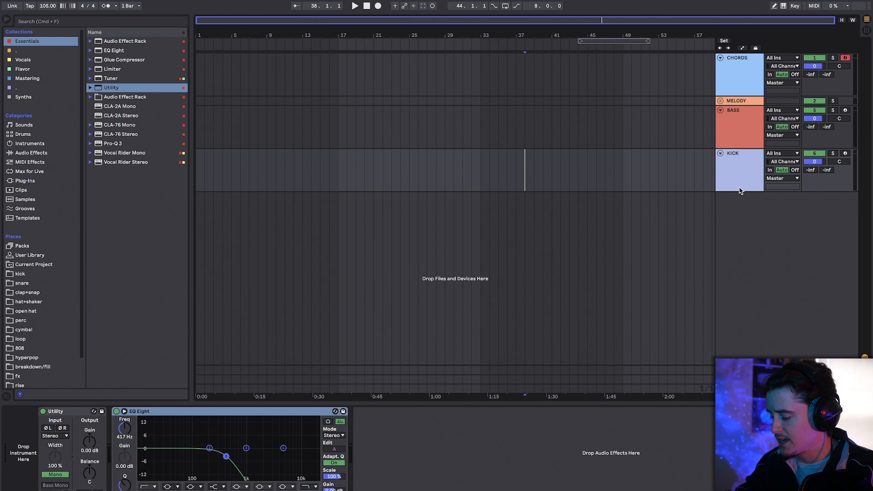
key(ctrl+d)
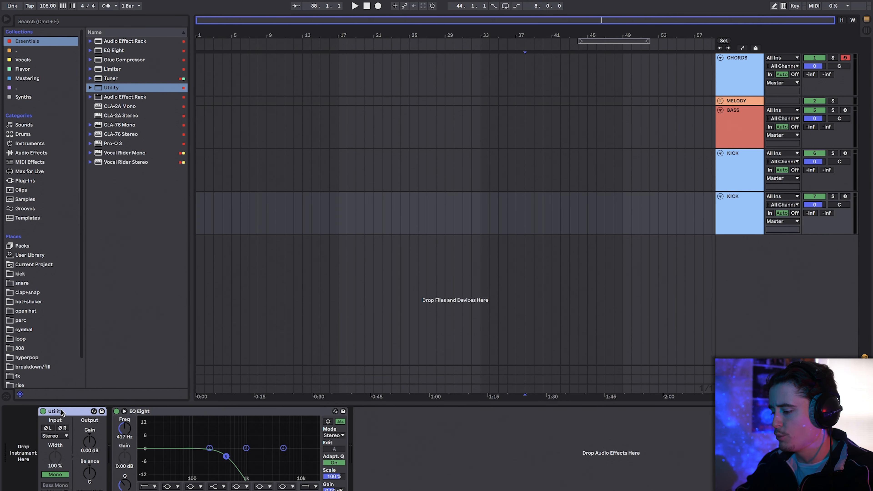
key(Delete)
- Rename the duplicated KICK track SNARE / CLAP and color it orange
click(755, 213)
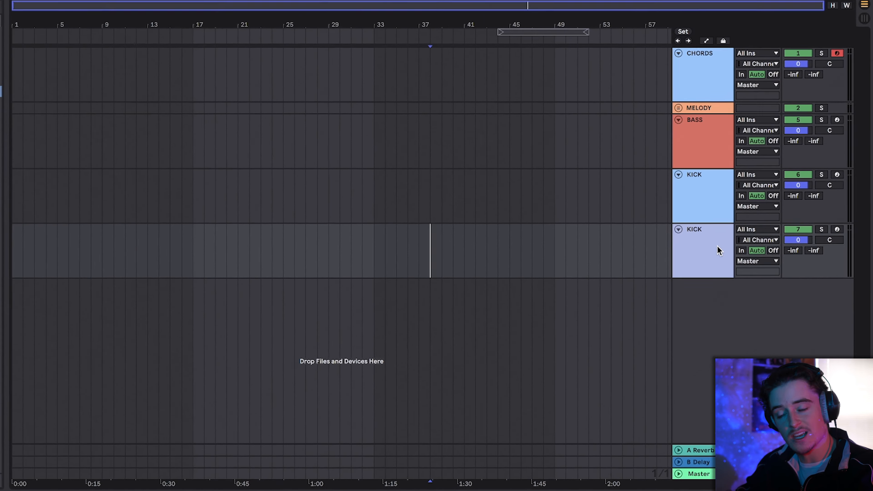
key(super+r)
text(SN)
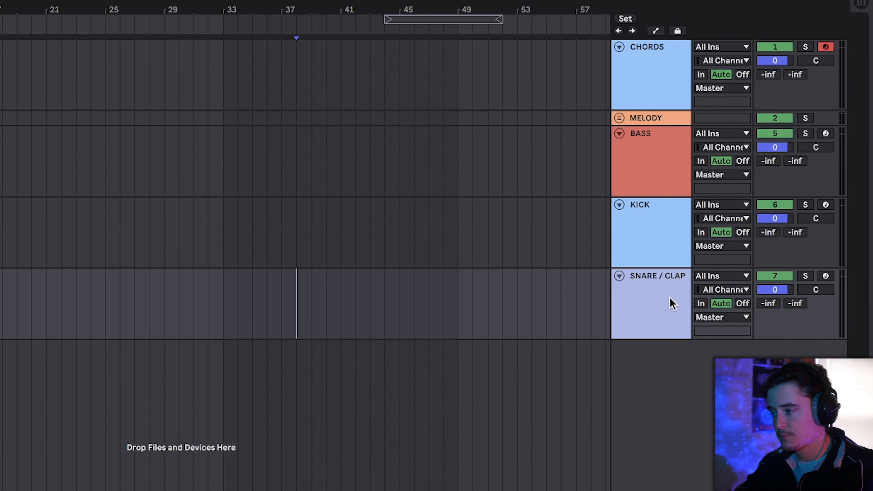
right_click(673, 304)
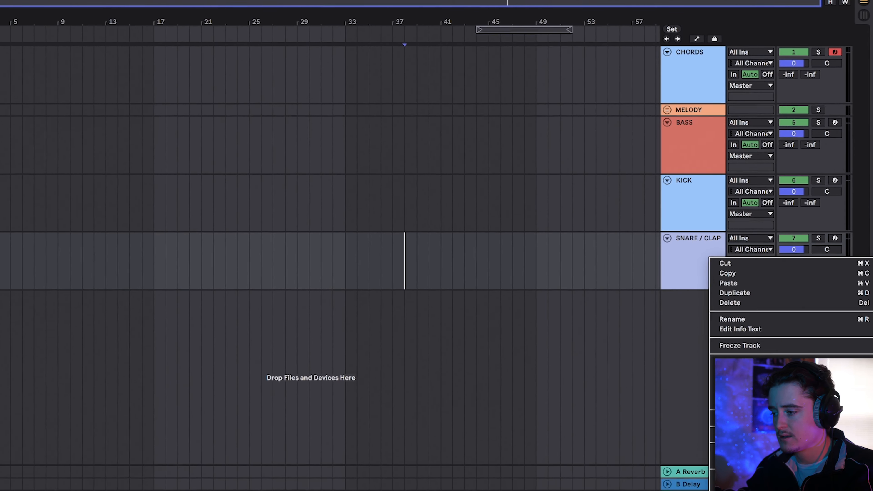
click(733, 451)
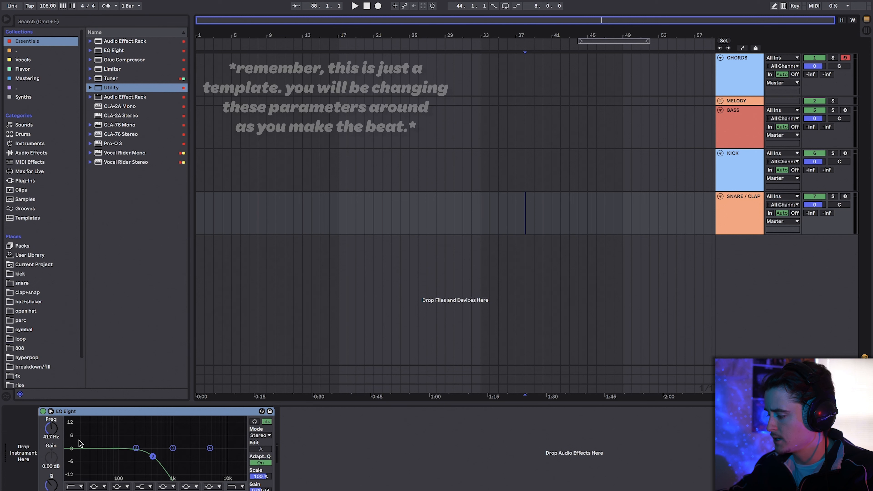
- In the SNARE / CLAP EQ Eight, enable a low cut, remove the high cut and boost the highs 3.60 dB at 5.05 kHz
click(72, 490)
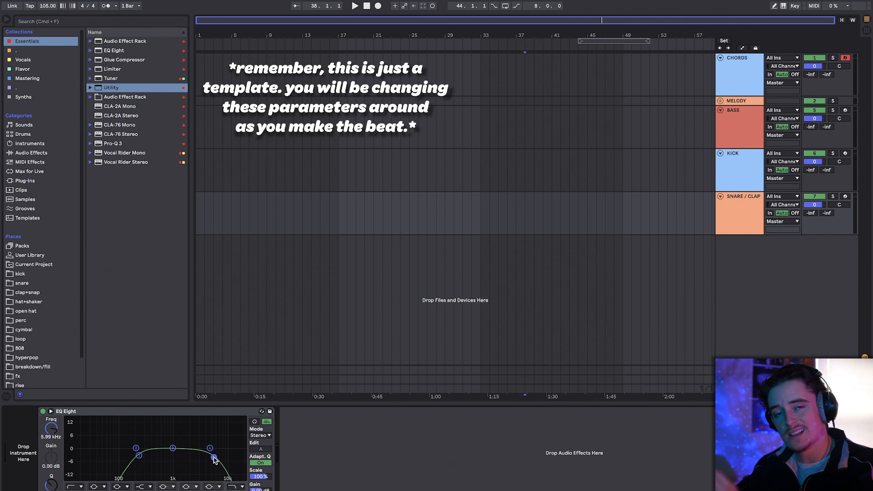
drag(140, 458, 151, 456)
click(233, 489)
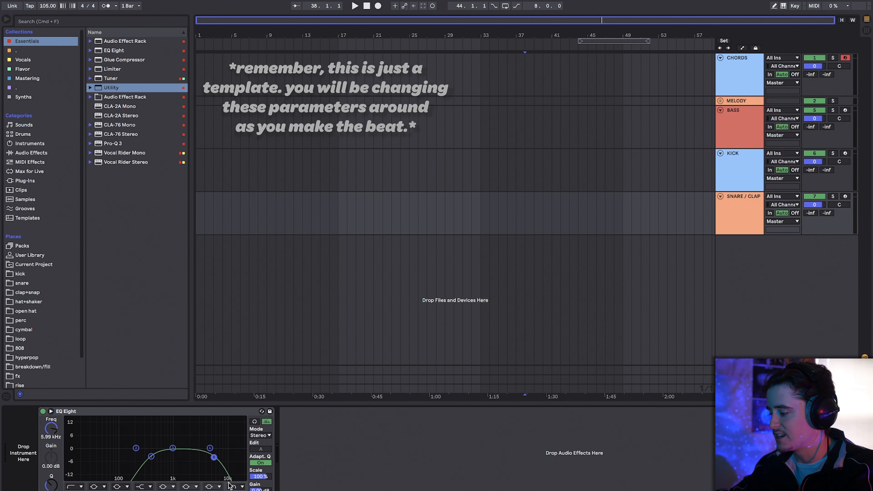
double_click(214, 457)
drag(210, 448, 209, 448)
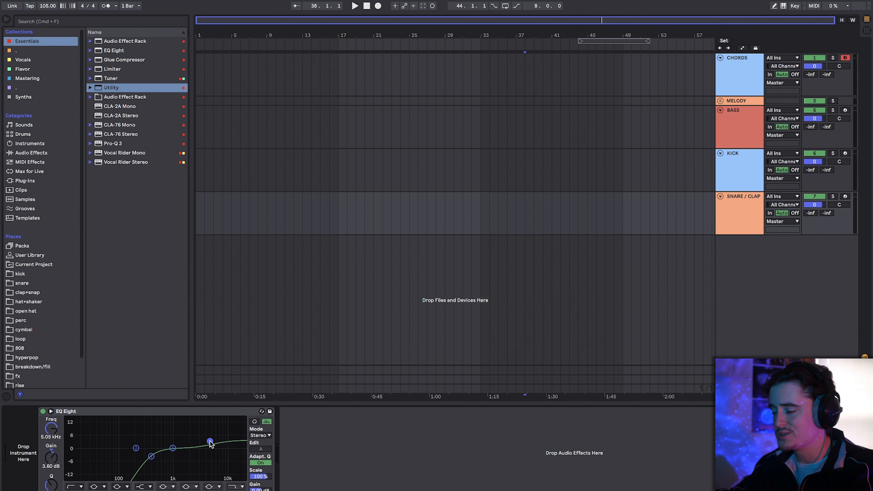
- Duplicate the SNARE / CLAP track as HI HAT, color it yellow and raise its EQ low cut to 1.11 kHz
right_click(740, 257)
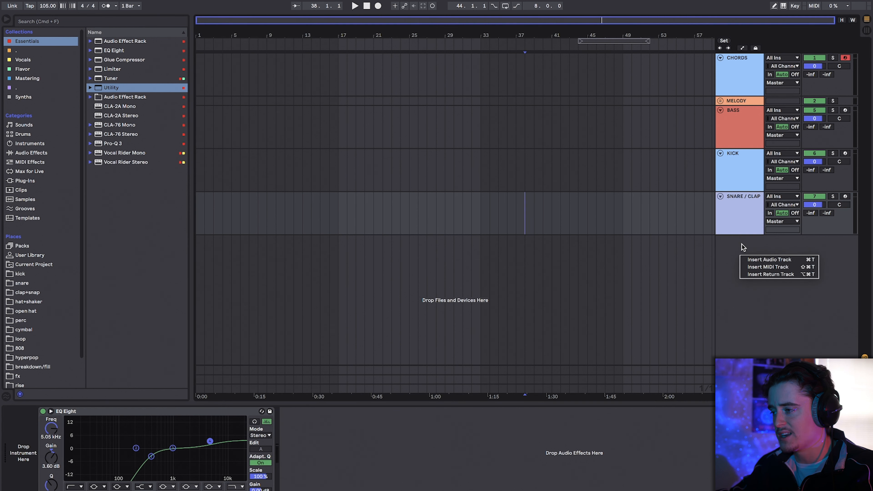
click(739, 217)
key(ctrl+d)
text(HI HAT)
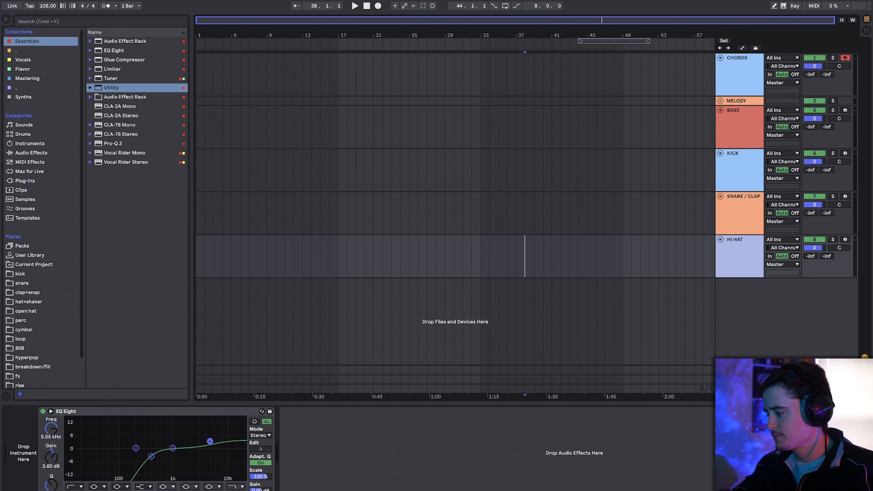
right_click(731, 254)
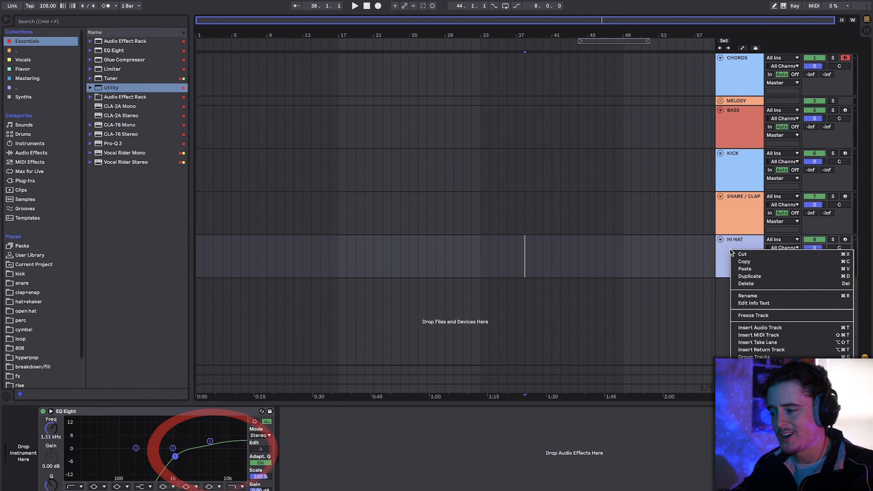
click(766, 421)
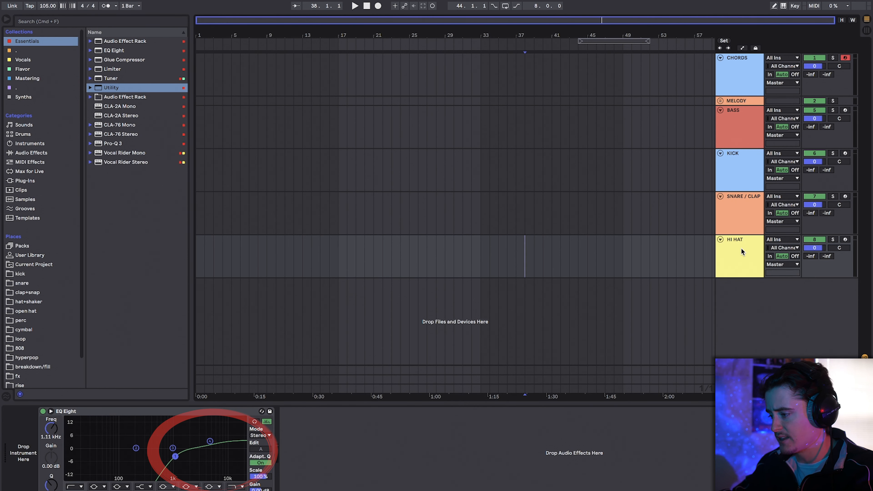
- Duplicate the HI HAT track and rename the copy PERC
key(ctrl+d)
key(ctrl+r)
text(PE)
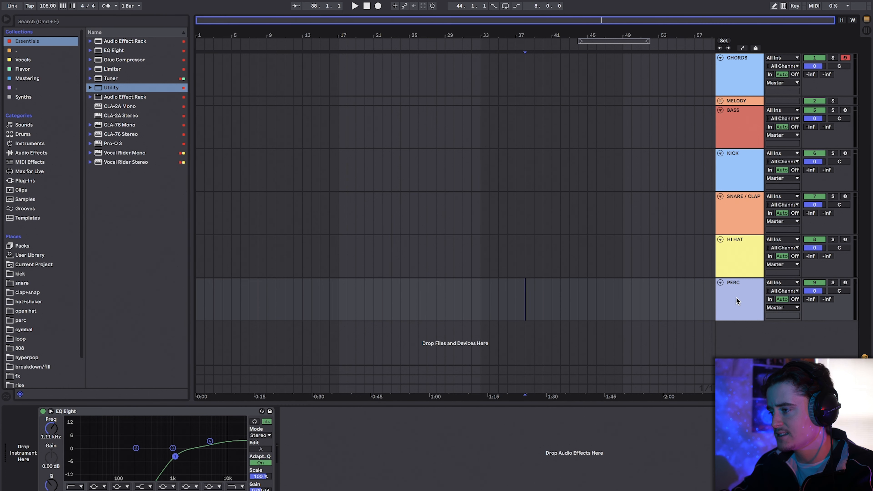
- Group the KICK, SNARE / CLAP, HI HAT and PERC tracks and name the group DRUMS
shift+click(739, 182)
key(ctrl+g)
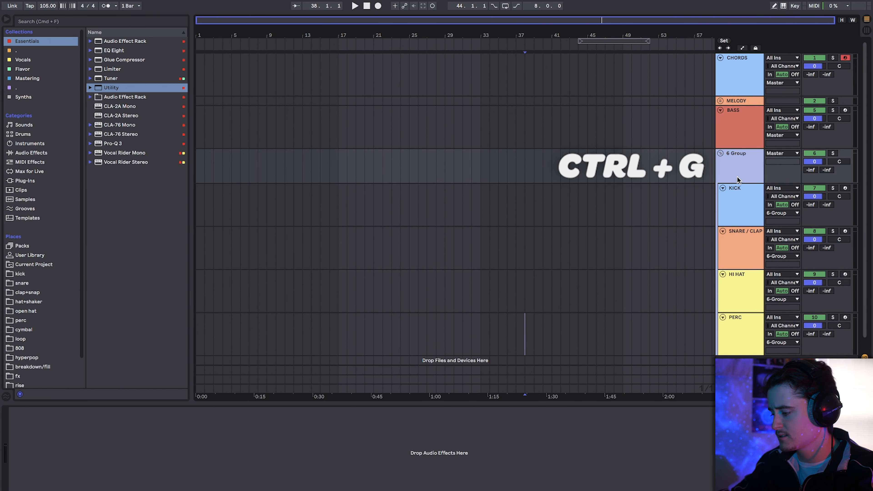
key(ctrl+r)
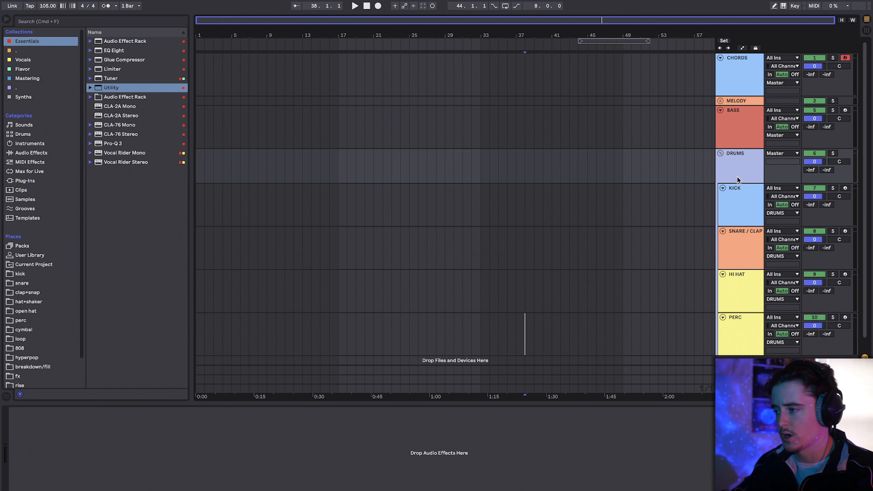
click(720, 154)
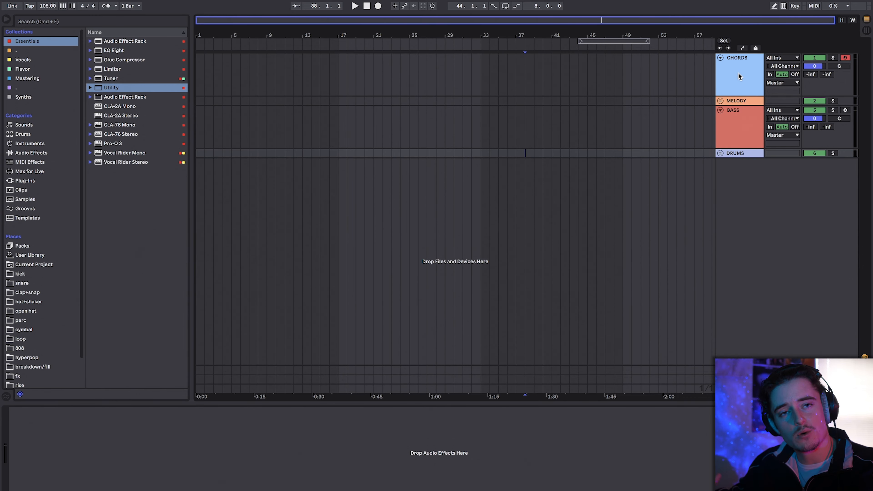
click(720, 153)
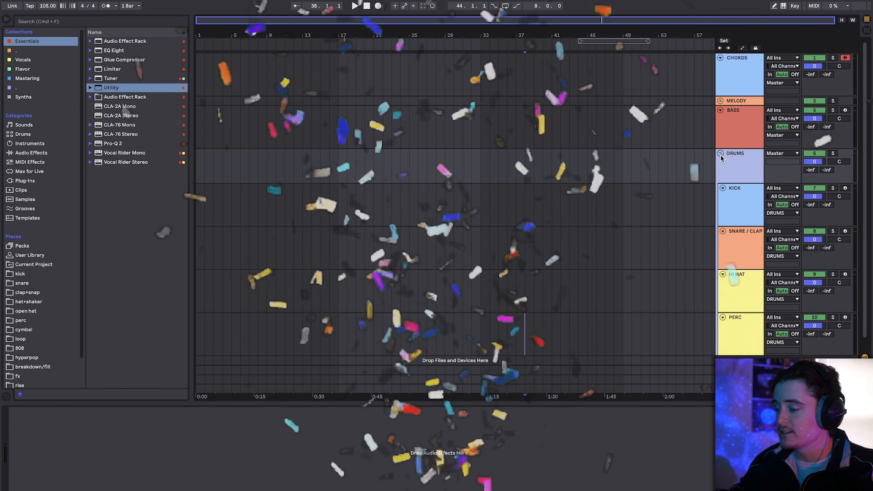
- Bypass the EQ Eight on the tracks one by one, from PERC up to CHORDS
click(753, 328)
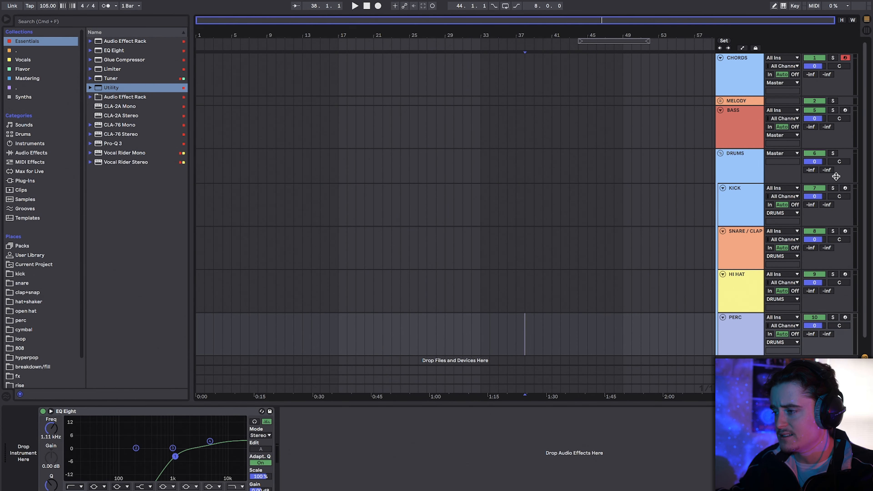
click(43, 411)
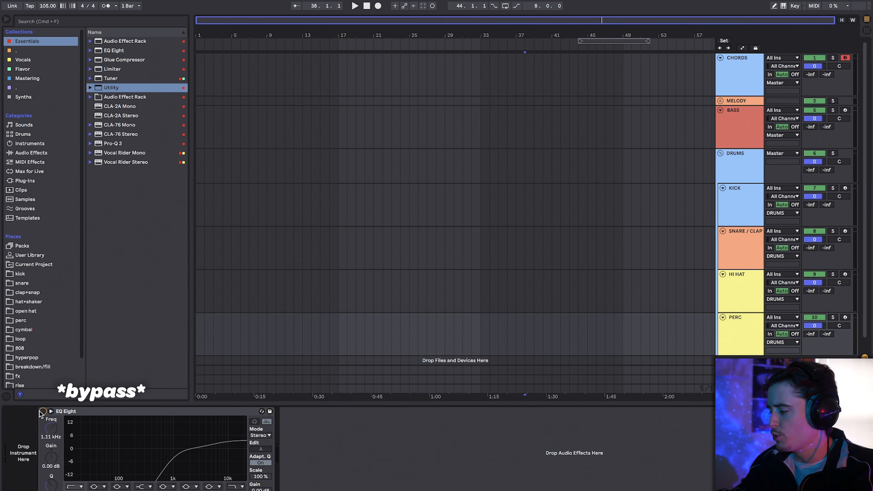
click(726, 293)
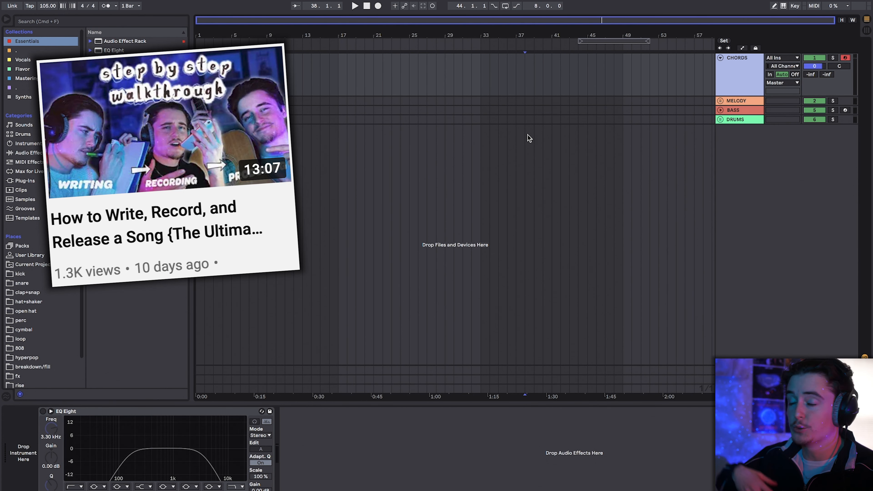
- Create an empty 8-bar MIDI clip on the CHORDS track from bar 5 to bar 13 and loop that range
drag(231, 66, 300, 67)
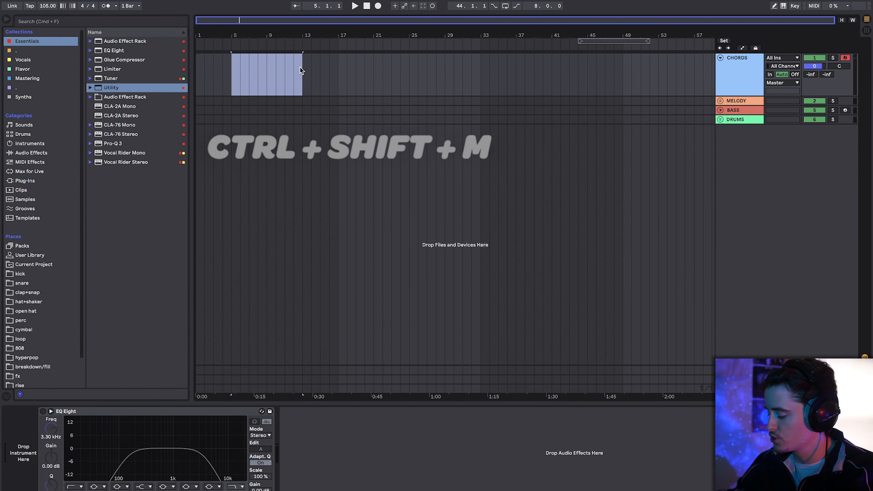
key(ctrl+shift+m)
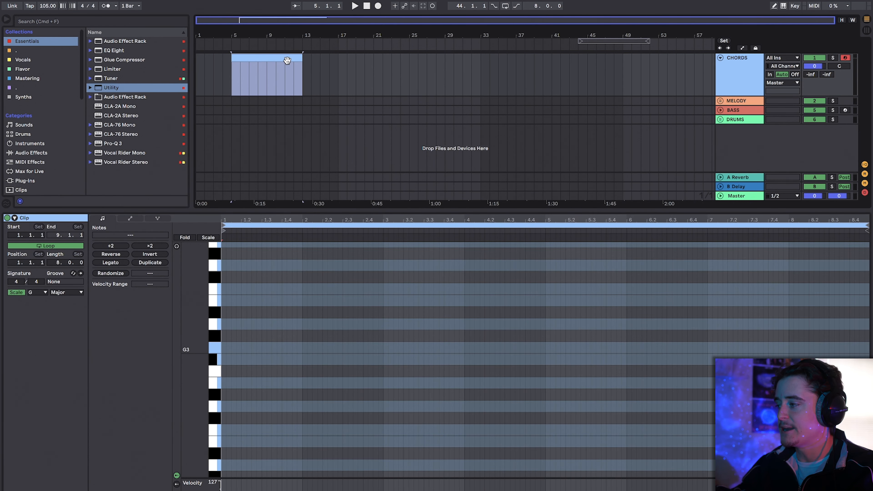
key(ctrl+l)
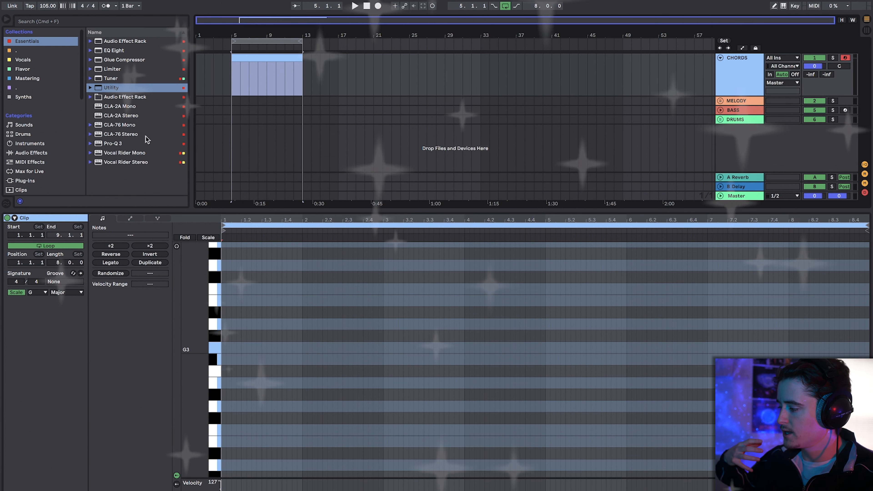
- Set the clip's scale to D Major and the note grid to the adaptive Narrow setting
click(17, 293)
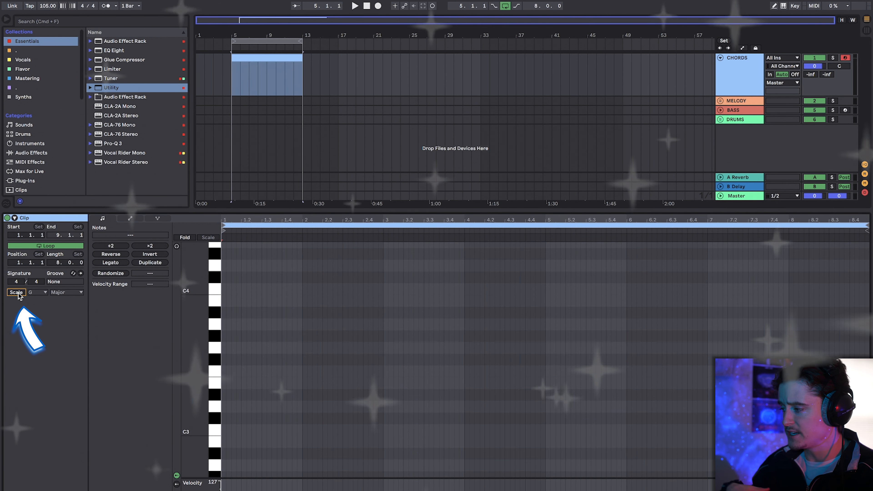
click(18, 293)
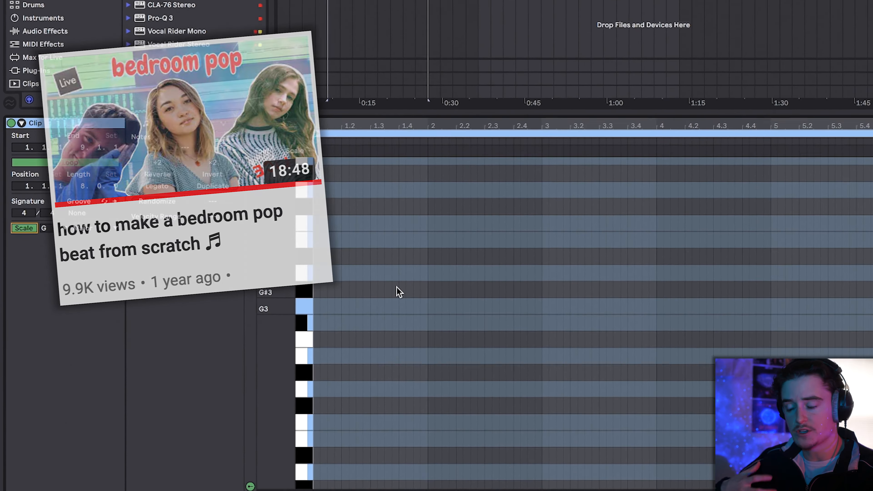
click(43, 249)
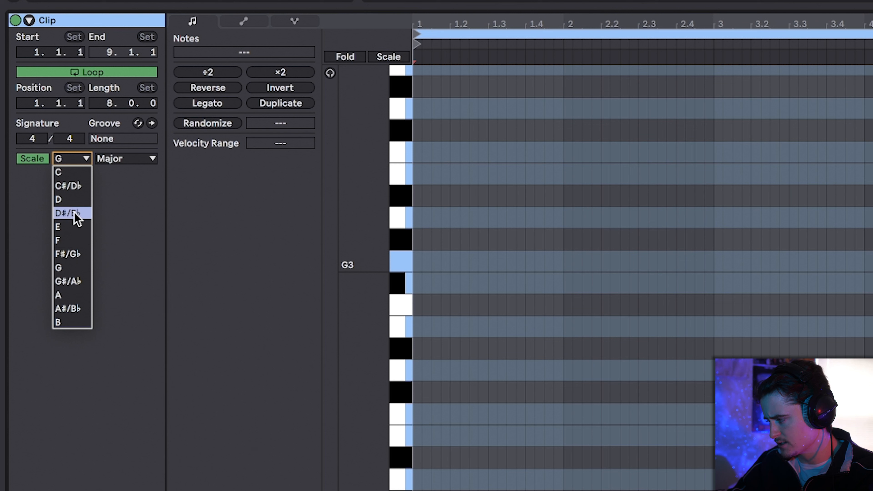
click(70, 200)
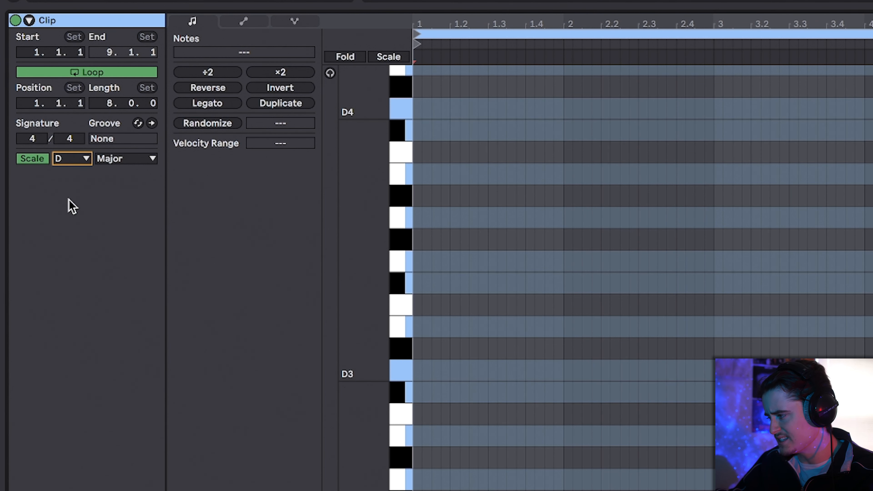
right_click(468, 309)
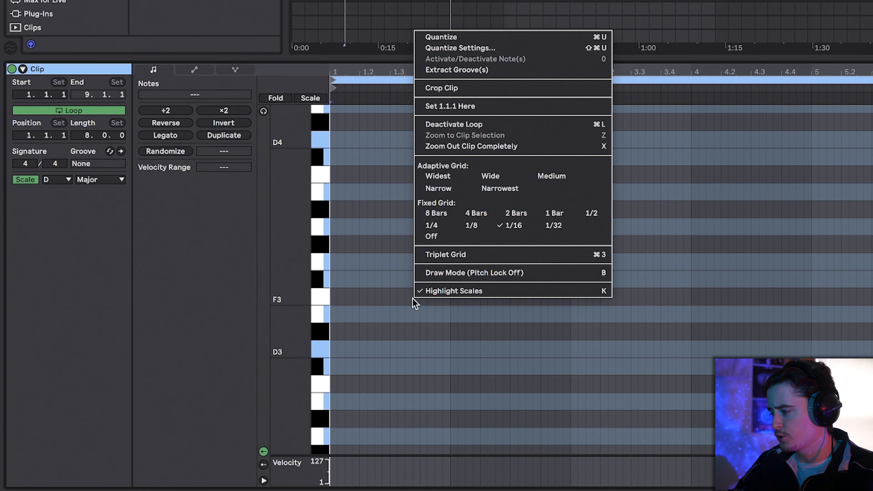
click(432, 187)
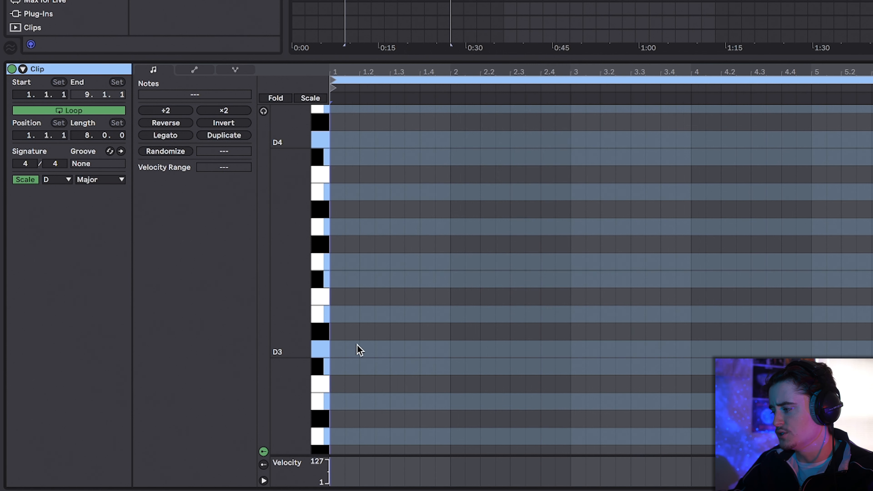
- Write a one-bar D3 note in bar 1 and a one-bar G3 note in bar 2 of the clip
drag(335, 370, 452, 369)
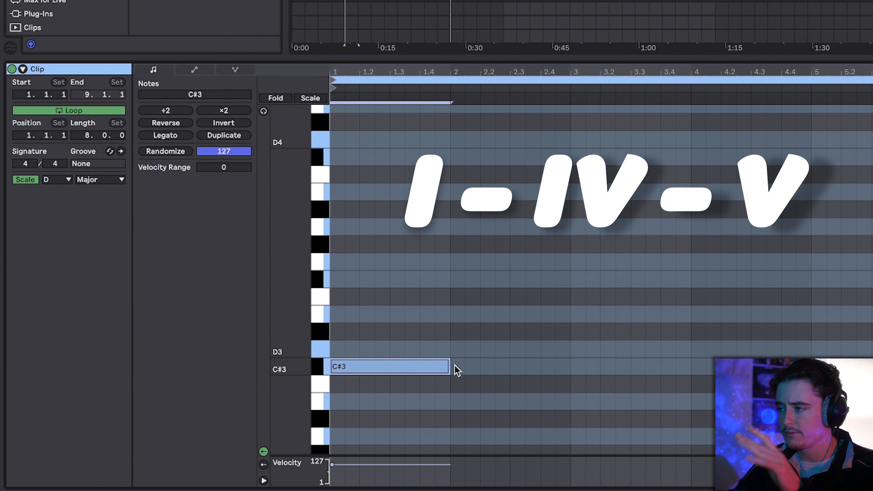
key(ctrl+d)
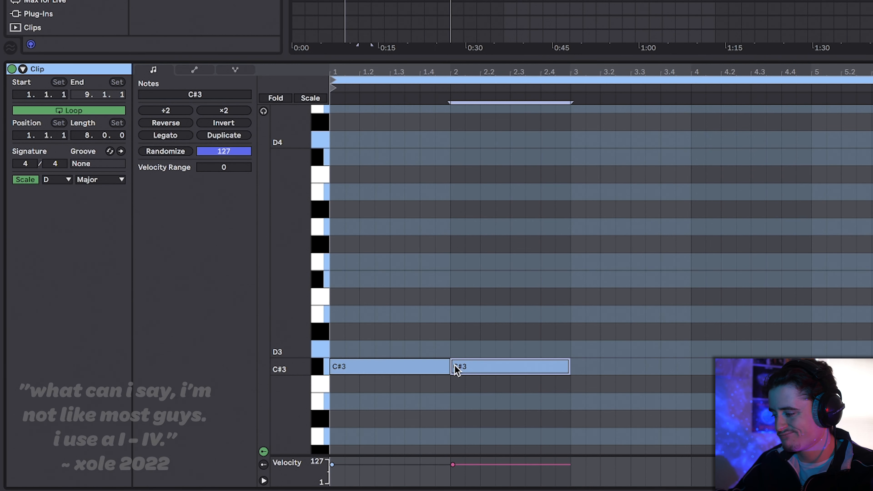
shift+click(392, 367)
key(Up)
click(391, 372)
click(392, 348)
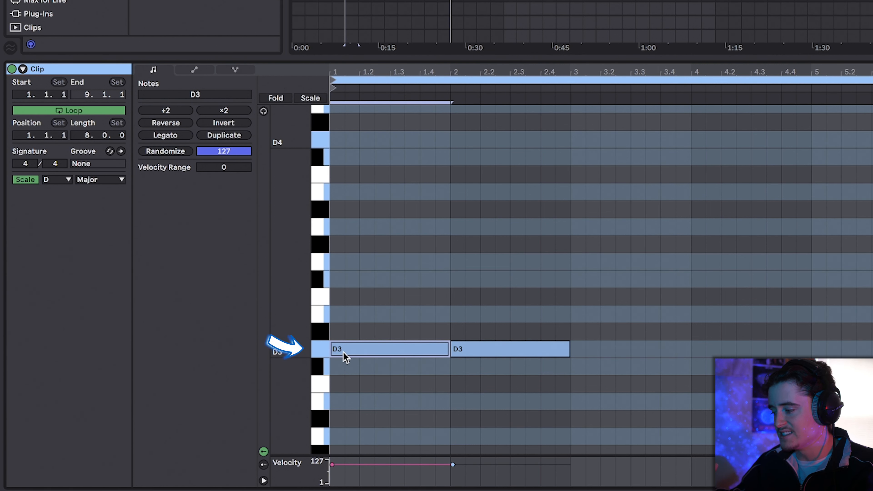
click(458, 351)
drag(483, 355, 480, 270)
- Move the first note up through the D major scale to D4 and return it to D3
click(390, 350)
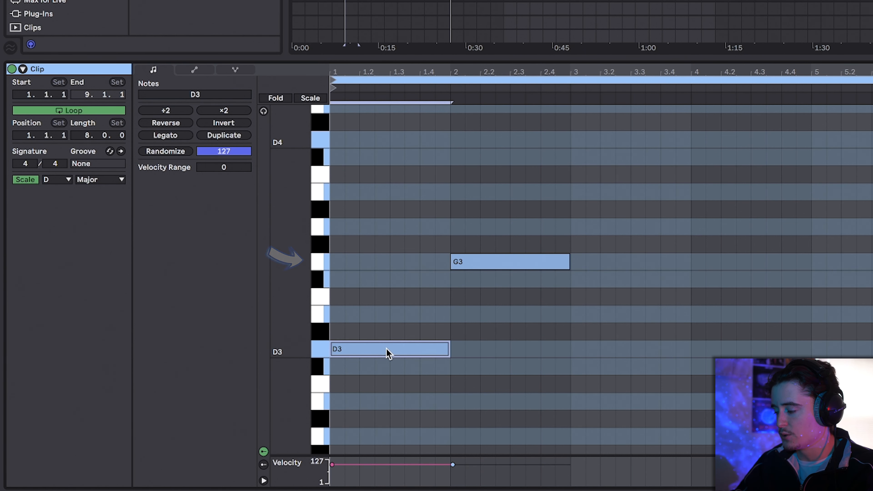
key(Up)
key(Up)
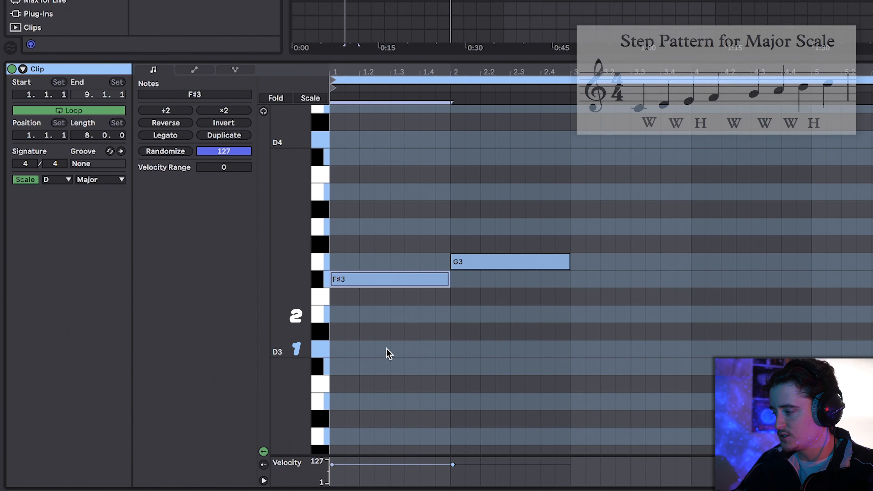
key(Up)
key(Up)
key(Up)
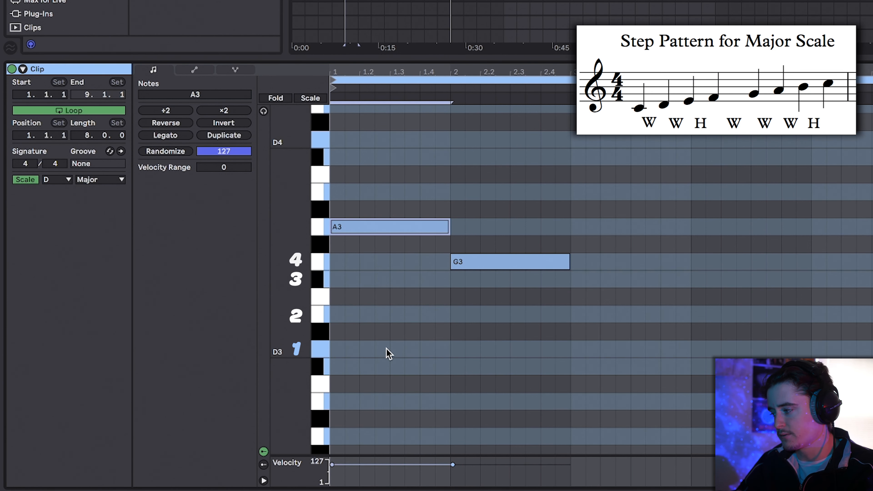
key(Up)
key(Up)
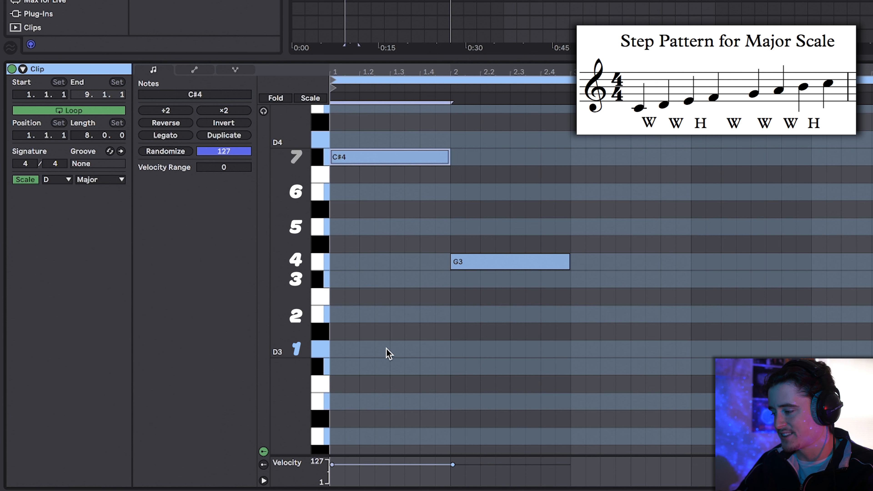
key(Up)
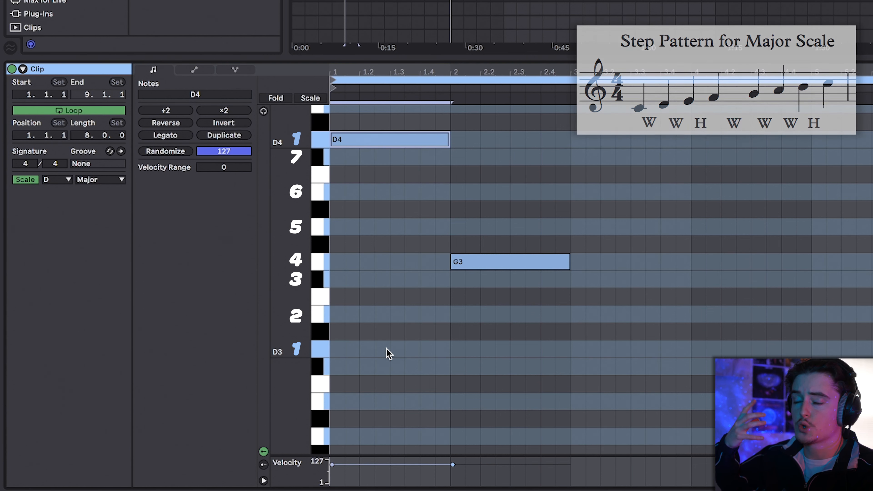
key(shift+Down)
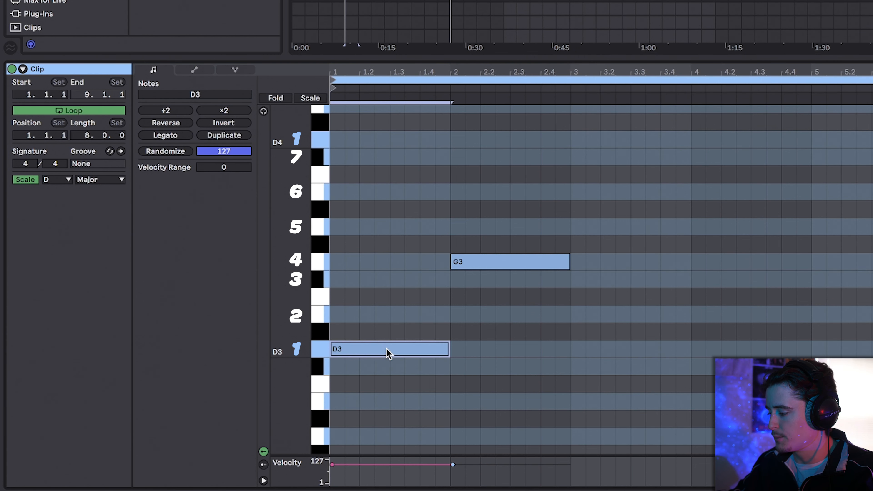
- Select the CHORDS track and browse the instruments to the Piano & Keys presets of the Instrument Rack
click(490, 269)
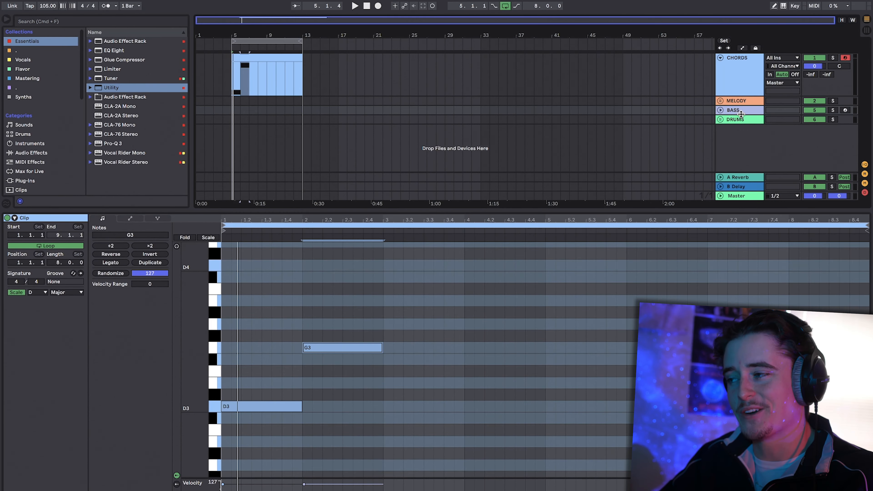
click(747, 73)
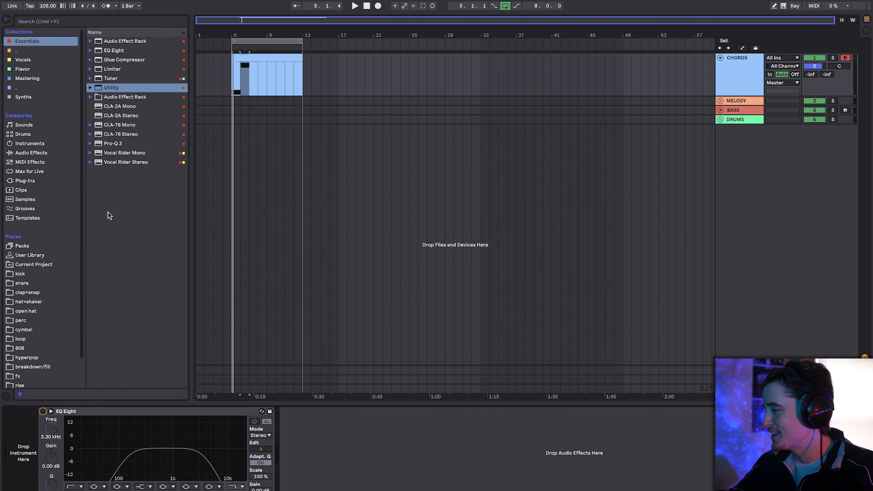
click(27, 144)
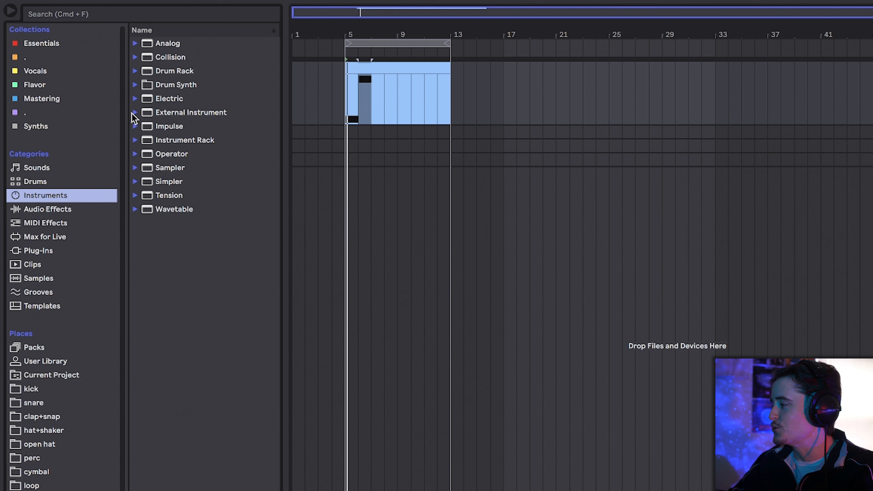
click(133, 114)
click(134, 141)
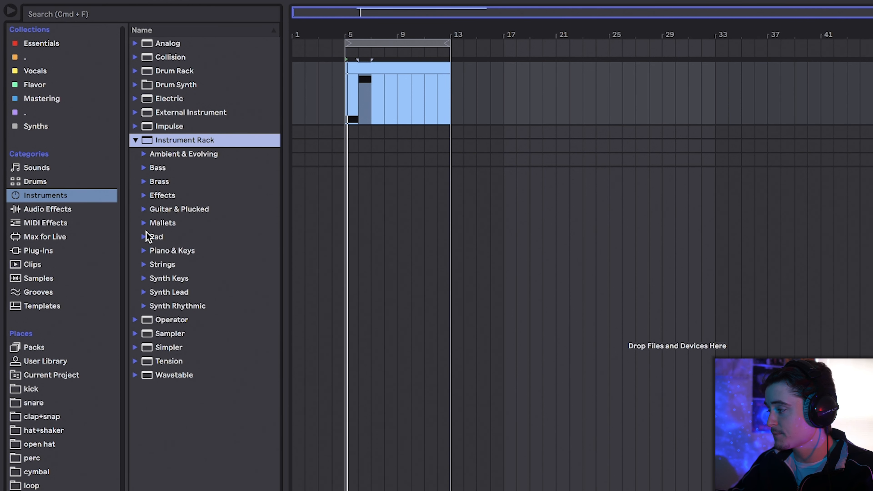
click(144, 251)
- Audition several electric piano and organ presets and load E-Piano Basic onto the CHORDS track
click(184, 306)
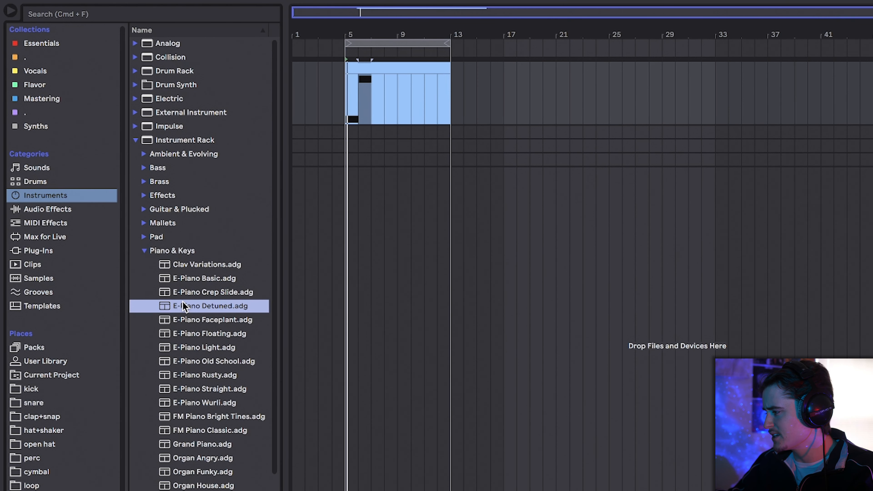
click(186, 318)
click(184, 360)
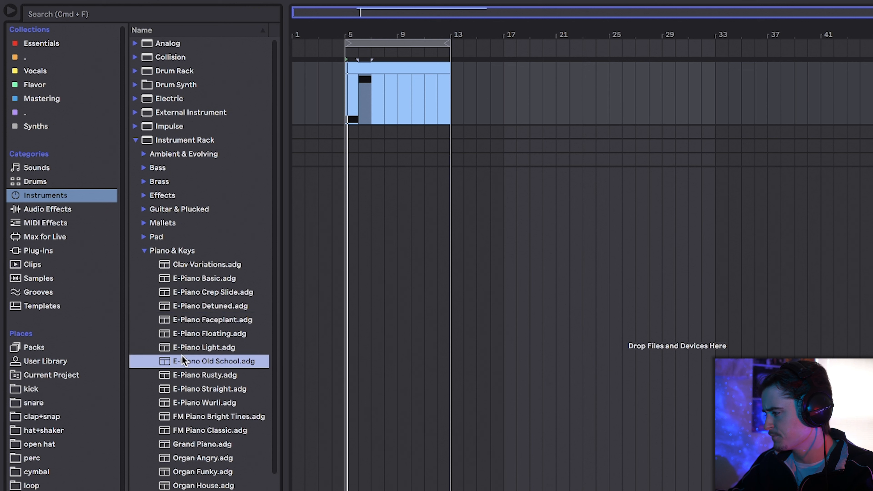
click(184, 406)
click(185, 431)
click(188, 460)
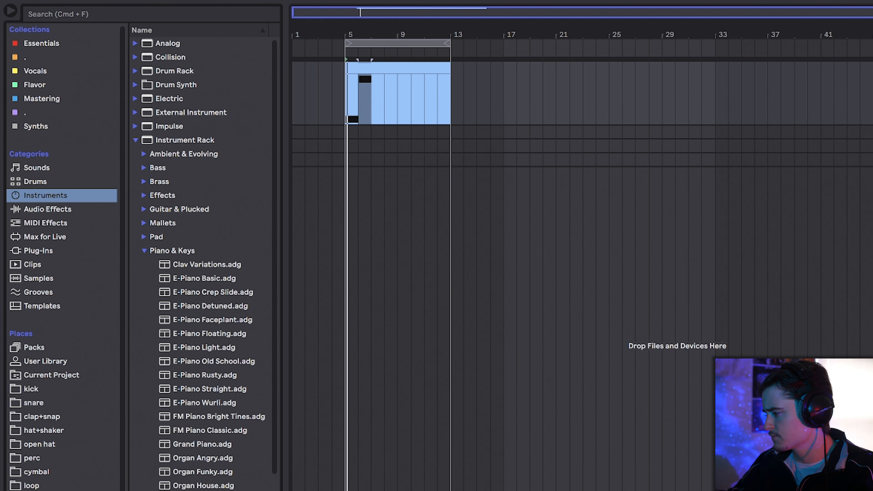
click(194, 320)
click(194, 278)
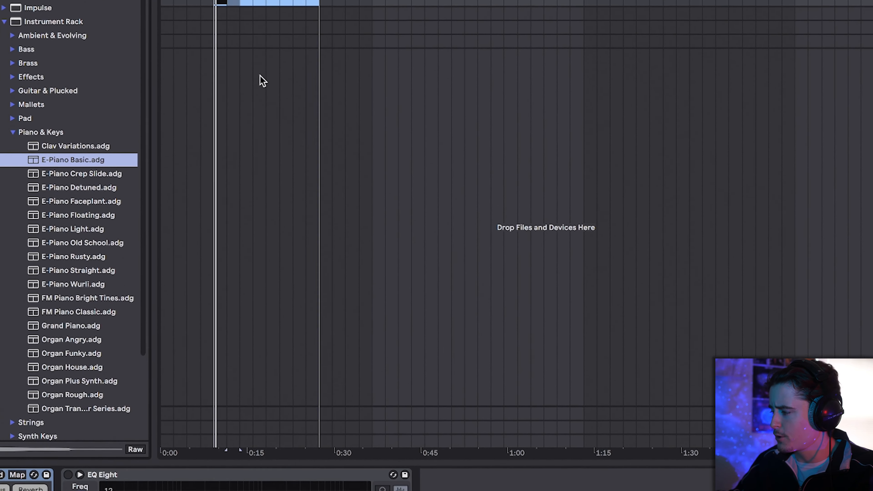
- Reopen the CHORDS clip and listen to its two notes
double_click(273, 3)
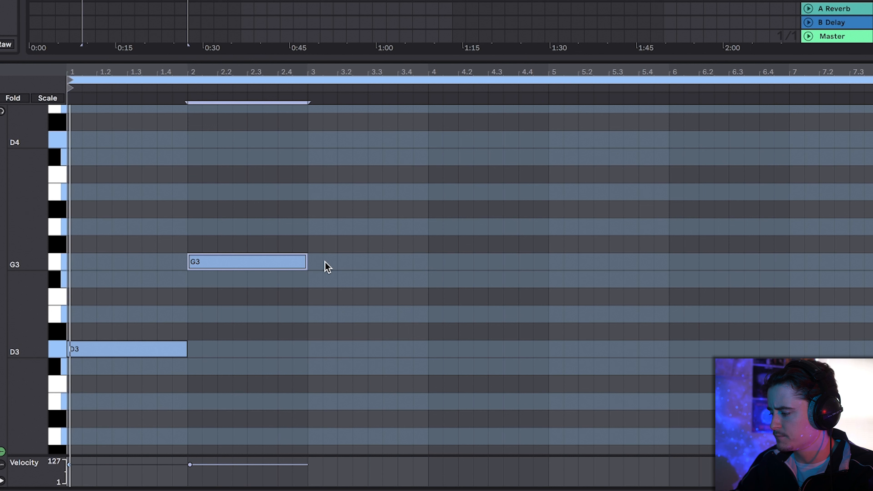
key(space)
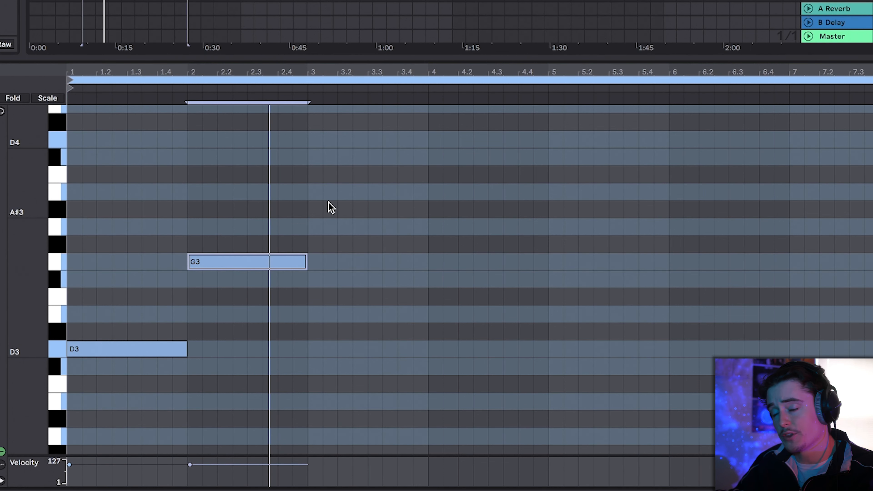
key(space)
- Transpose both notes down an octave to D2 and G2 and play them back
key(ctrl+a)
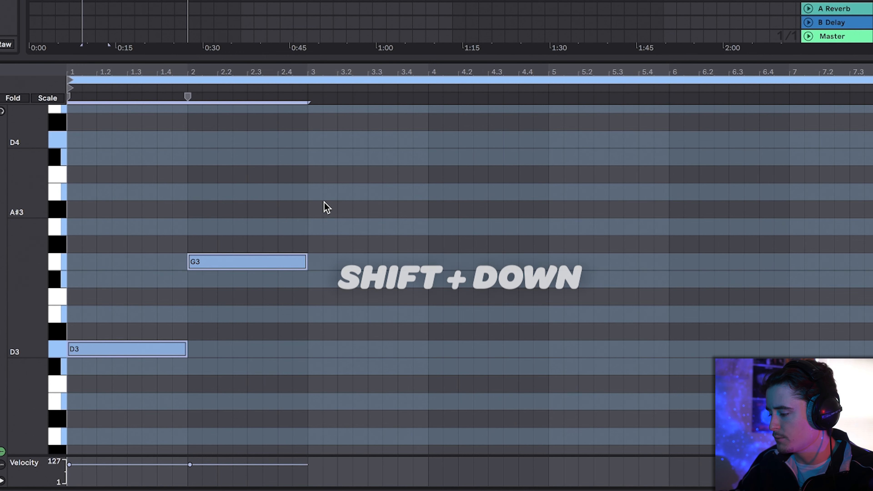
key(shift+Down)
click(284, 240)
scroll(284, 240, down, 5)
key(space)
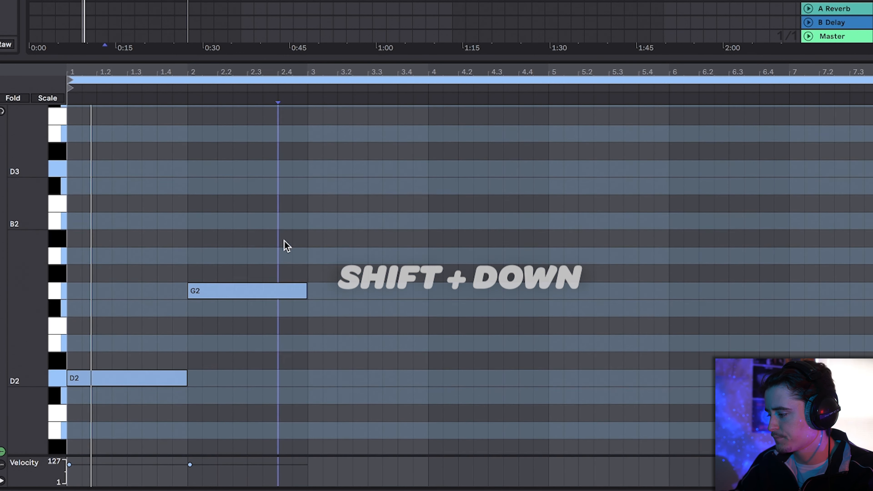
- Shape a two-bar pattern with D2 lasting 1.5 beats and G2 filling the rest, and duplicate it across all eight bars
scroll(287, 246, down, 1)
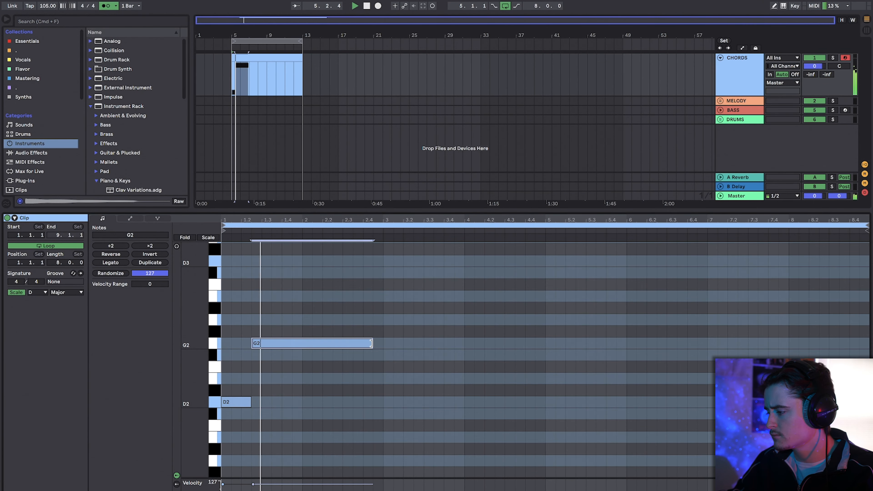
drag(371, 343, 381, 343)
drag(381, 412, 203, 321)
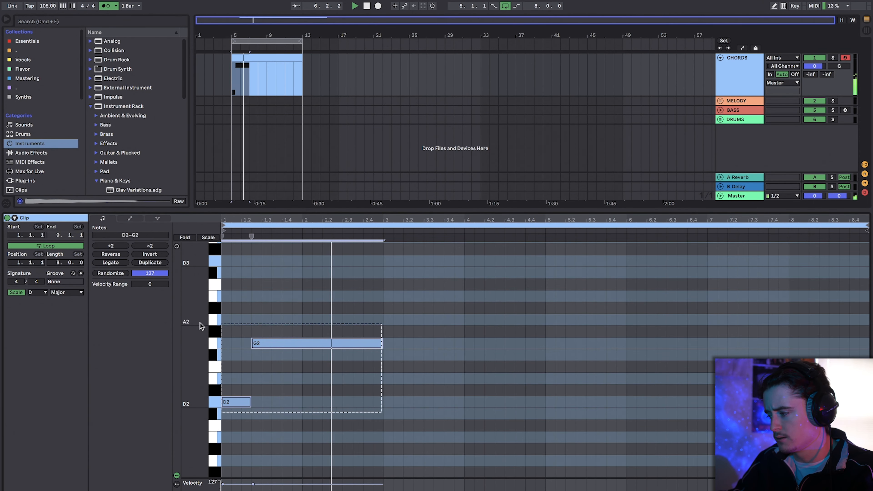
key(ctrl+d)
key(ctrl+d)
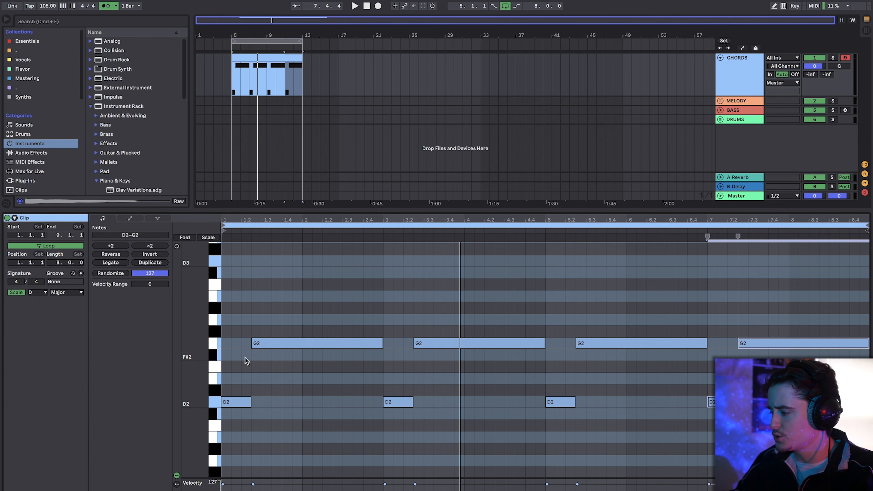
- Add F#2 and A2 above the first D2 note, matching its length, to form a D major chord
double_click(226, 355)
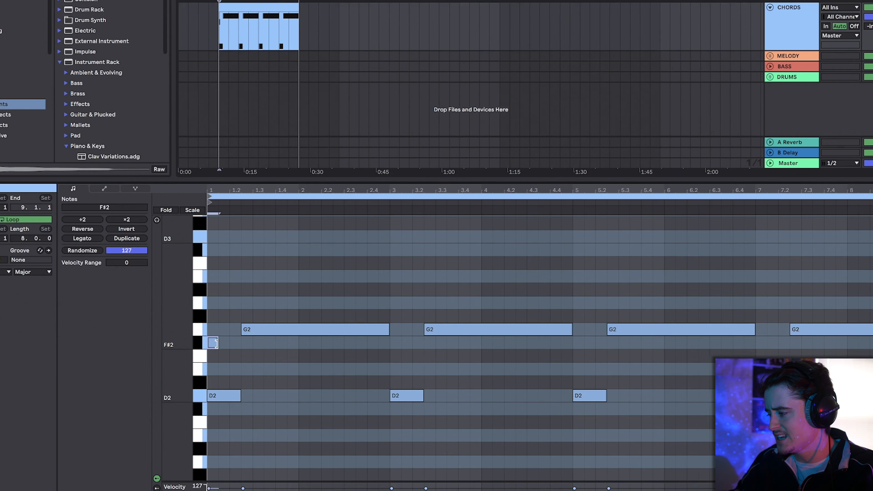
drag(217, 343, 241, 343)
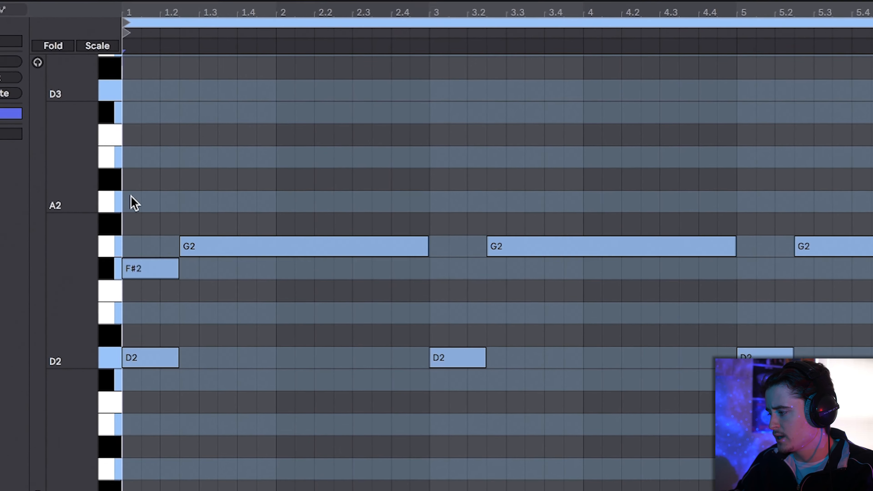
double_click(213, 303)
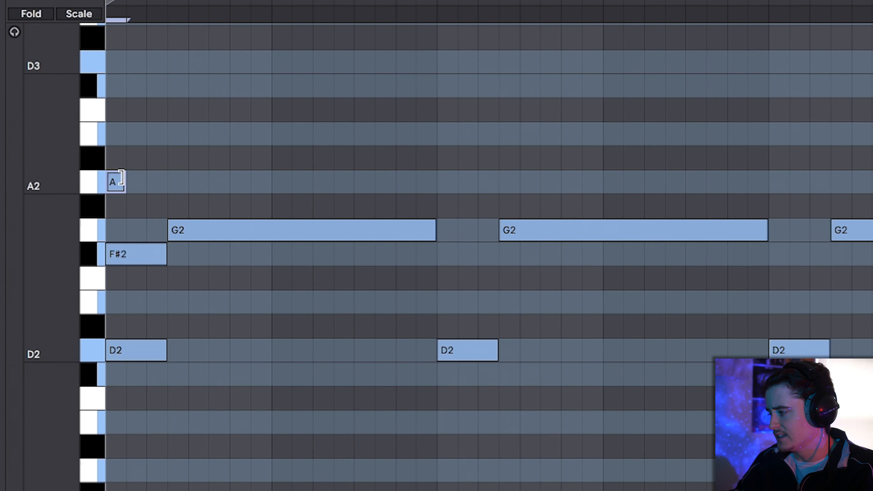
drag(125, 181, 164, 181)
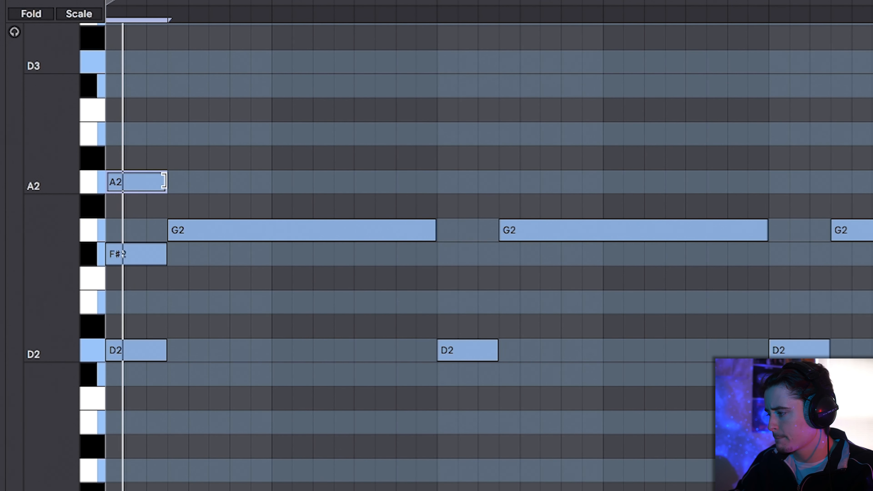
key(space)
- Add B2 and D3 above the first G2 note, extend both to match its length, and play back the G major chord
click(190, 231)
double_click(179, 131)
double_click(180, 63)
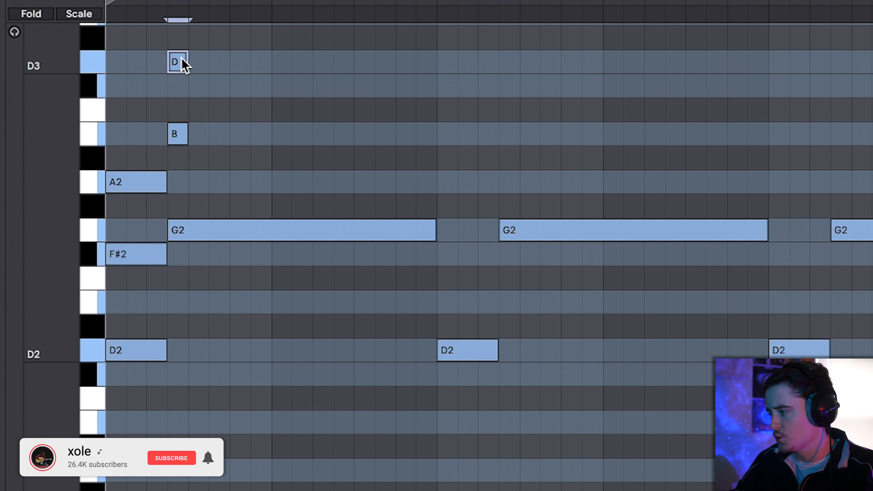
drag(198, 140, 435, 62)
key(space)
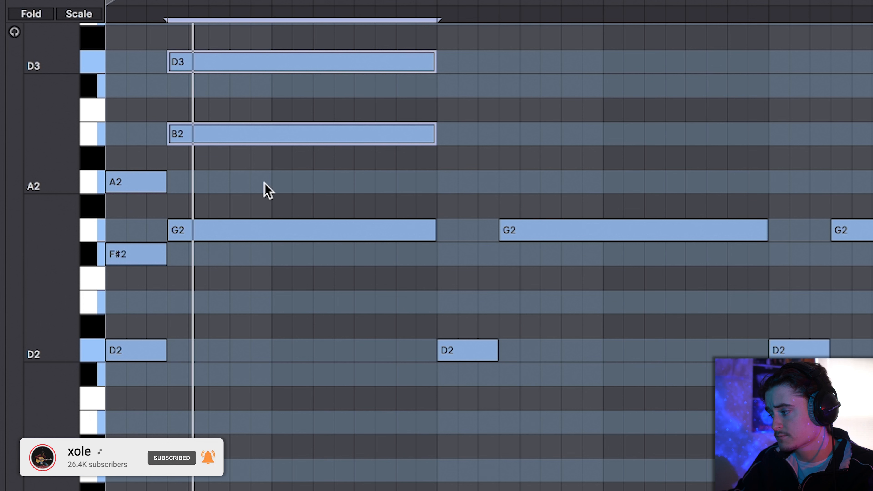
key(space)
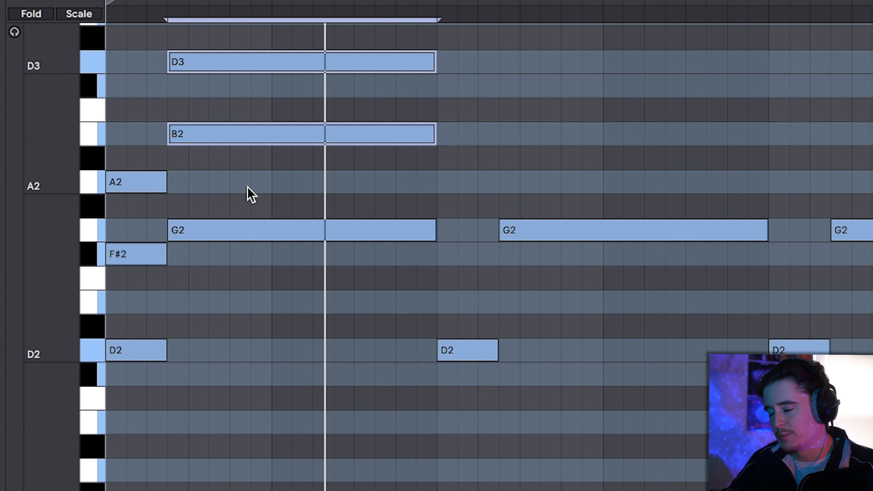
click(237, 194)
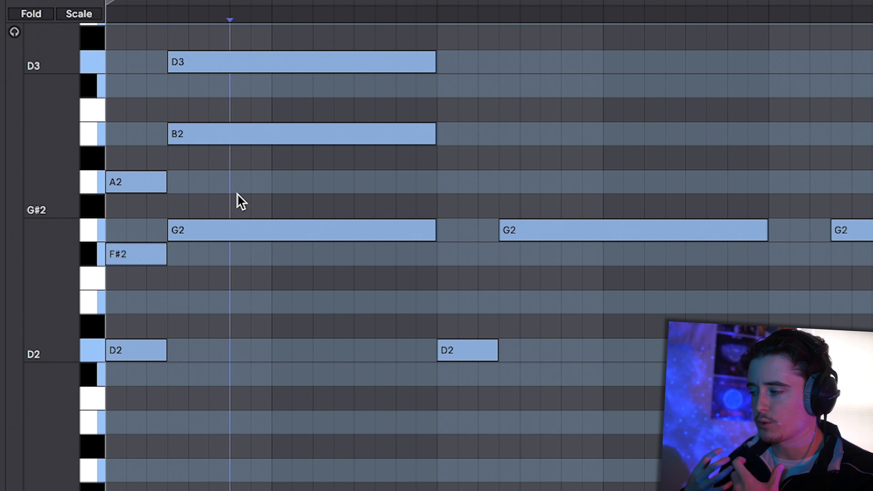
- Drop the G chord's D3 and B2 an octave, audition the B an octave higher, and return it to B1
drag(240, 200, 287, 60)
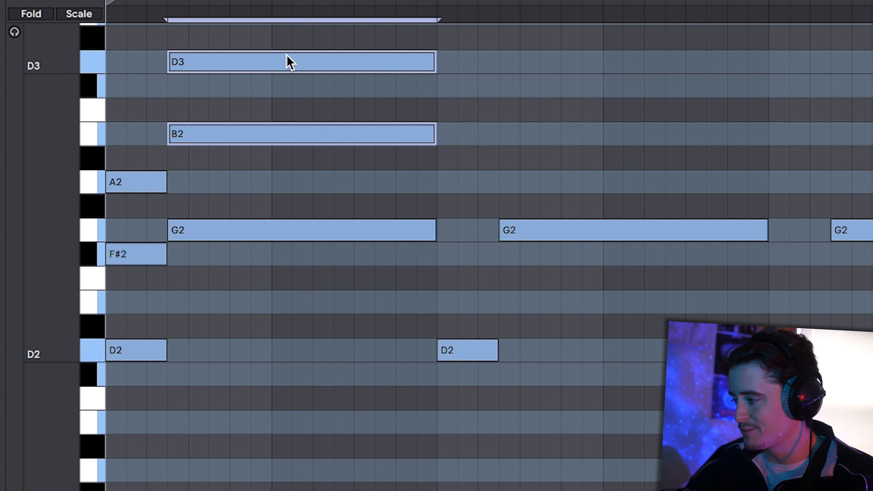
key(shift+Down)
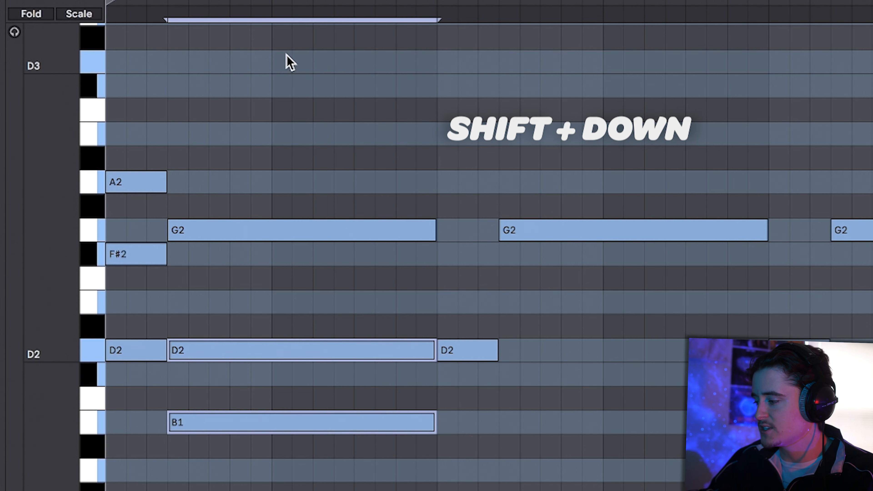
drag(253, 380, 225, 444)
key(shift+Up)
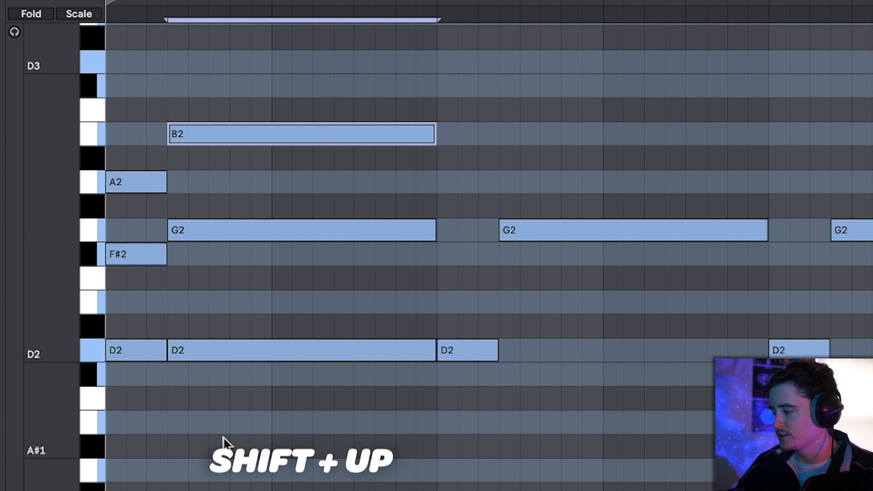
key(space)
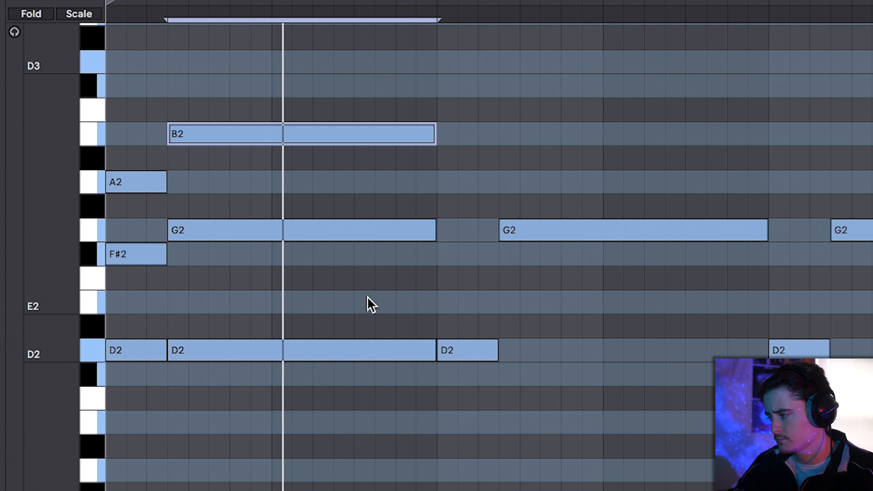
key(space)
key(shift+Down)
- Set E-Piano Basic to Growl 15, Force 8, Chorus 43%, Reverb 26%, Attack Tone 37, Release Noise 102, Auto Pan 13.5% and Amp 34 during playback
key(space)
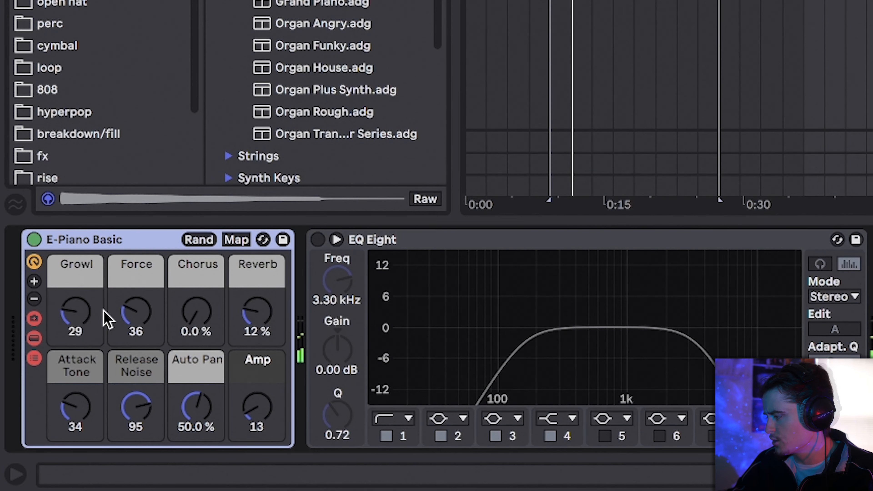
click(99, 311)
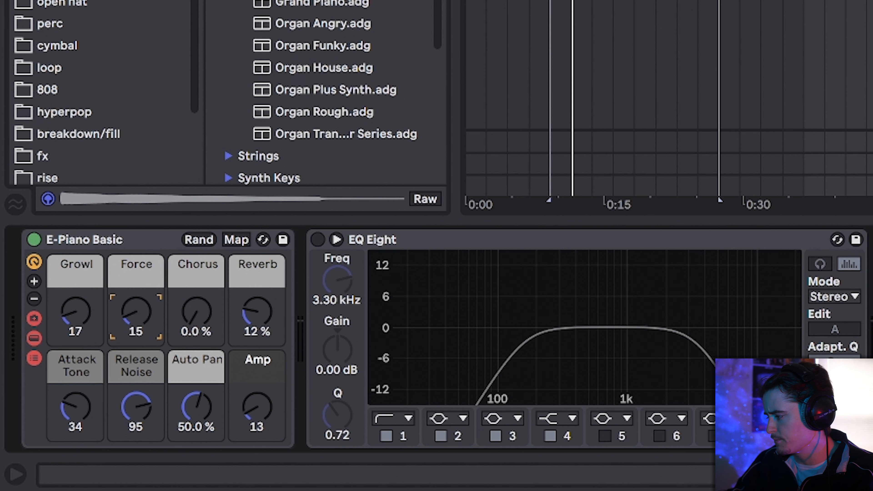
drag(197, 311, 196, 283)
drag(258, 311, 257, 301)
click(75, 408)
drag(75, 408, 74, 404)
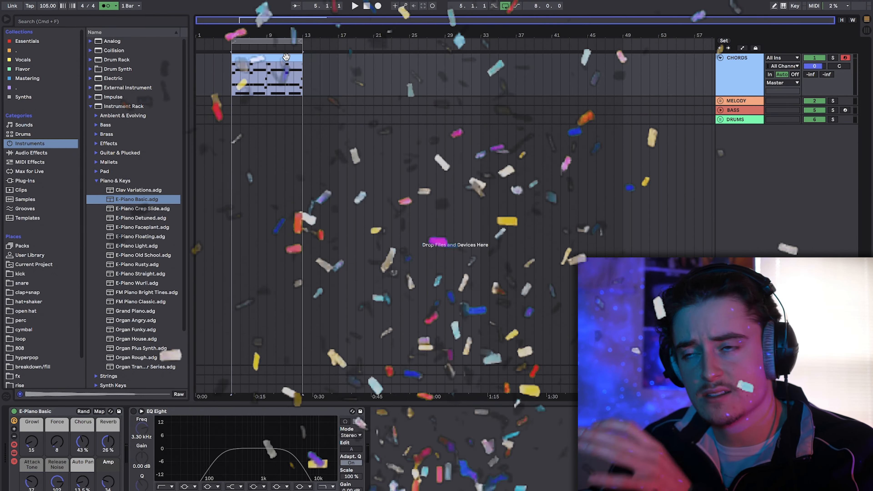
- Duplicate the chords clip twice so the chords run to bar 29, and move the loop region to bar 36
key(ctrl+d)
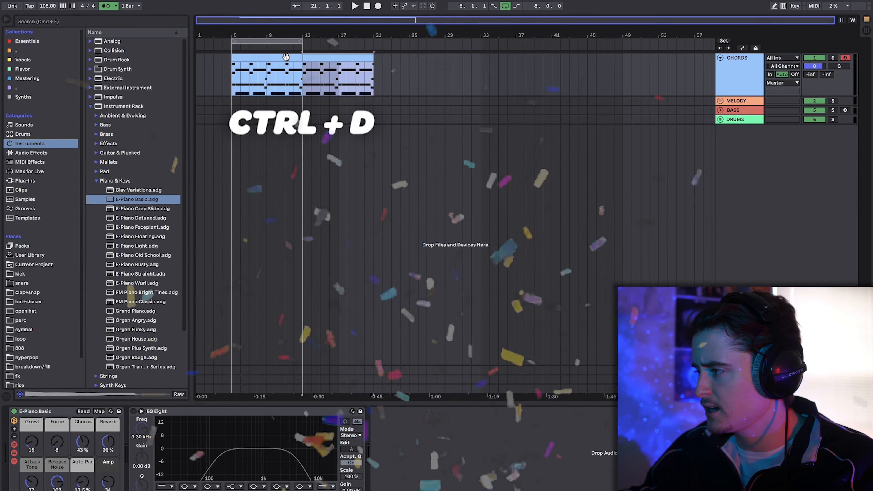
key(ctrl+d)
drag(301, 50, 567, 52)
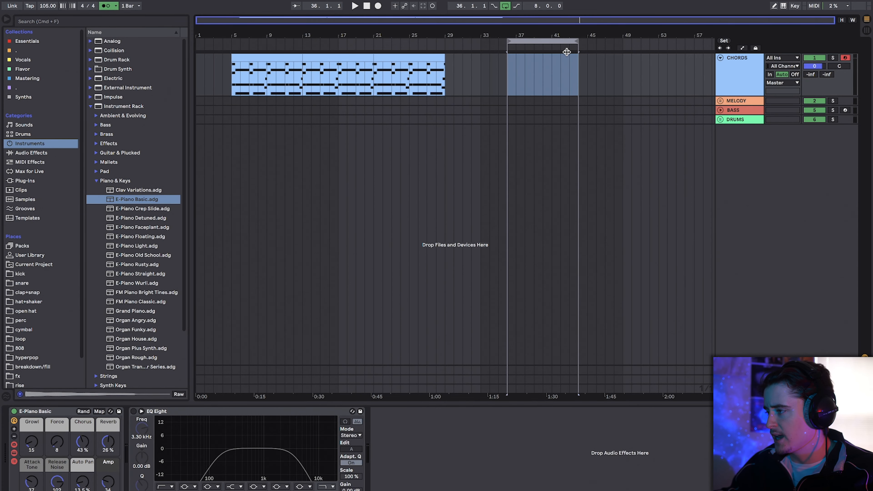
- Add a VERSE 1 locator at bar 5 and a CHORUS 1 locator at bar 21
click(288, 57)
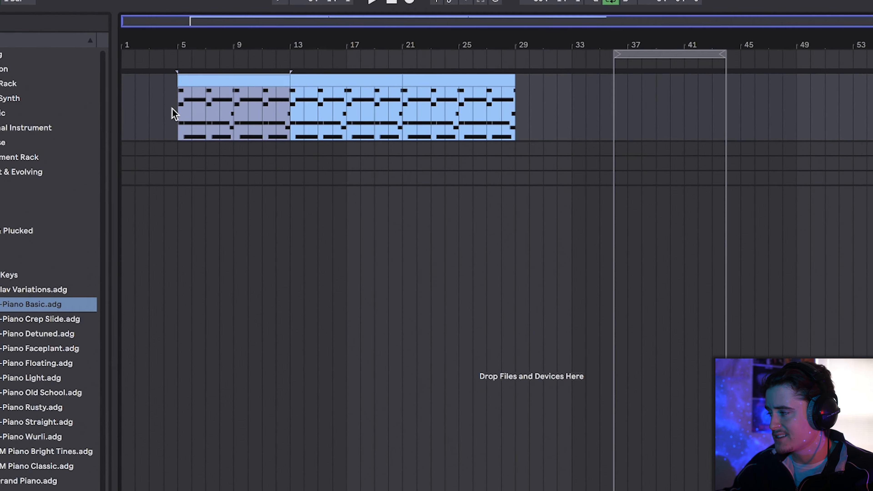
click(228, 75)
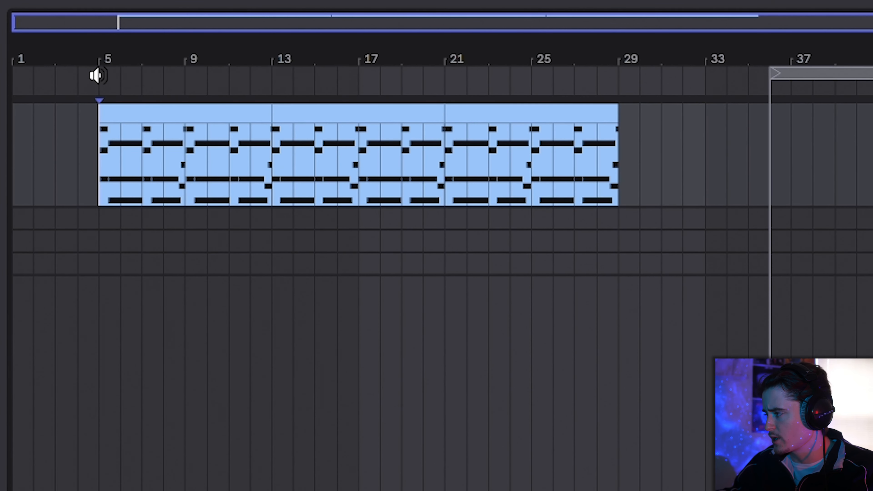
right_click(151, 63)
click(144, 139)
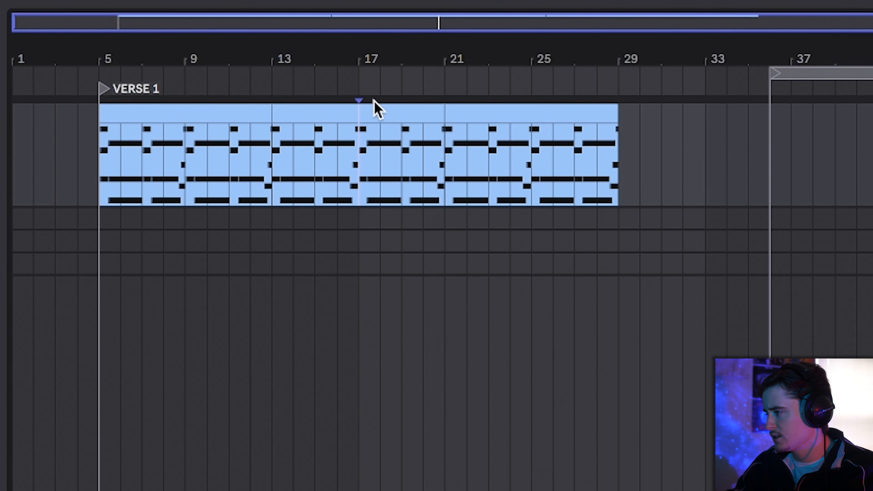
right_click(445, 80)
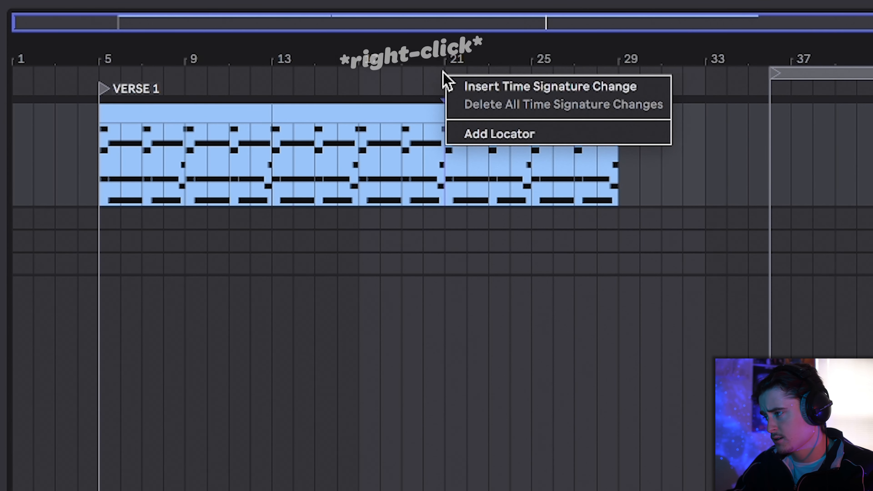
click(478, 135)
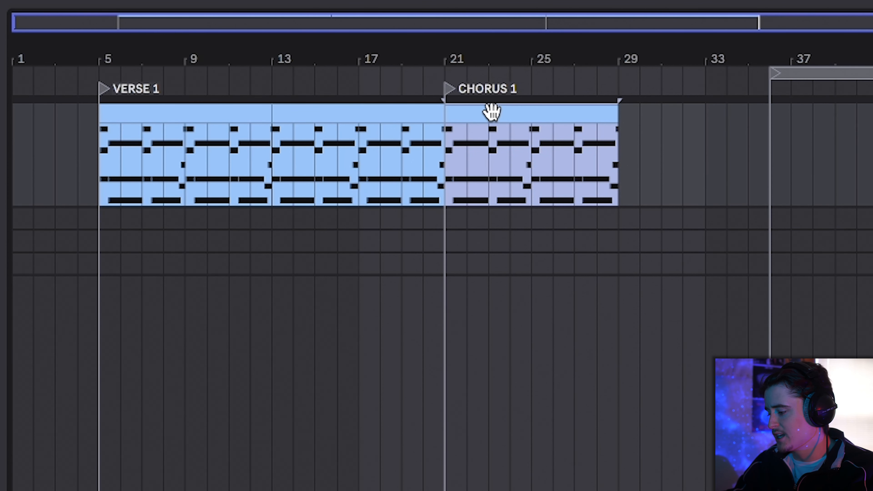
- Rename the chords clip at bar 21 to CHORUS and the two clips before it to VERSE
key(ctrl+r)
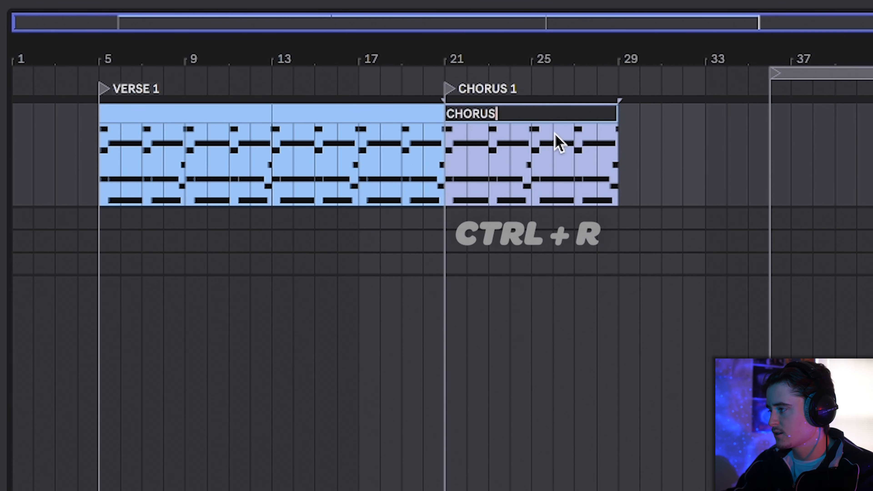
key(Return)
click(340, 117)
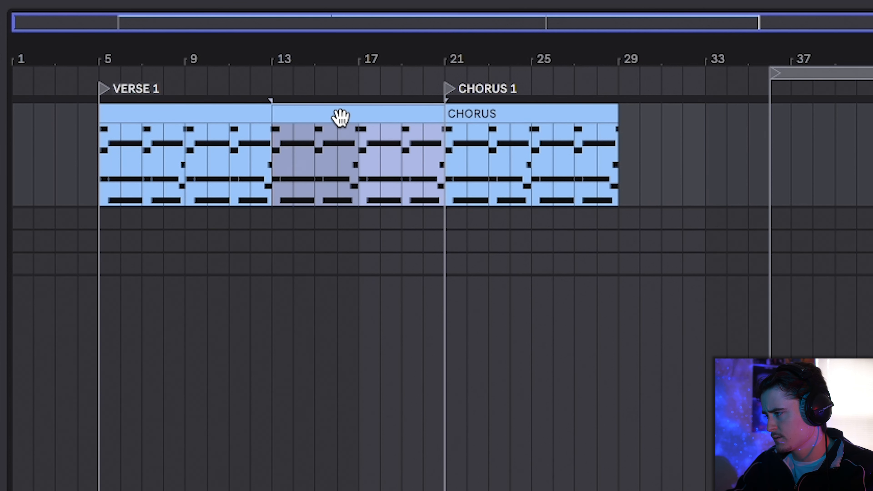
shift+click(238, 118)
key(ctrl+r)
text(VERSE)
key(Return)
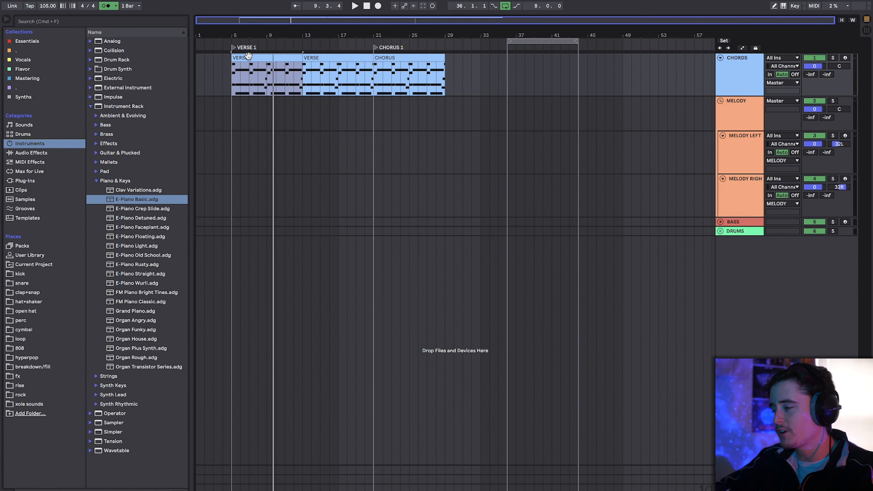
- Open the first VERSE chords clip and transpose all of its notes down seven semitones while listening
double_click(248, 56)
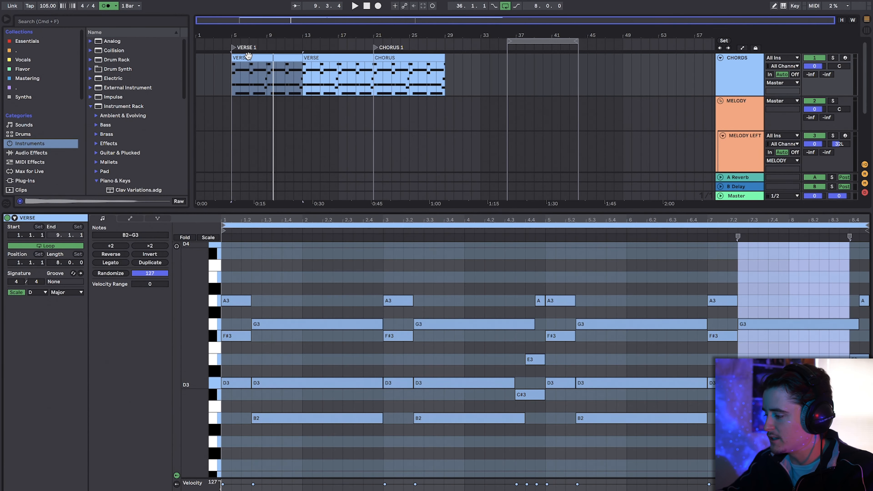
click(296, 281)
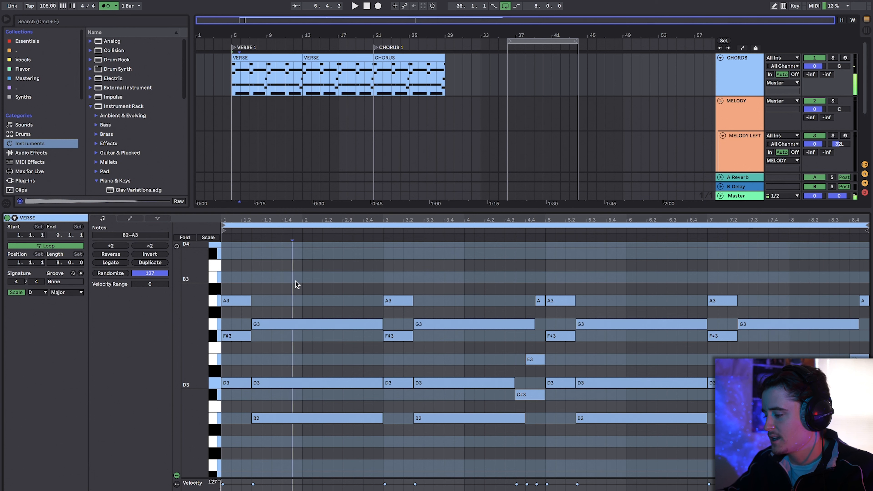
key(ctrl+a)
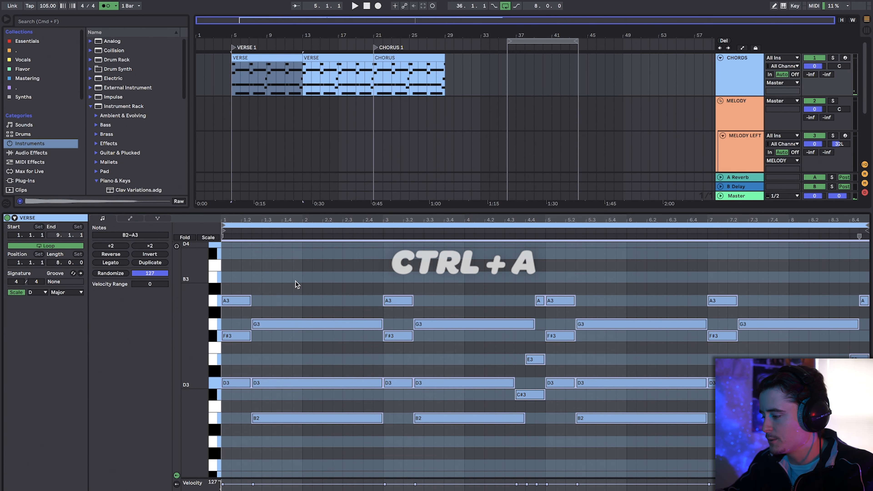
key(Down)
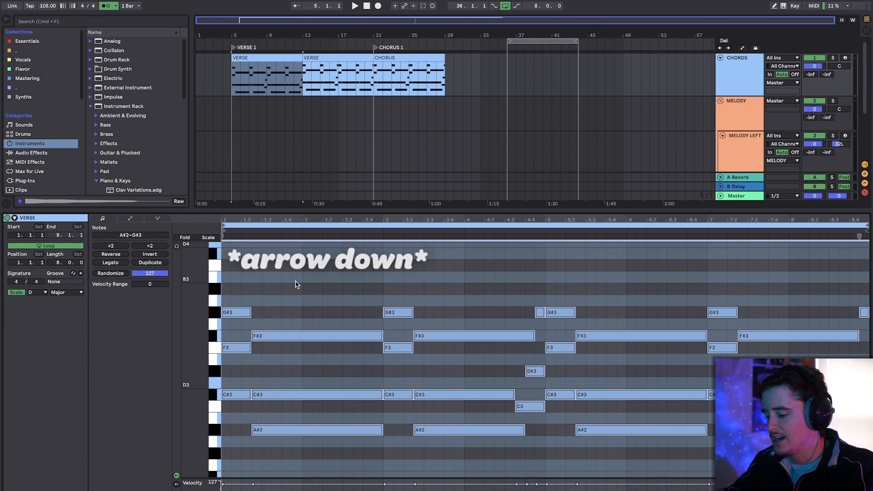
key(space)
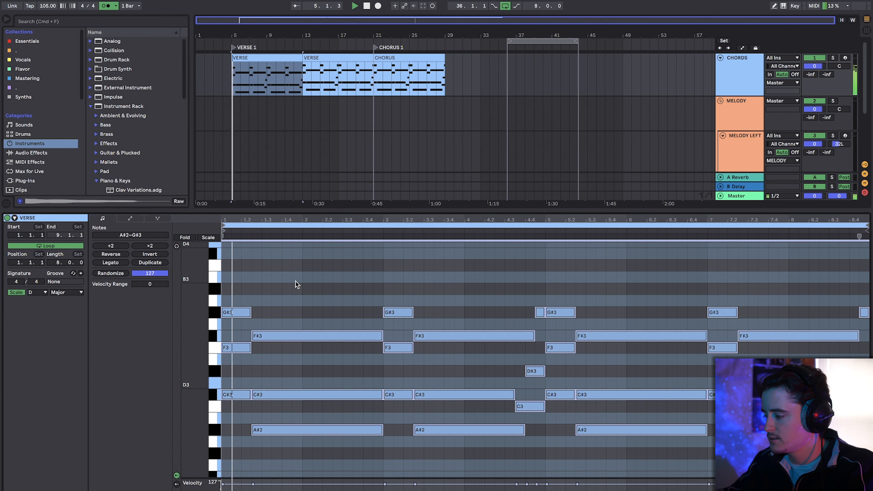
key(Down)
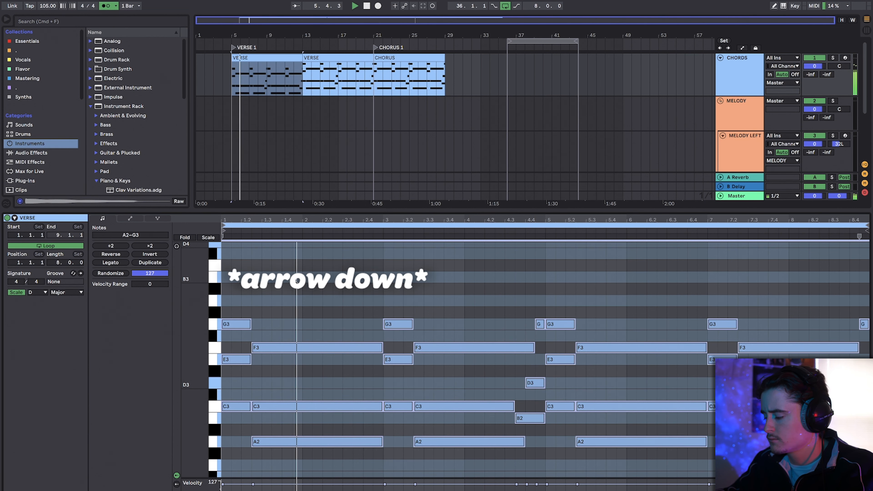
key(Down)
key(Down)
key(Down)
key(Down)
key(Down)
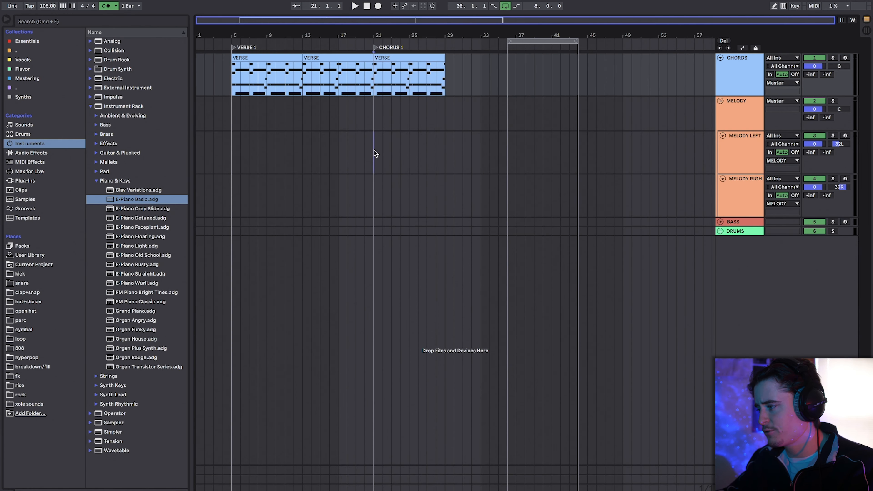
- Insert empty eight-bar MIDI clips on the left and right melody tracks, spanning bars 21 to 29
click(373, 150)
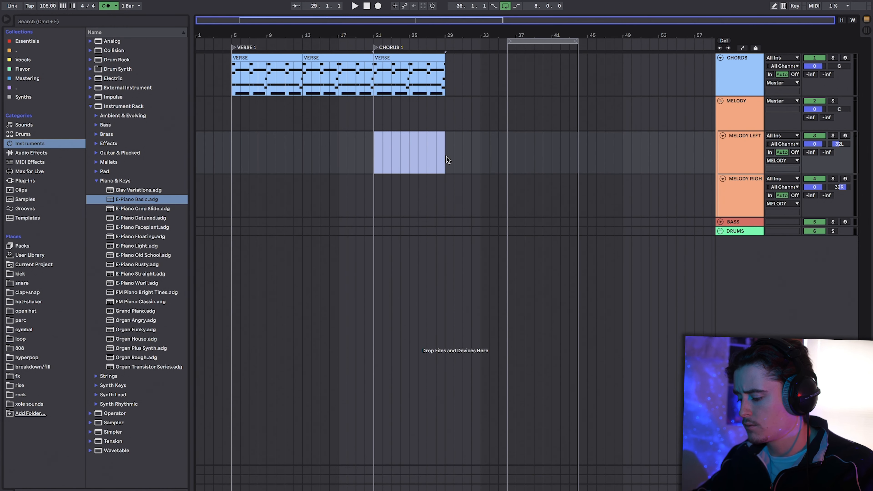
key(ctrl+shift+m)
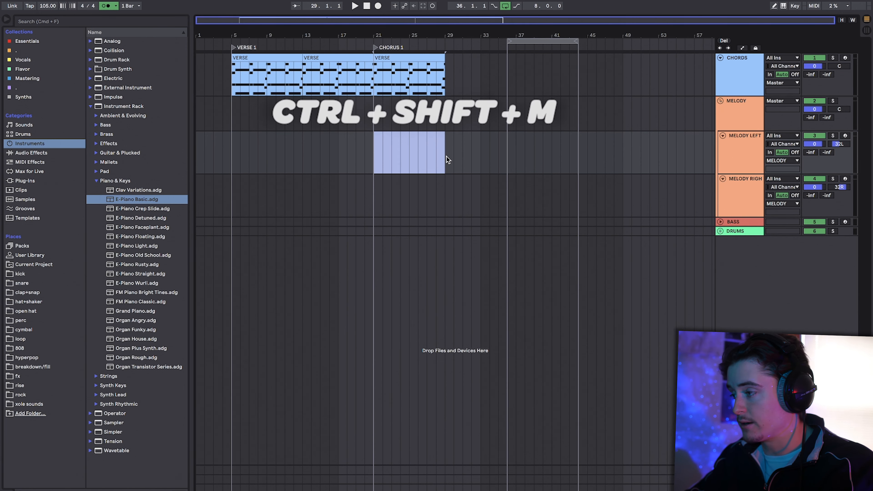
drag(373, 153, 441, 153)
key(ctrl+shift+m)
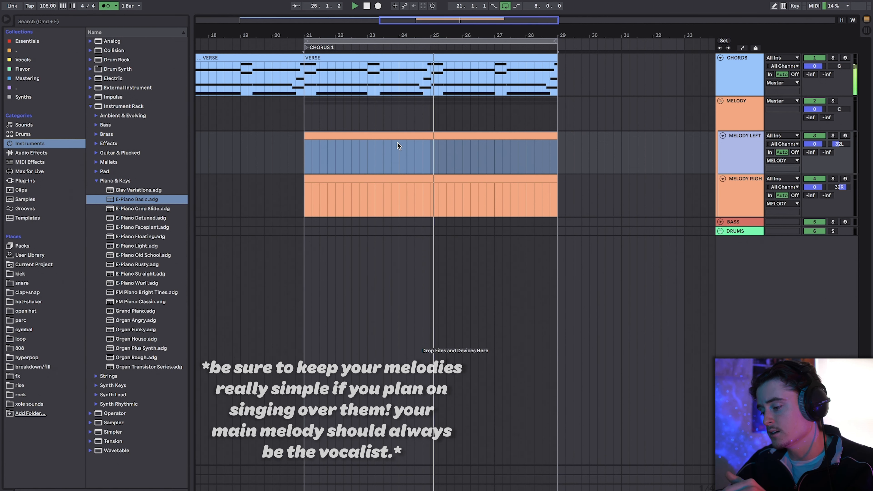
- Preview electric piano presets for the MELODY LEFT track and load E-Piano Detuned onto it
double_click(394, 137)
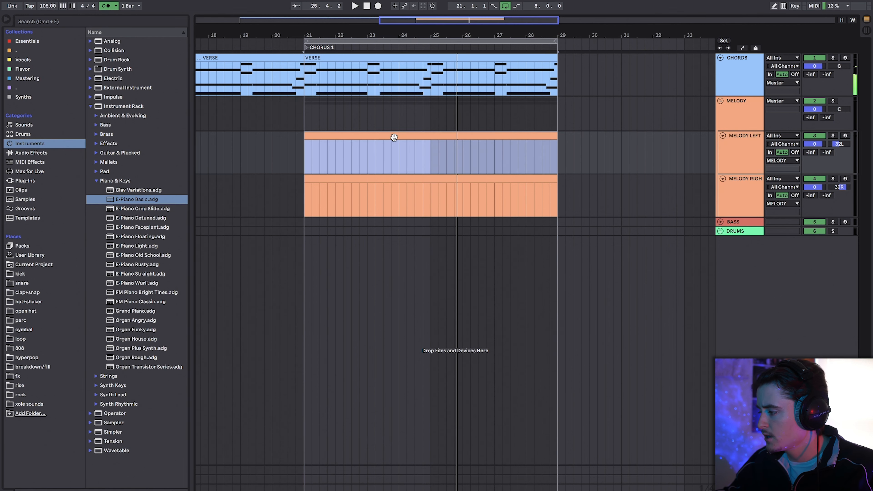
click(734, 140)
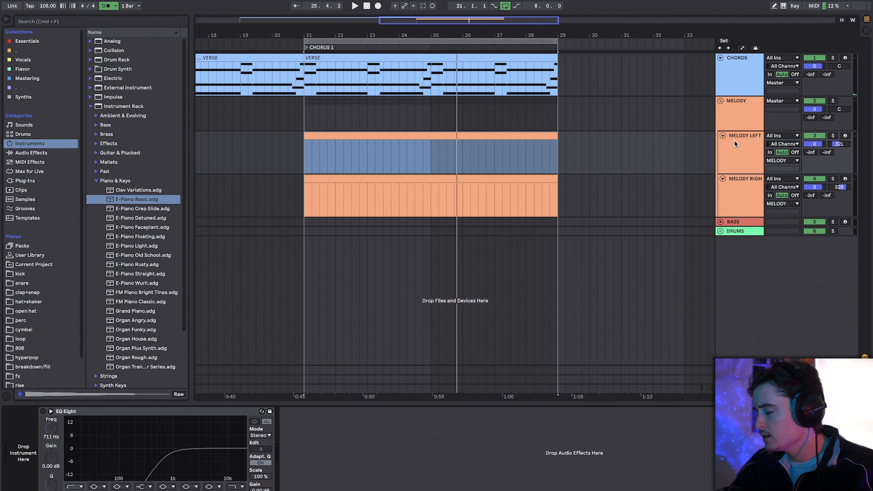
click(142, 207)
click(143, 217)
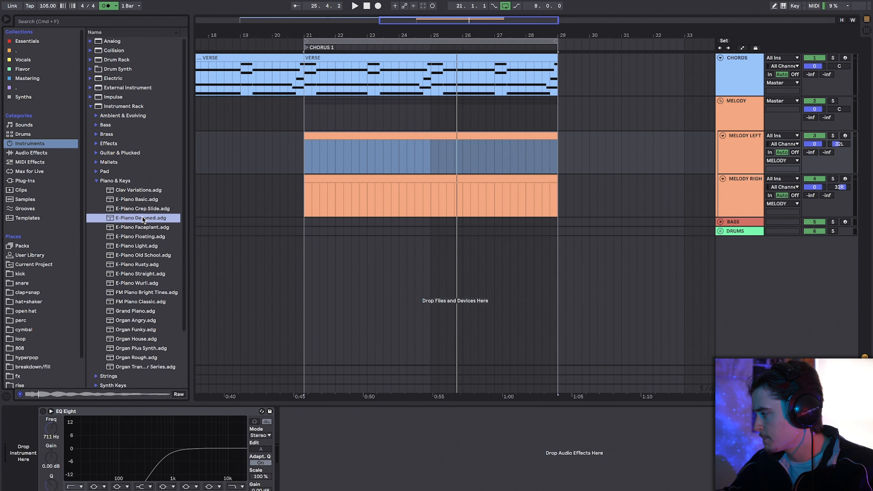
double_click(141, 217)
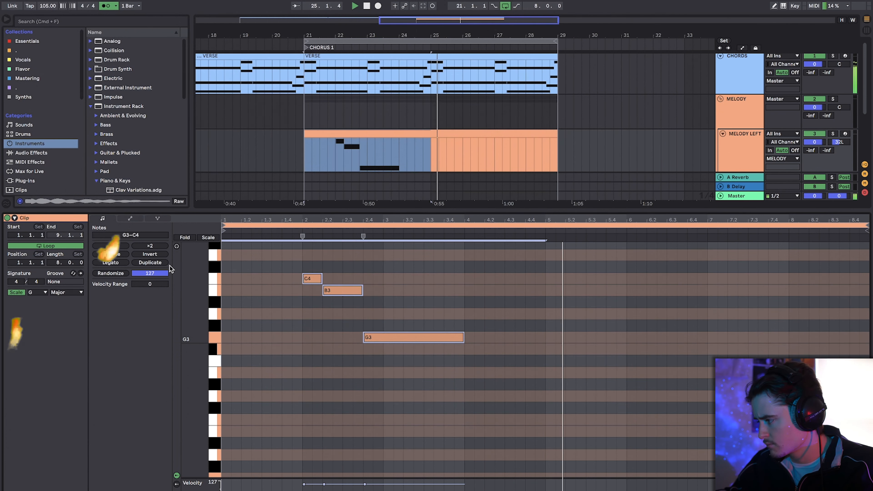
- Duplicate the selected C4–B3–G3 phrase once within the MELODY LEFT clip and return to the arrangement
click(168, 264)
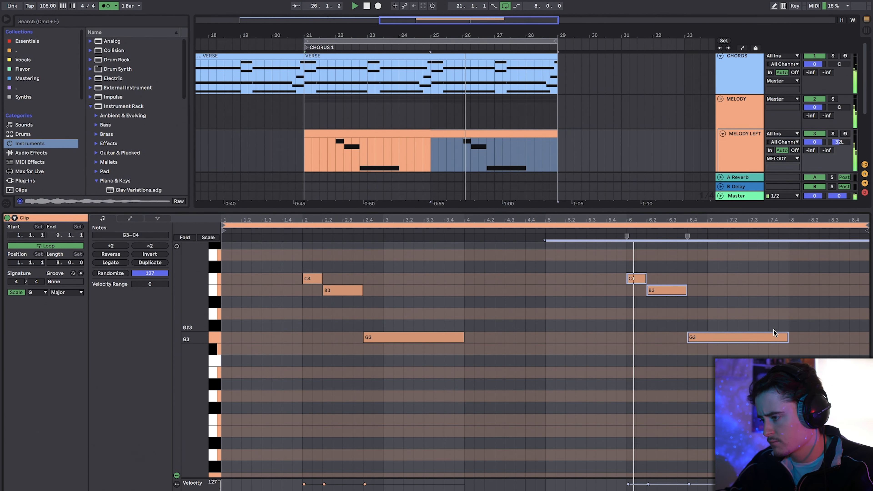
key(super+alt+l)
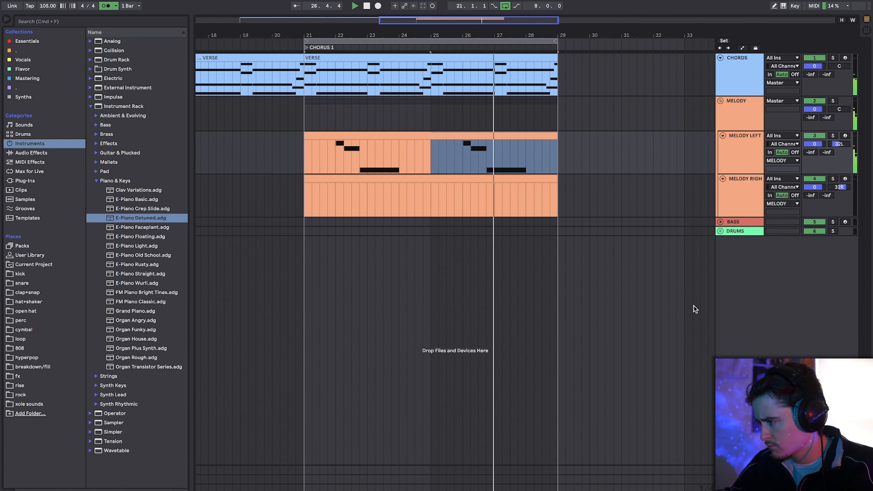
click(454, 137)
key(space)
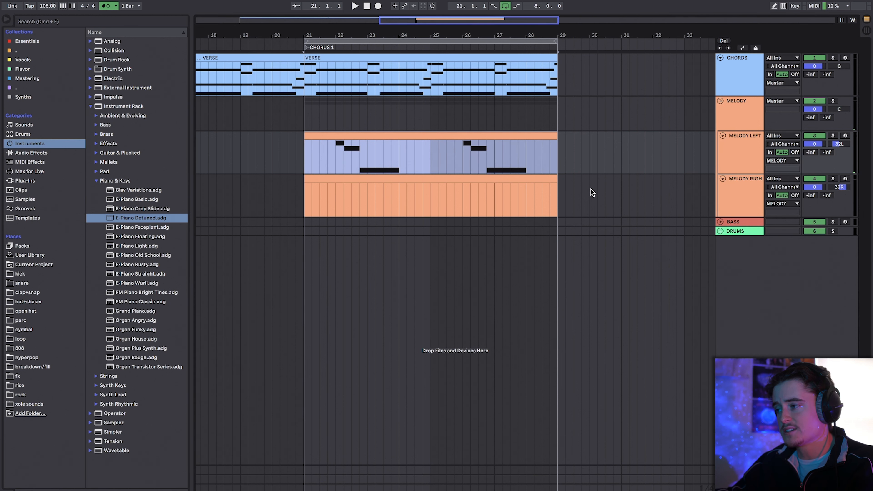
- Copy the MELODY LEFT clip onto the MELODY RIGHT track across bars 21 to 29
click(743, 205)
click(438, 138)
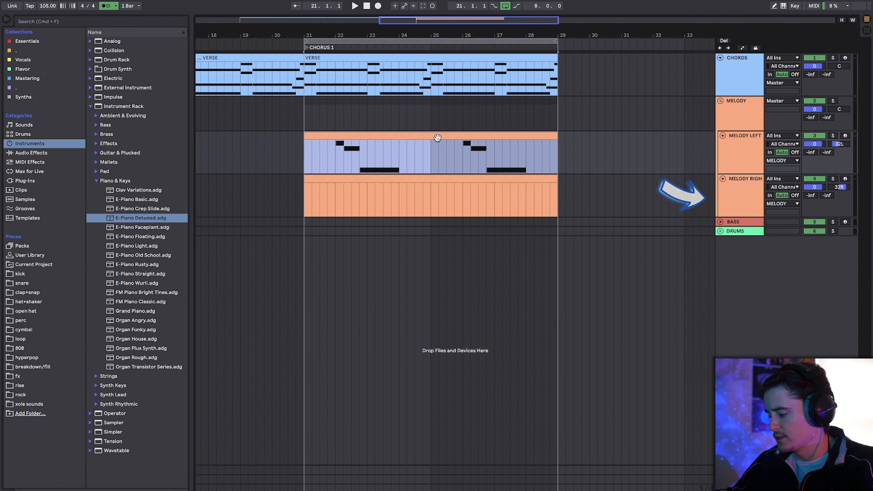
drag(438, 138, 440, 181)
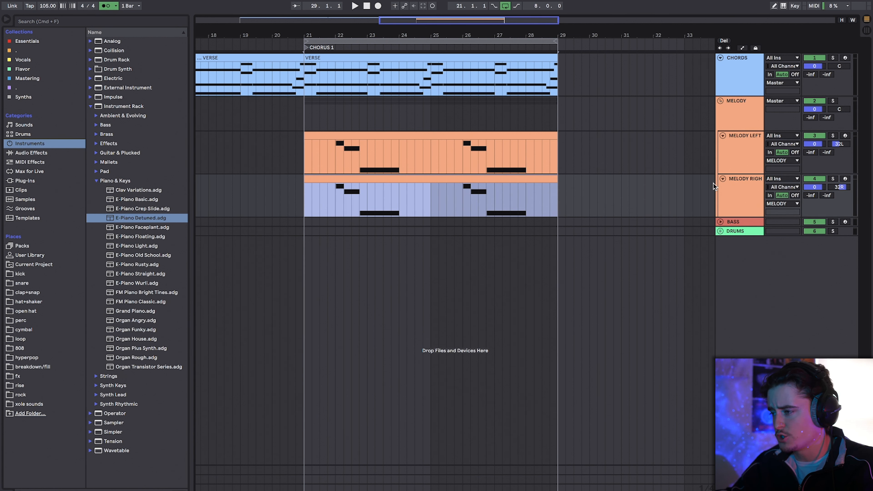
- Preview guitar and plucked instrument rack presets and load Palm Guitar onto the MELODY RIGHT track
double_click(746, 188)
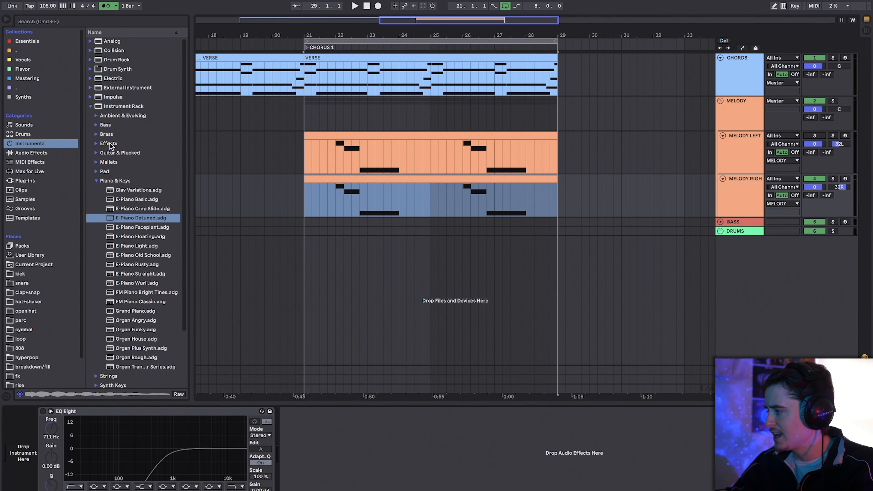
click(97, 153)
click(133, 218)
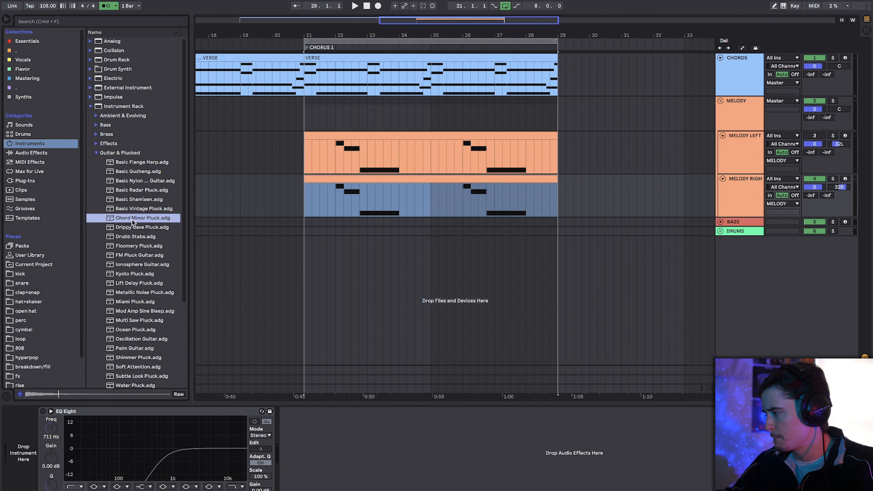
click(132, 228)
click(132, 265)
scroll(133, 264, down, 2)
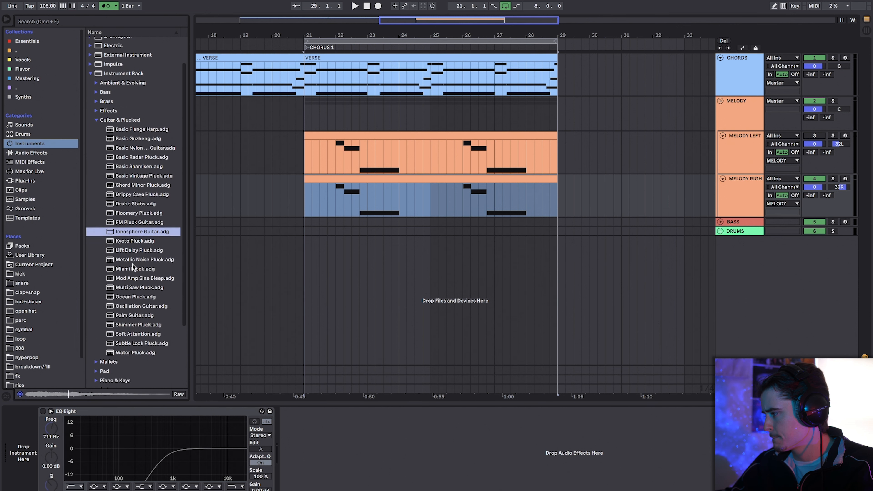
click(132, 264)
scroll(132, 264, down, 2)
click(131, 273)
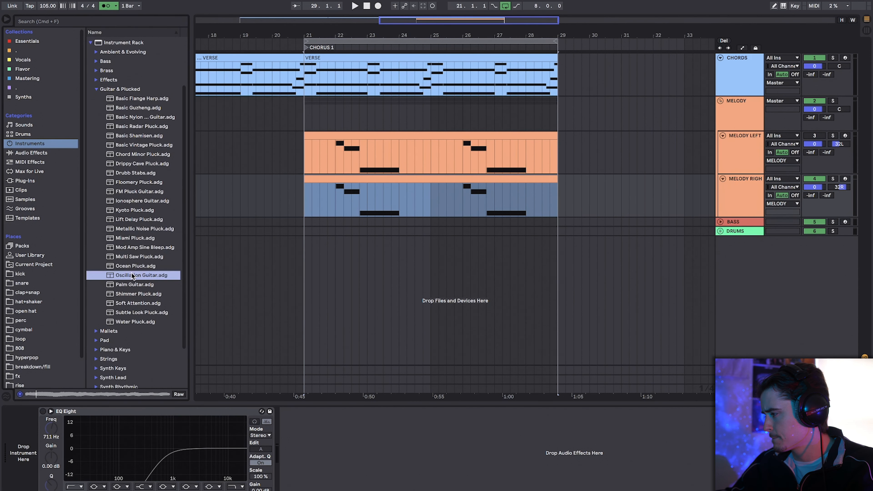
click(130, 283)
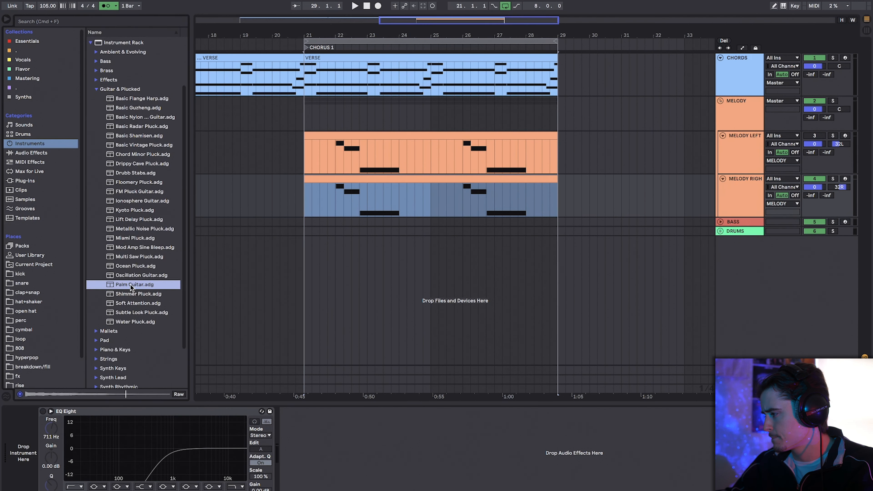
- Rework the MELODY RIGHT clip into a single G3–B3–D3 phrase starting at the clip's fourth bar
drag(295, 242, 461, 204)
double_click(432, 178)
key(Up)
key(Up)
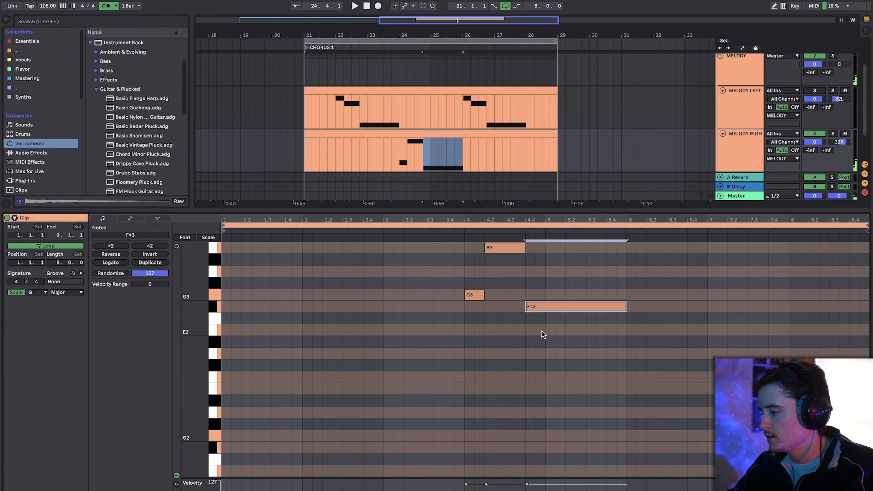
key(Down)
key(Down)
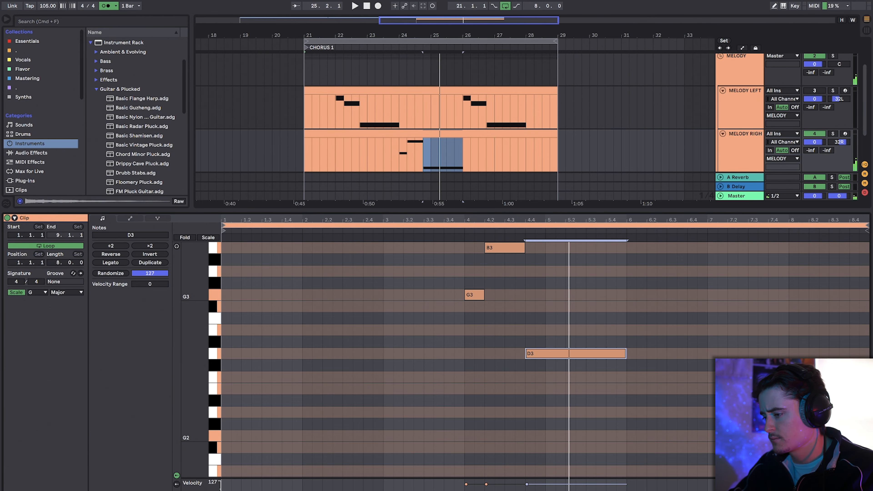
click(866, 487)
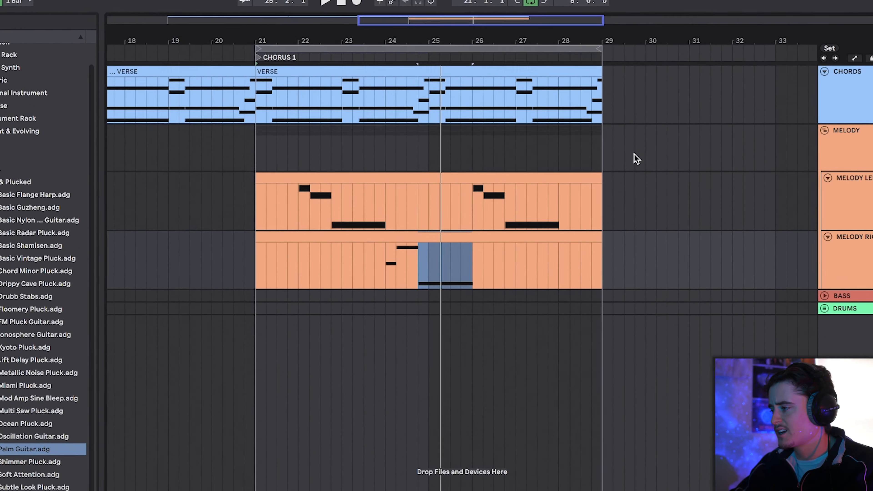
- Narrow the CHORDS track's EQ Eight during playback, lowering the high cut and setting the low cut to 211 Hz
click(435, 177)
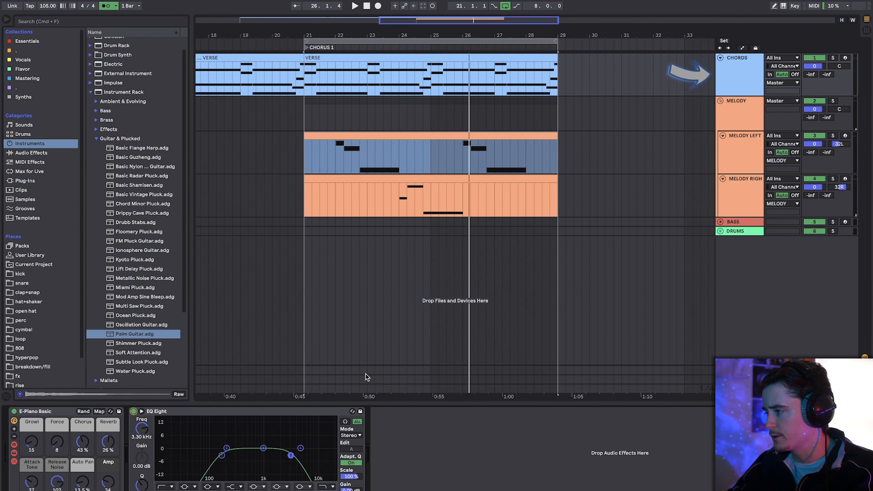
key(space)
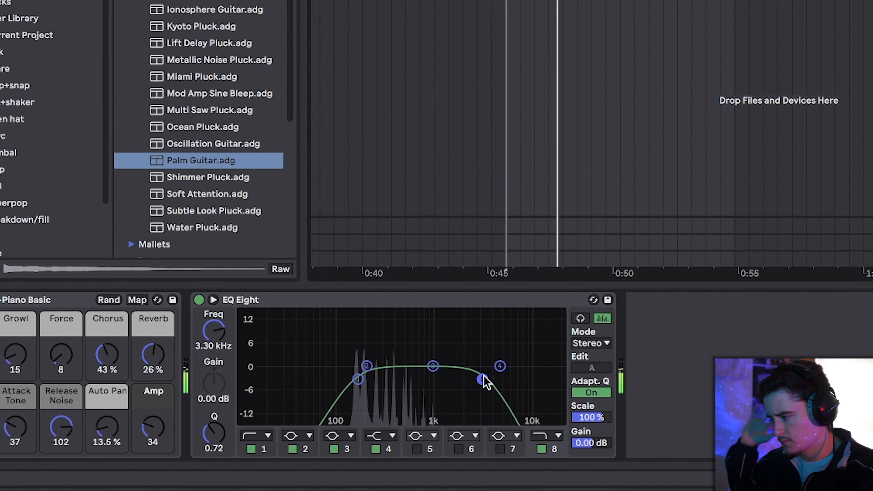
drag(371, 423, 368, 423)
drag(480, 380, 454, 382)
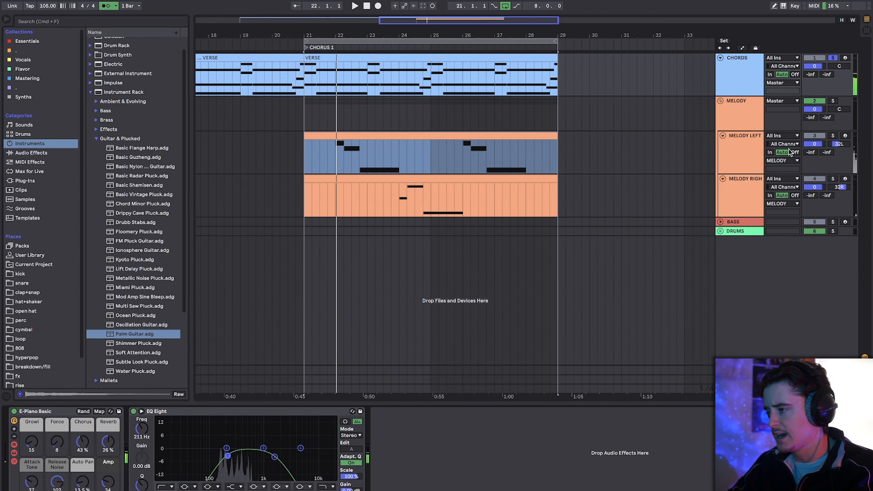
- Enable the 711 Hz low-cut EQ Eight on both melody tracks and solo the MELODY group alongside the chords
click(743, 149)
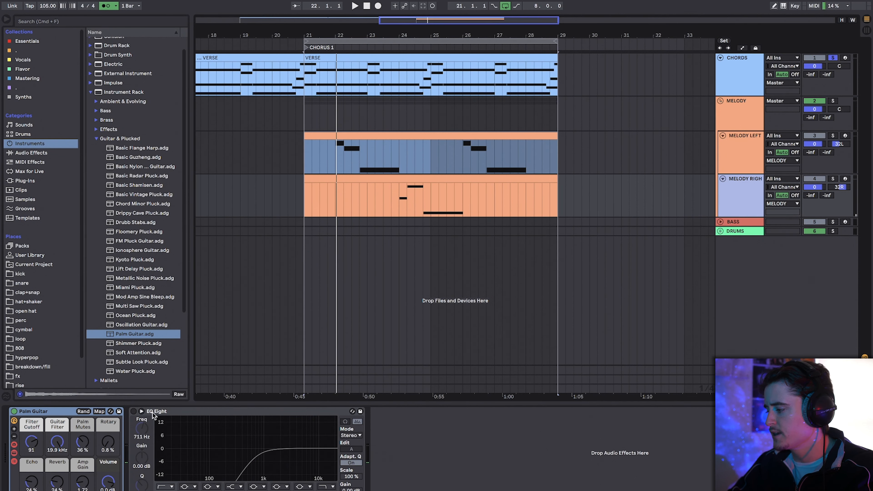
click(833, 102)
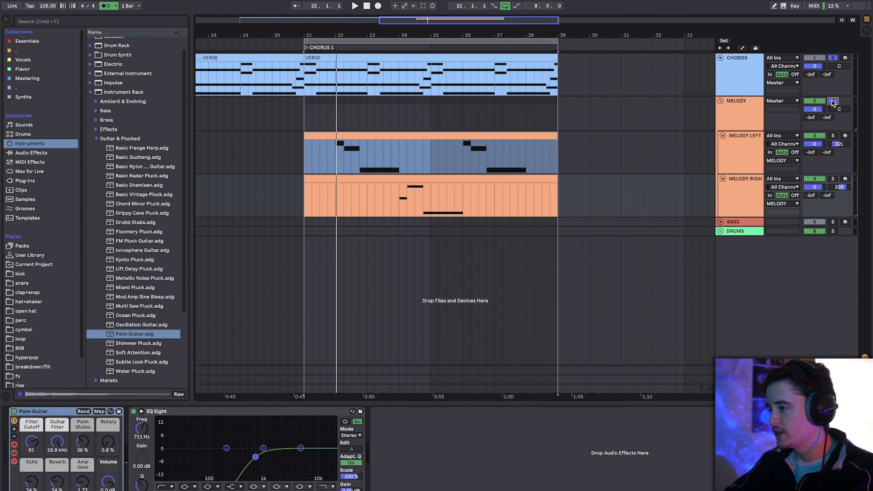
click(307, 165)
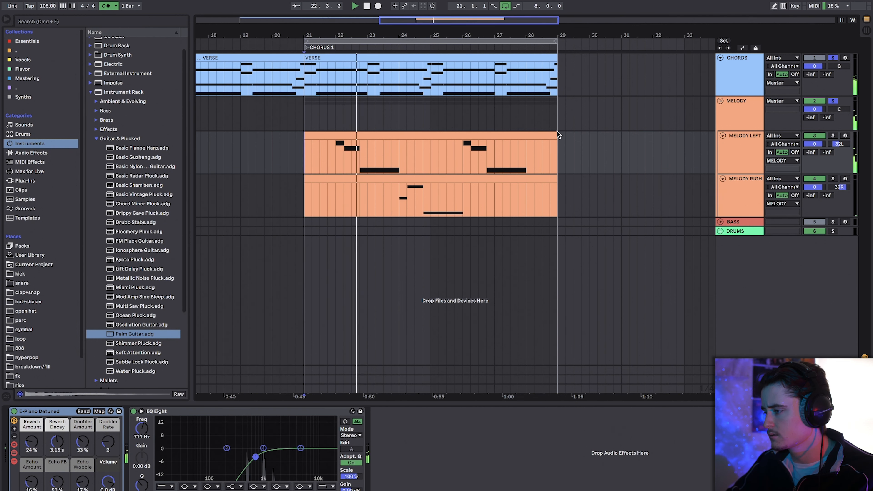
click(736, 194)
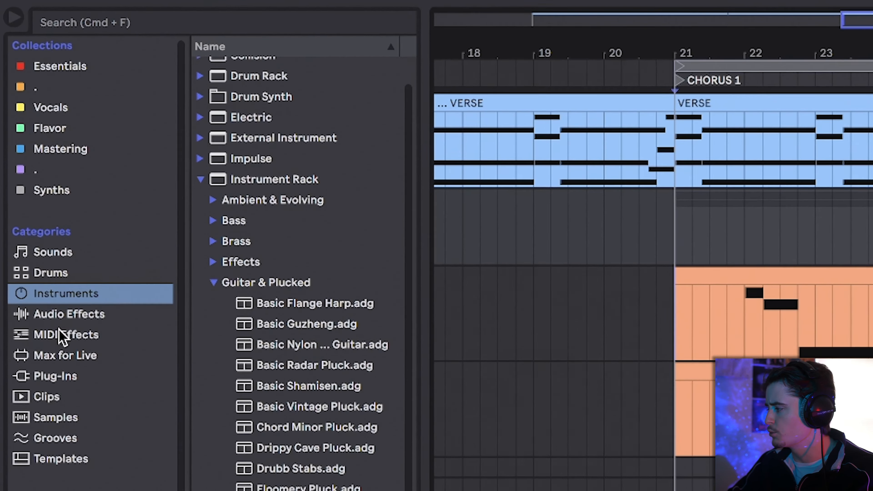
- Search the audio effects for "reverb" and load the Ballad Reverb hall preset onto the MELODY group
click(90, 315)
click(119, 24)
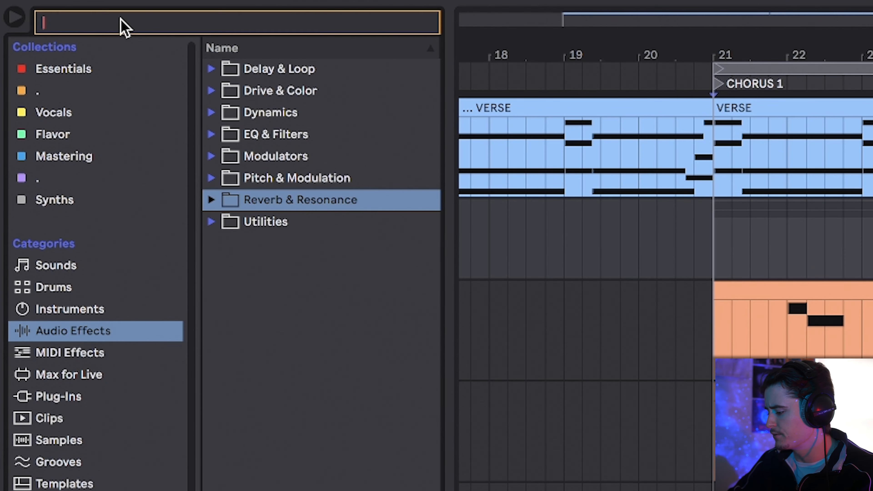
text(reverb)
click(210, 91)
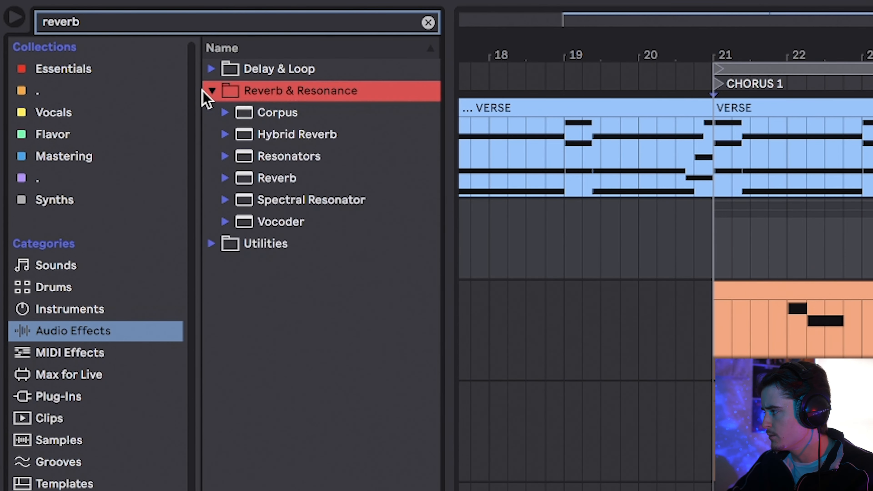
click(352, 221)
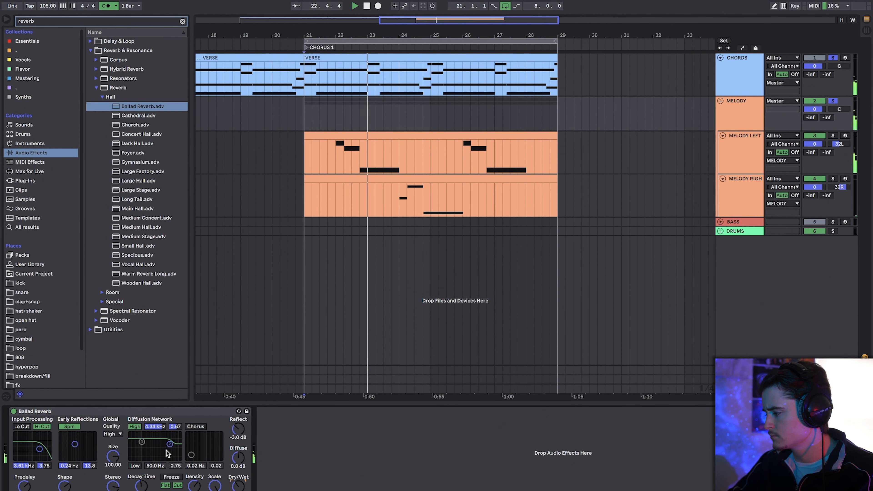
- Reduce the highs around 4.45 kHz by about 7 dB with the EQ Eight on the MELODY RIGHT track
click(733, 204)
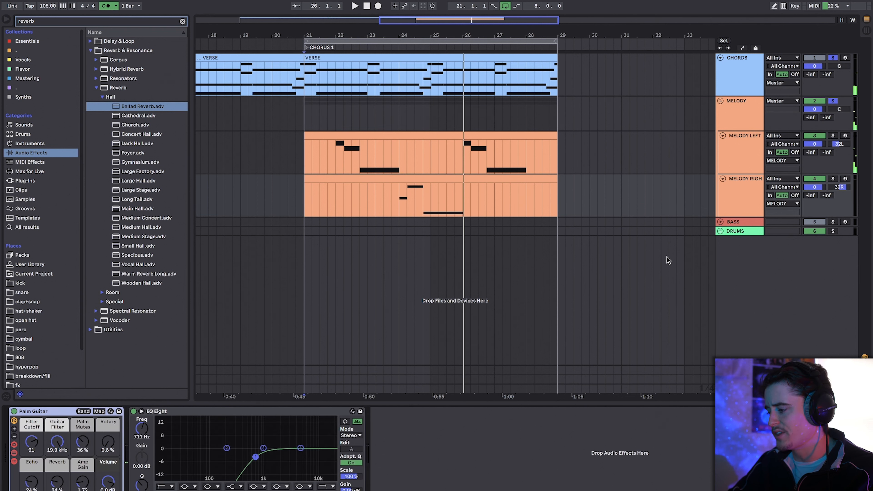
click(744, 197)
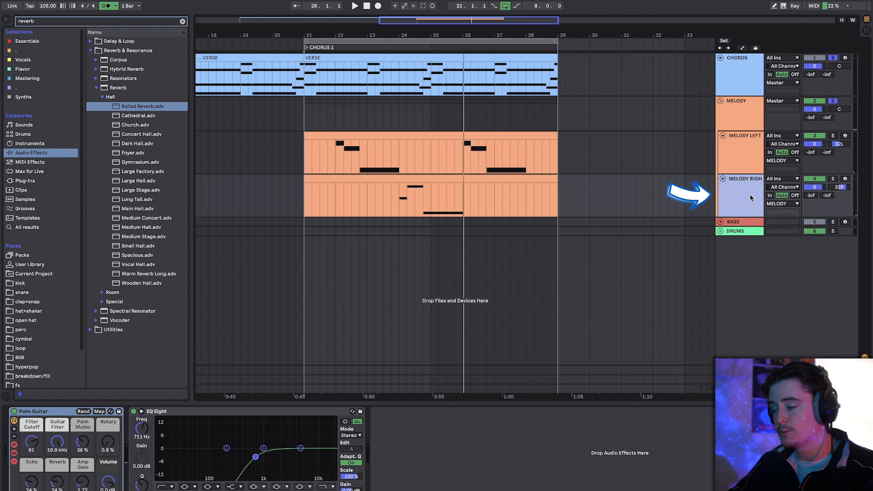
drag(300, 448, 297, 461)
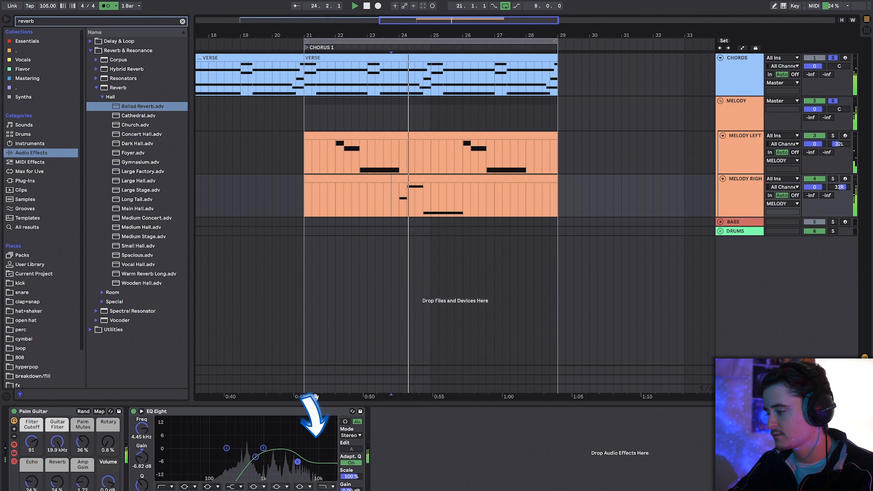
drag(298, 462, 294, 464)
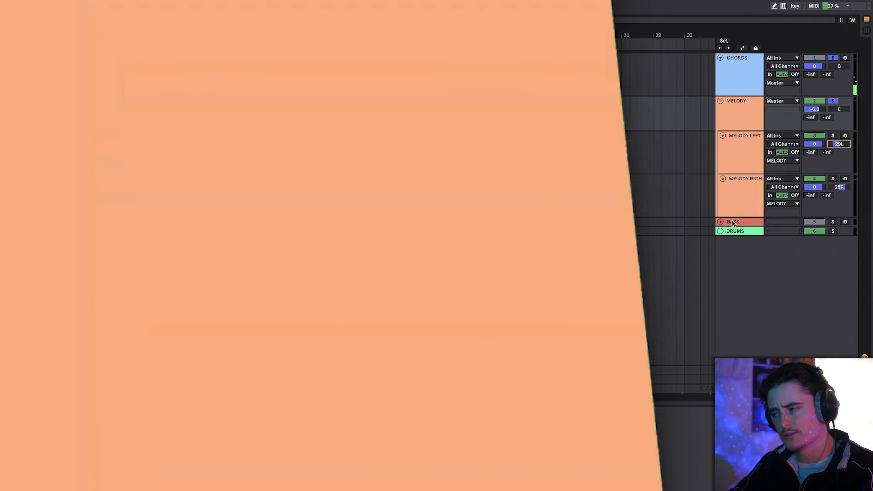
- Unfold the BASS track and copy the chords clip from bar 21 onto it
click(720, 222)
click(743, 241)
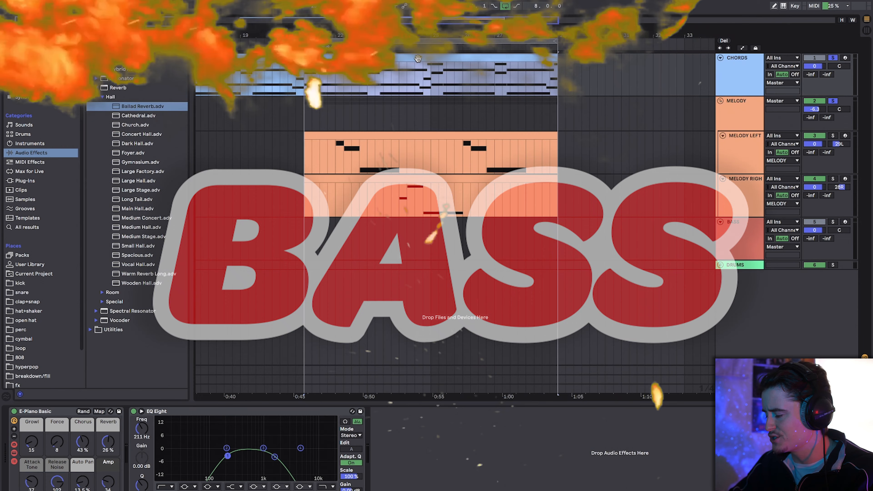
drag(417, 58, 414, 226)
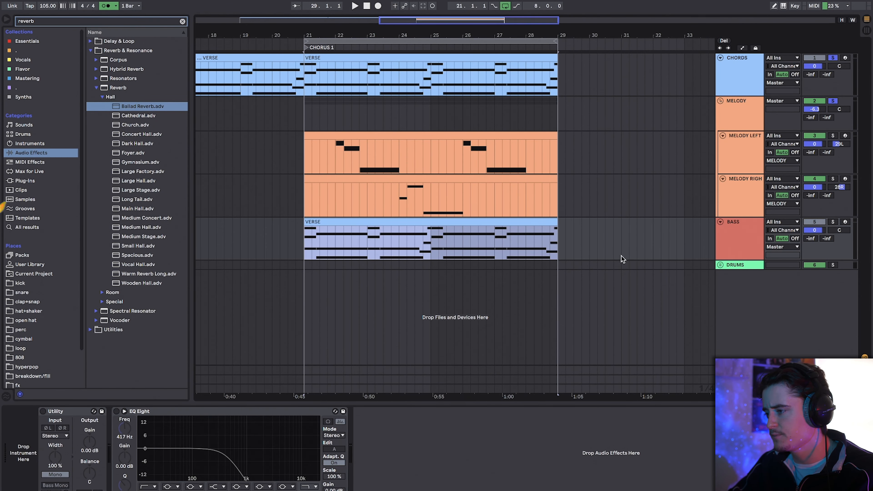
- Preview bass instrument rack presets and load Basic Electric Drive Bass onto the BASS track
click(29, 143)
click(98, 112)
click(136, 190)
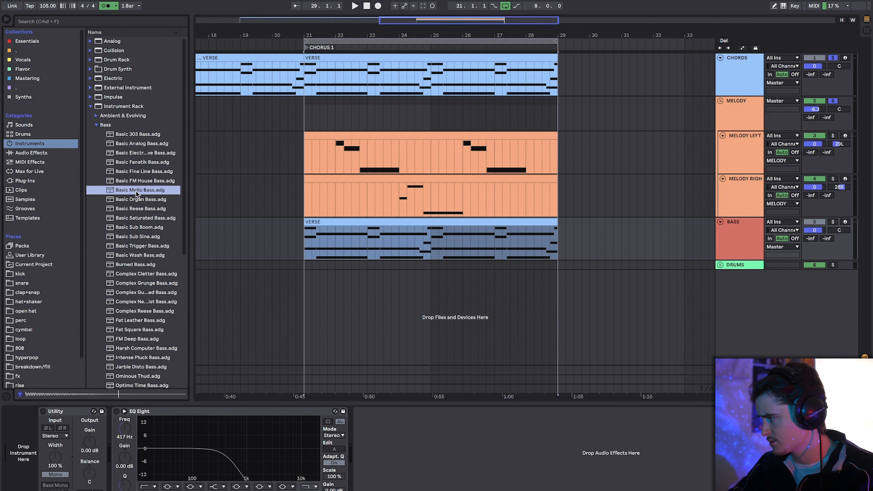
click(136, 216)
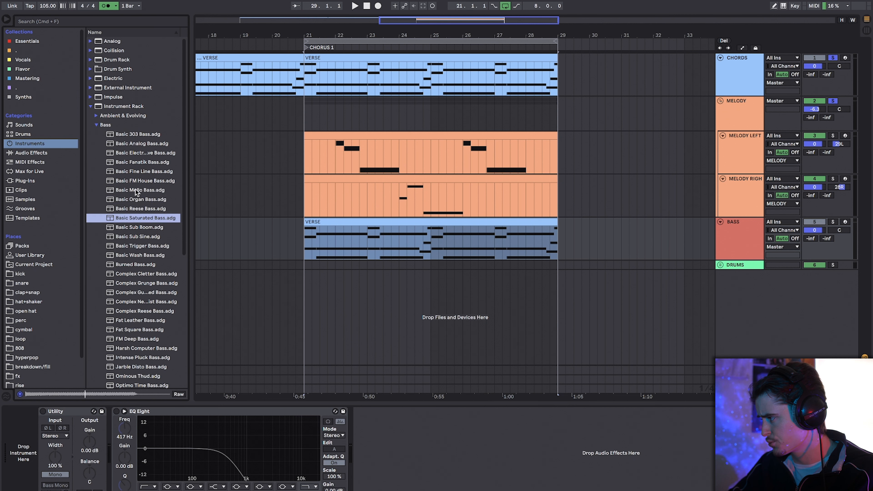
click(138, 155)
double_click(135, 152)
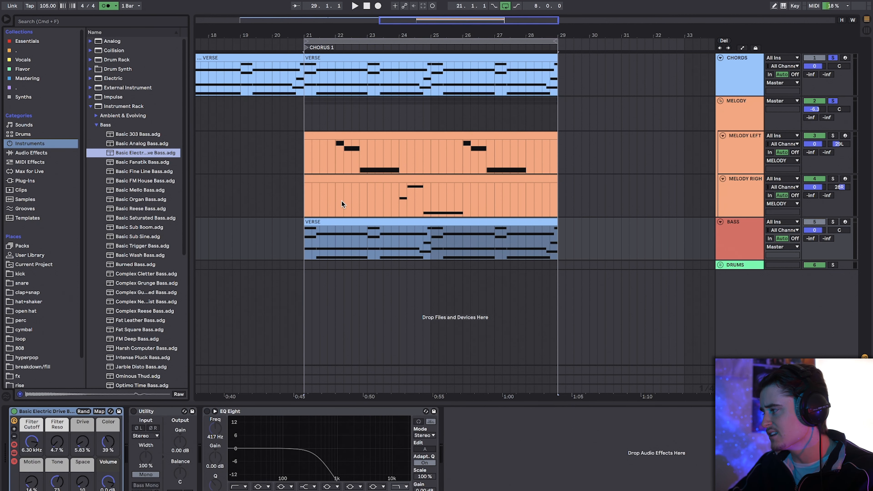
- Recolor the copied bass clip to match the BASS track's red and solo that track for a listen
click(472, 222)
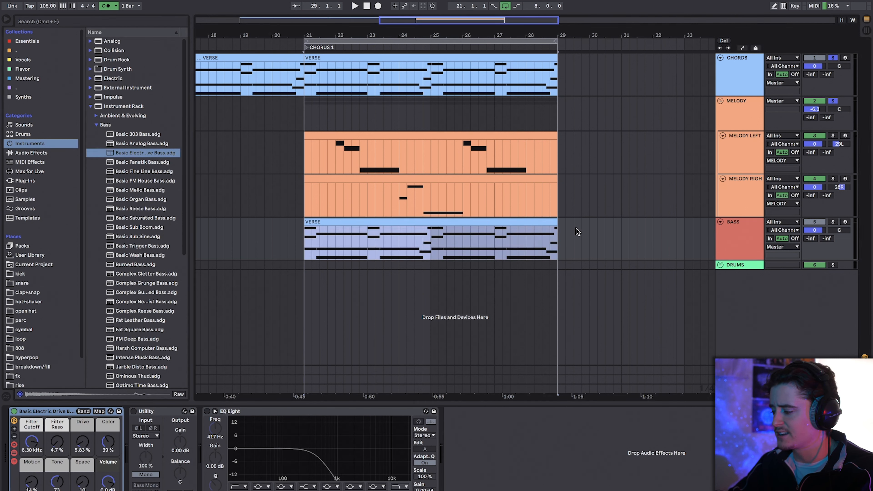
click(832, 223)
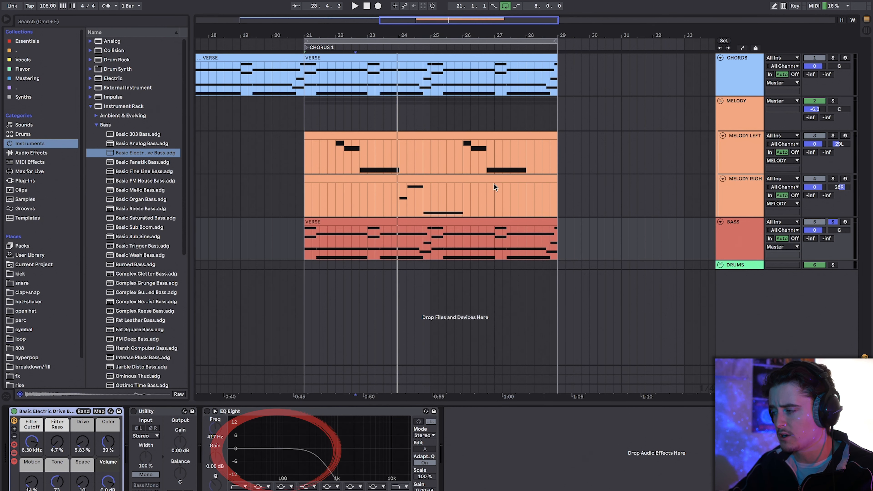
click(519, 225)
key(space)
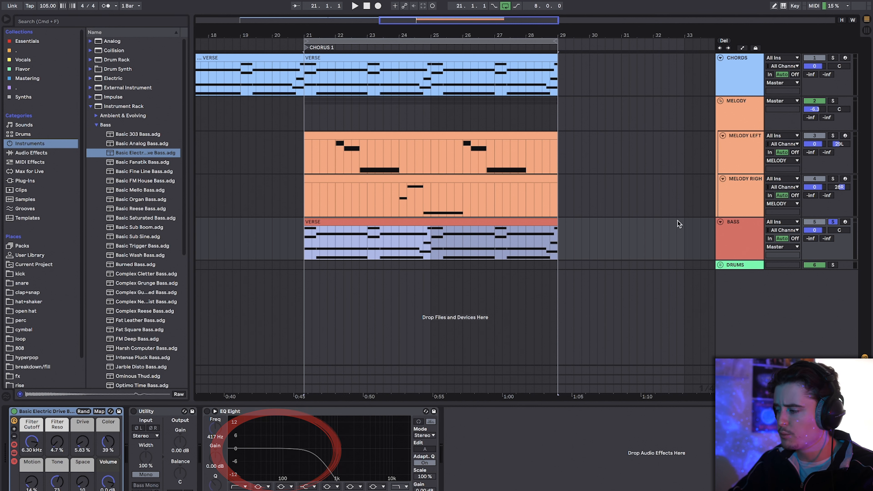
- Play the soloed BASS track, open its clip for note editing, and select the lowest notes of its first two chords
click(745, 230)
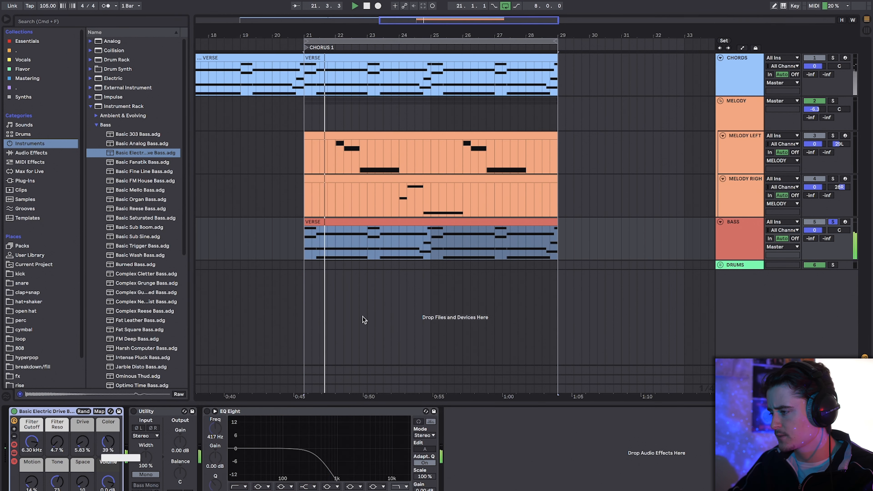
key(space)
double_click(459, 222)
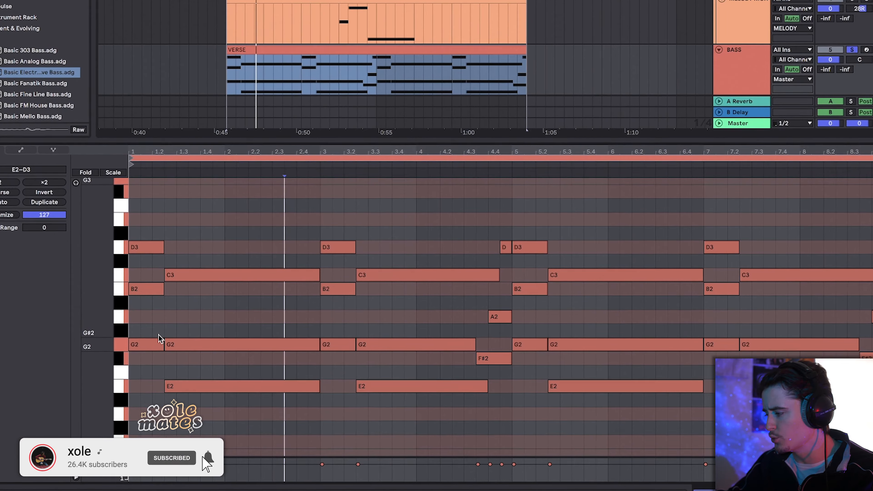
click(165, 352)
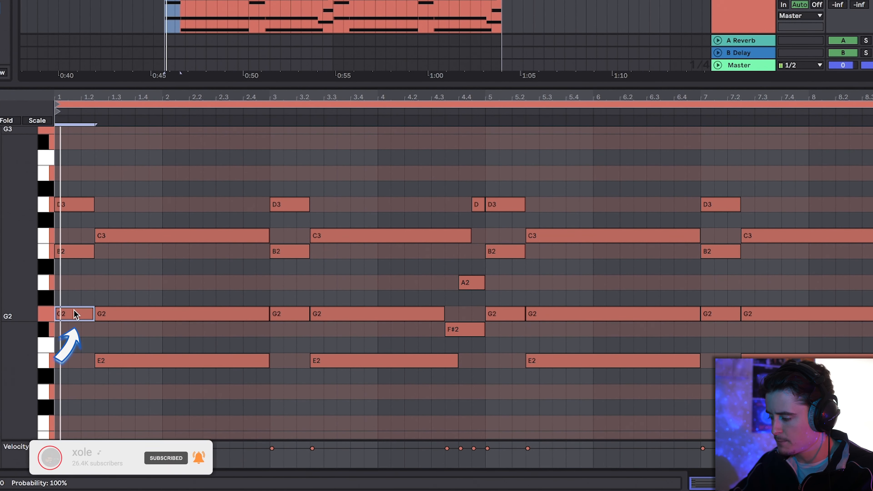
click(120, 364)
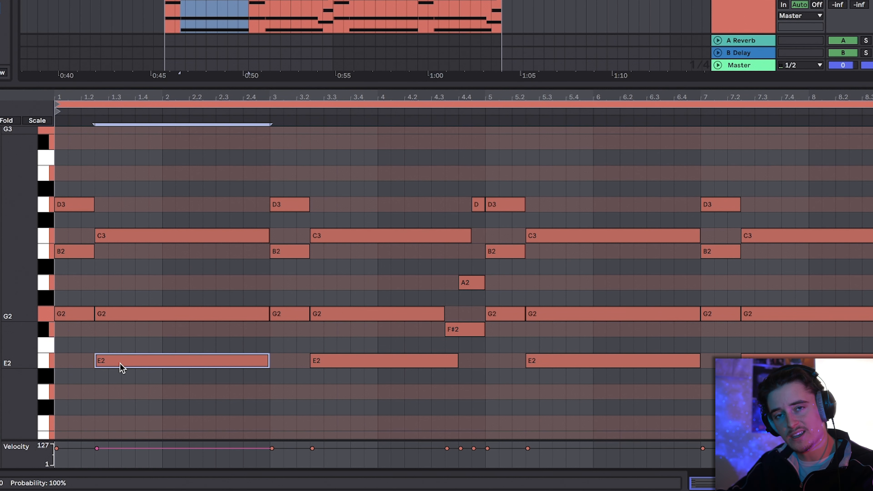
- Raise the E2 and G2 notes of the second chord in the bass clip by one octave
drag(117, 386, 143, 301)
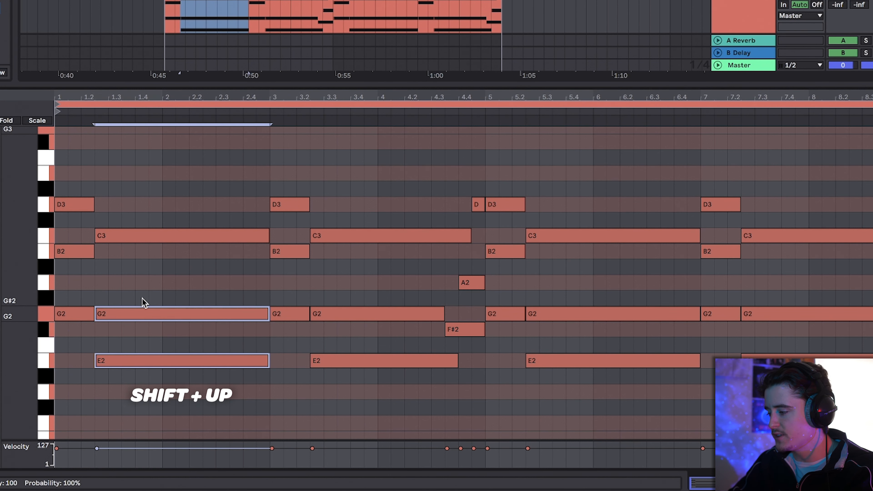
key(shift+Up)
click(160, 245)
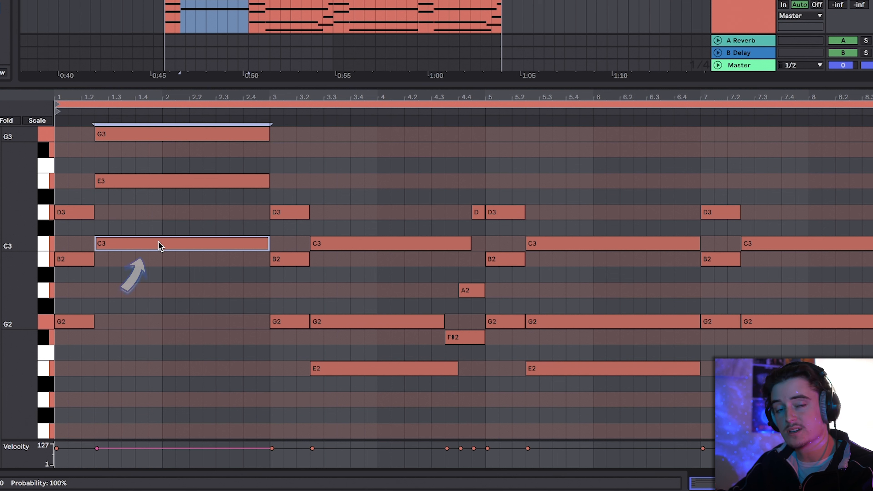
- Deactivate the upper notes of the first two bass chords: E3 and G3 in the second, B2 and D3 in the first
drag(126, 229, 137, 141)
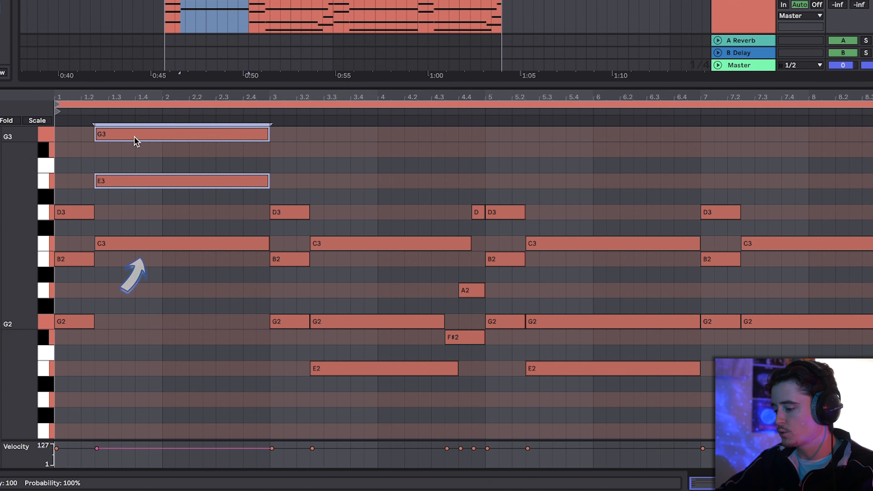
drag(68, 275, 66, 202)
key(0)
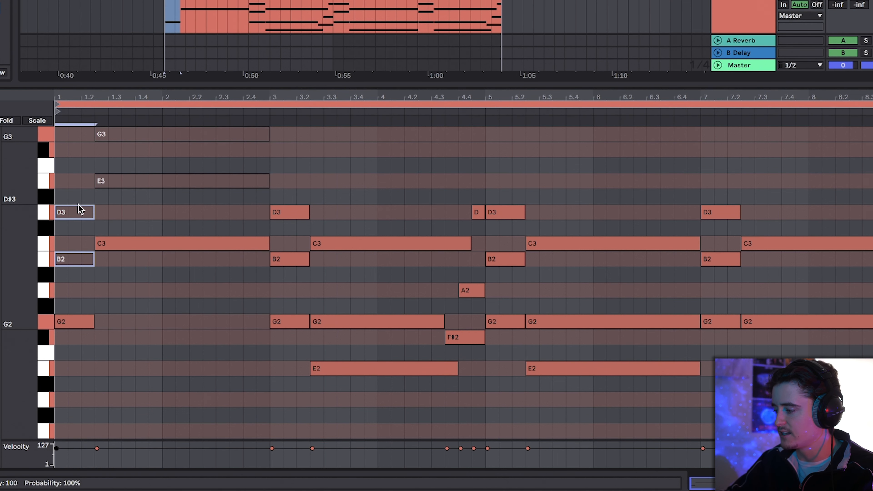
- Play the bass clip and lower the second chord's C3 root note by one octave
key(space)
drag(135, 264, 141, 234)
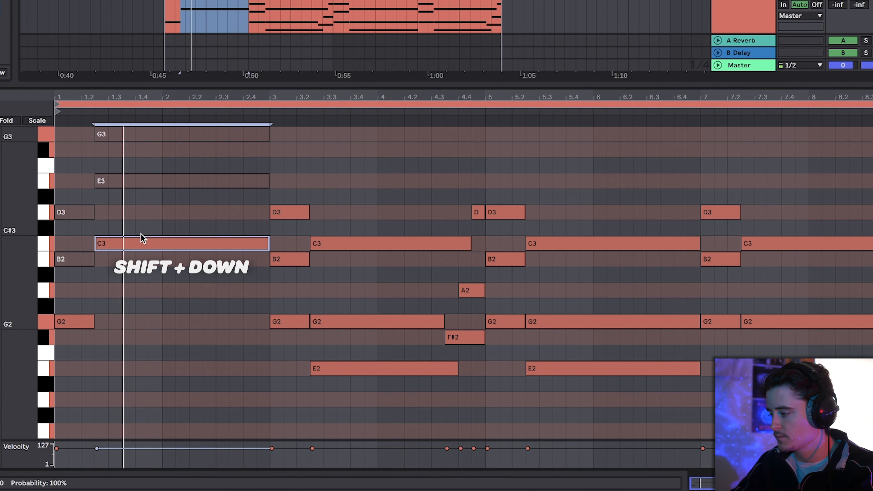
key(shift+Down)
scroll(142, 289, down, 3)
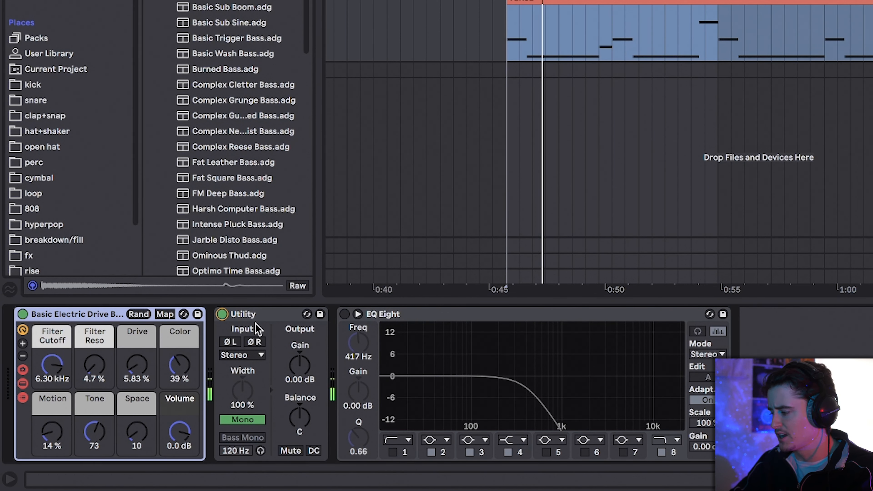
- Compare the bass with the mono Utility off and on, and enable EQ Eight with its high cut moved to about 742 Hz
click(223, 314)
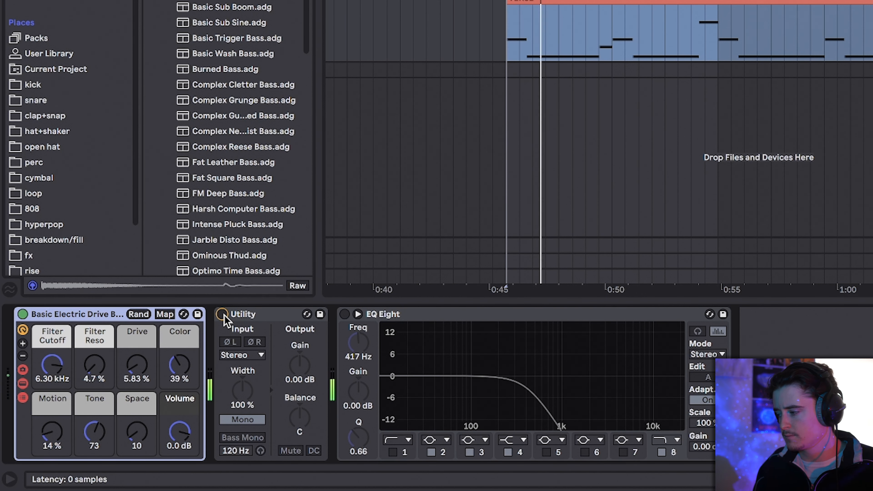
click(223, 314)
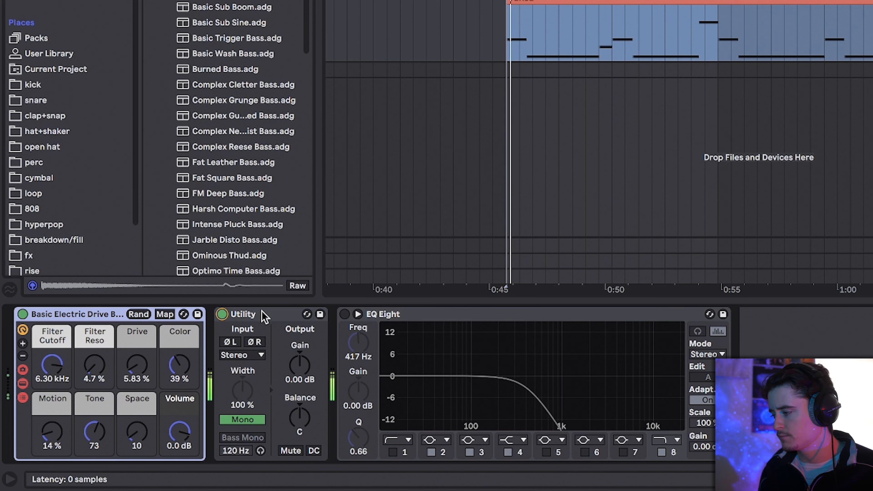
click(344, 314)
drag(528, 389, 550, 389)
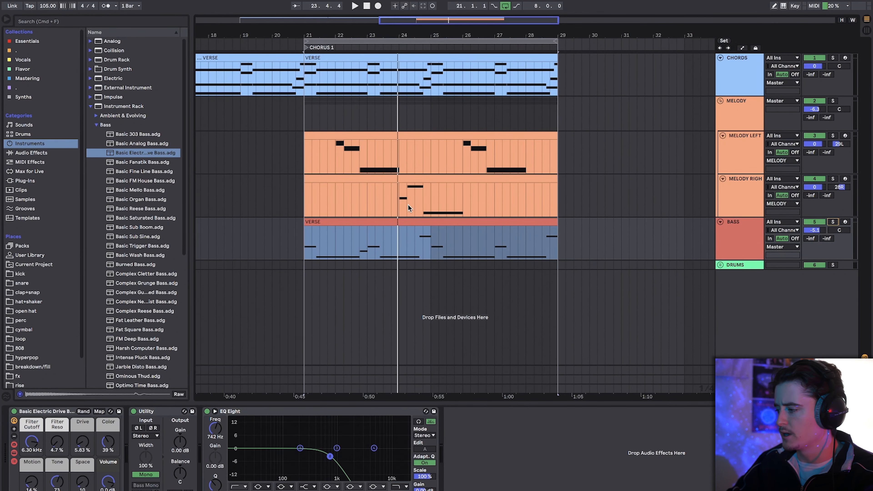
key(space)
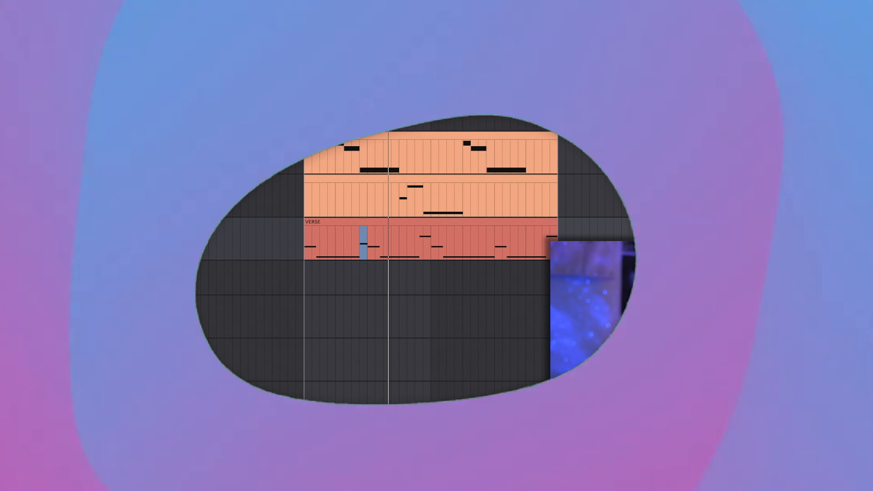
scroll(455, 258, left, 3)
scroll(455, 258, down, 2)
scroll(455, 258, right, 4)
scroll(455, 258, right, 4)
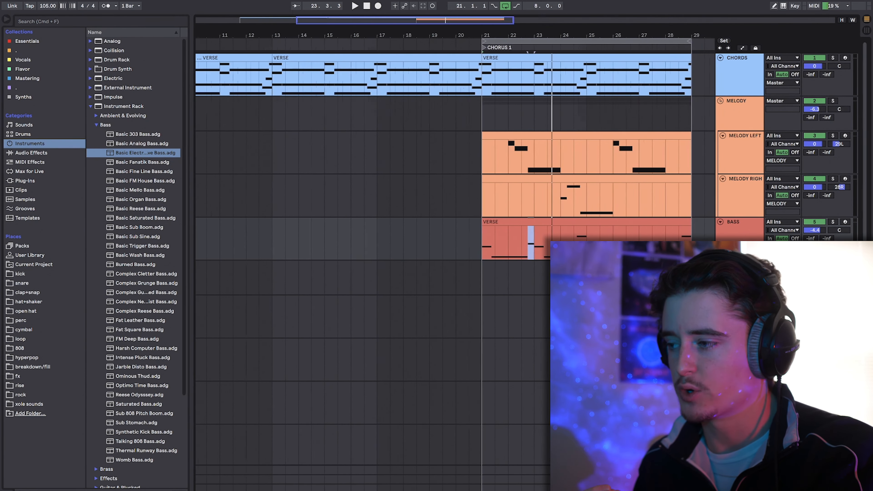
key(space)
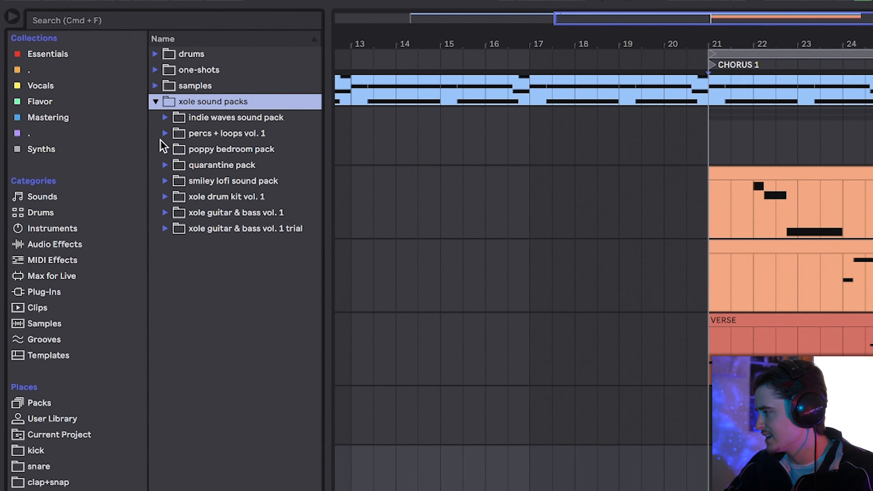
- Expand the Kicks folder of xole drum kit vol. 1 and audition its kick samples
click(164, 195)
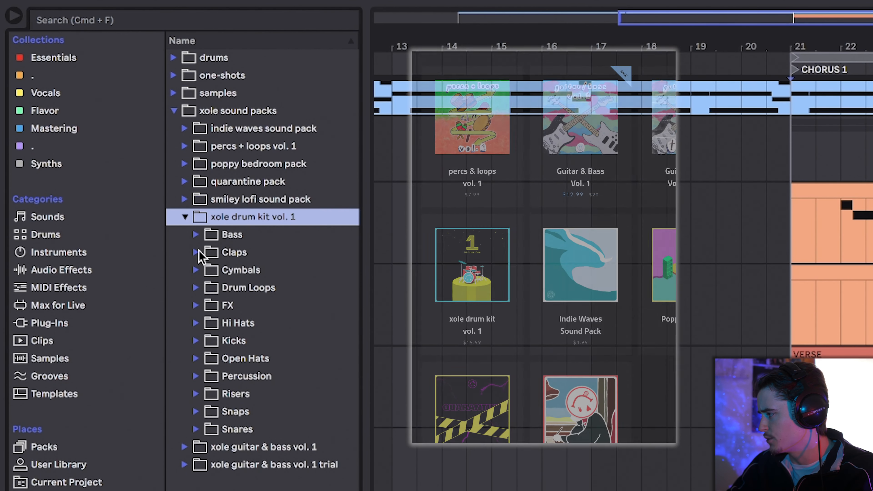
click(206, 340)
click(238, 359)
click(242, 376)
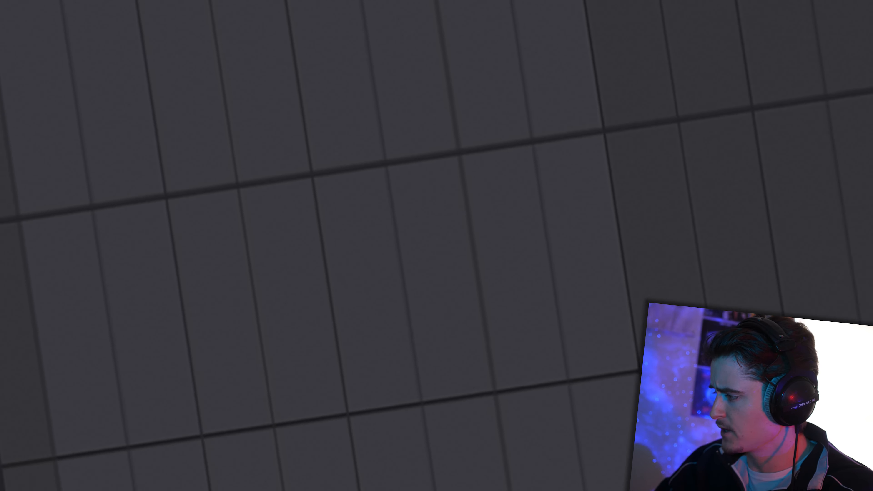
- Try to place xole_angry_kick.wav on the KICK MIDI track at bar 21, cancel the audio-to-MIDI conversion, and insert an audio track for the kick
drag(40, 187, 412, 276)
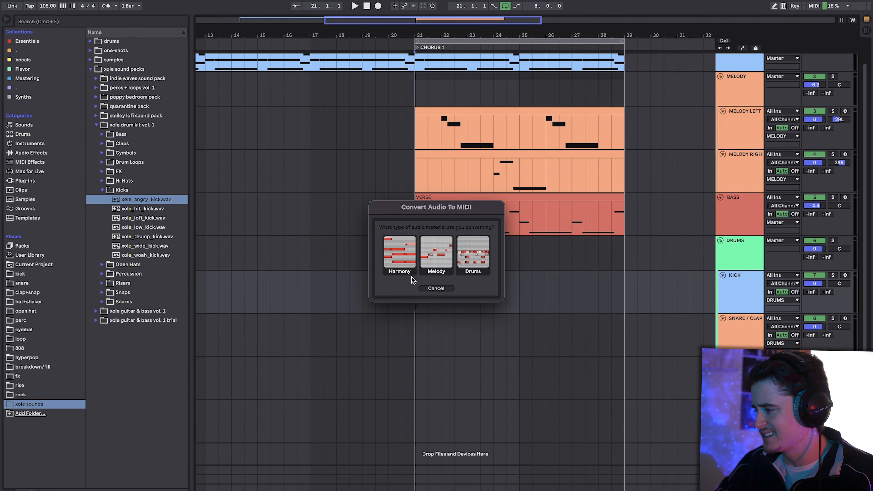
click(430, 291)
right_click(736, 298)
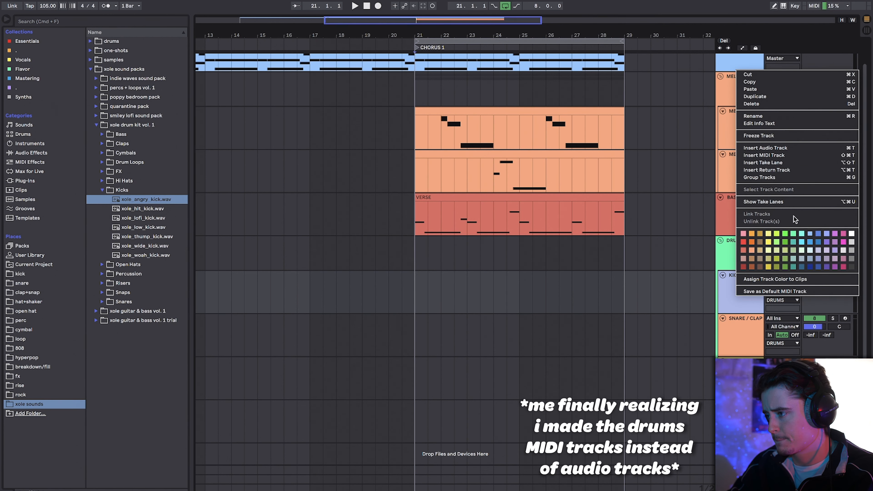
click(765, 148)
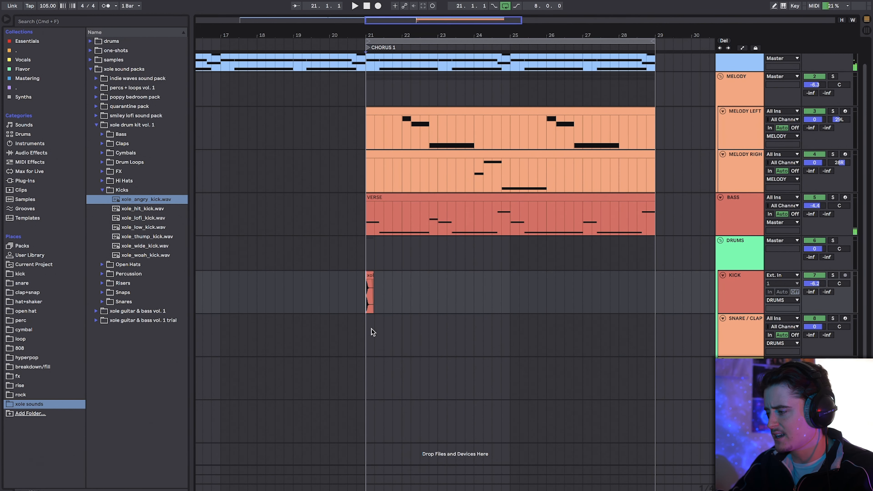
click(366, 333)
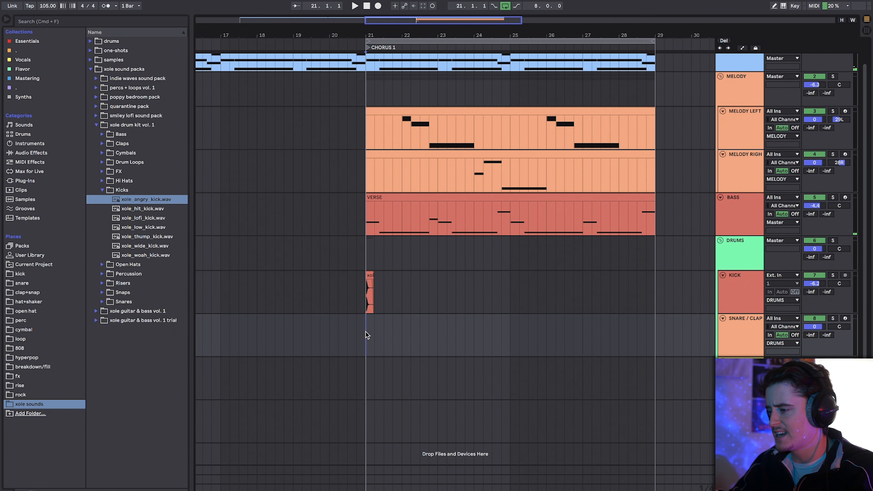
drag(367, 335, 671, 334)
scroll(671, 335, down, 4)
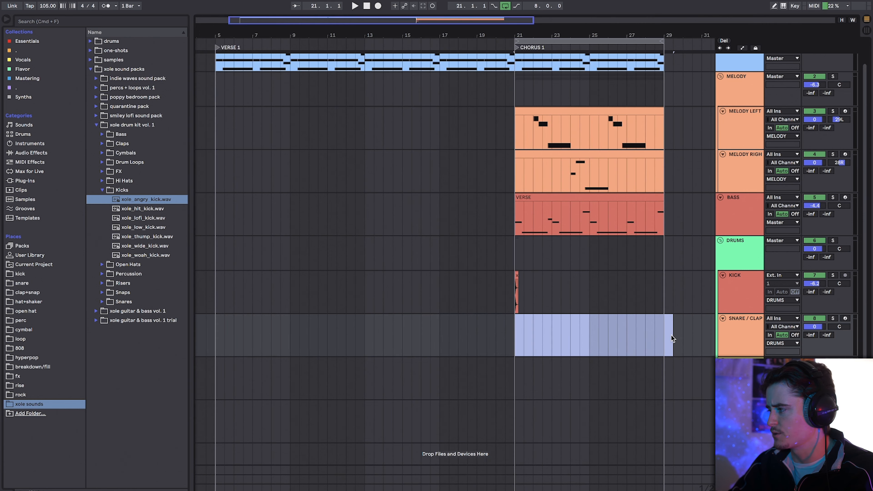
click(318, 335)
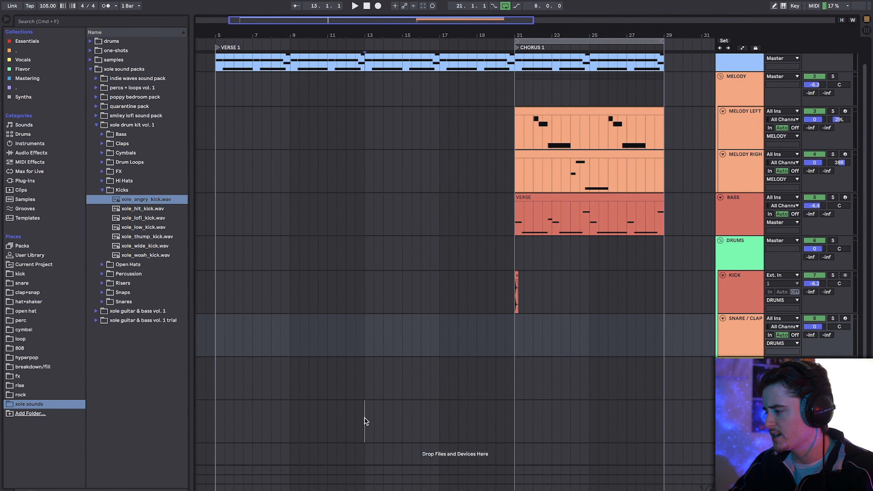
- Select bars 13 to 21 on the PERC track and insert a new audio track below the drum tracks
drag(365, 422, 515, 419)
right_click(728, 454)
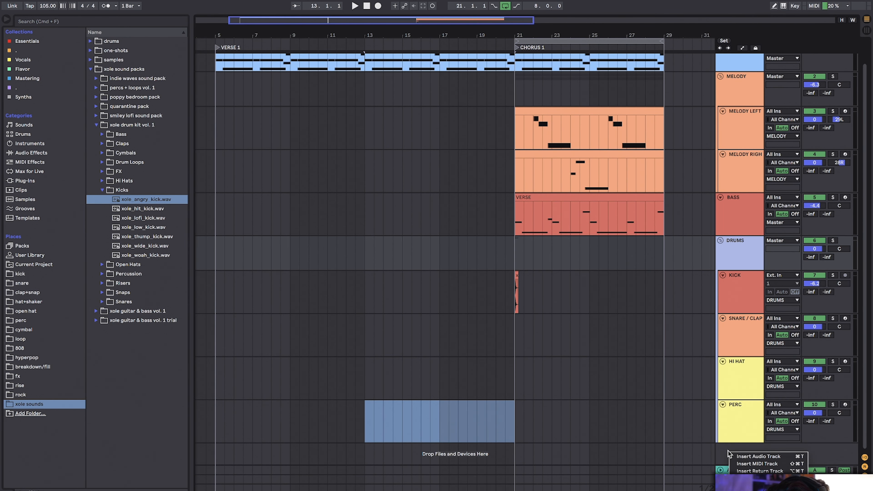
click(753, 457)
drag(737, 405, 724, 399)
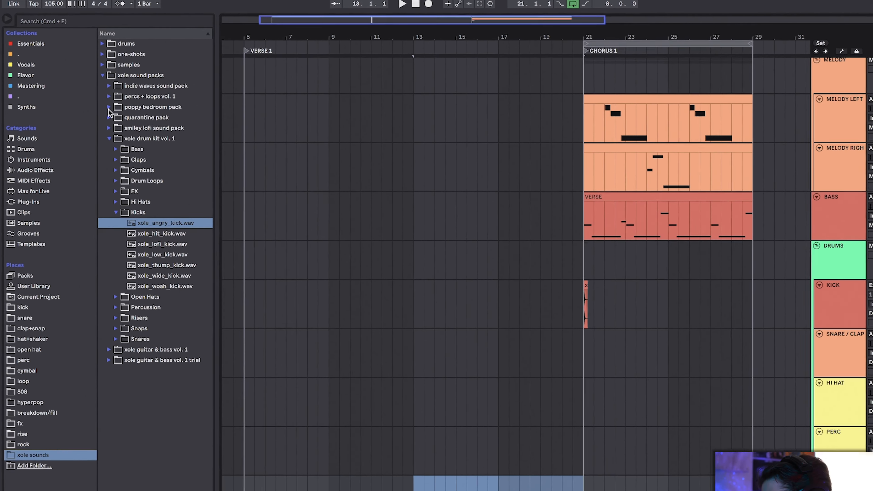
- Open the loops folder of percs + loops vol. 1 and audition the dime loop (127), the jagged loop (96) and the chapel shake (128)
click(96, 88)
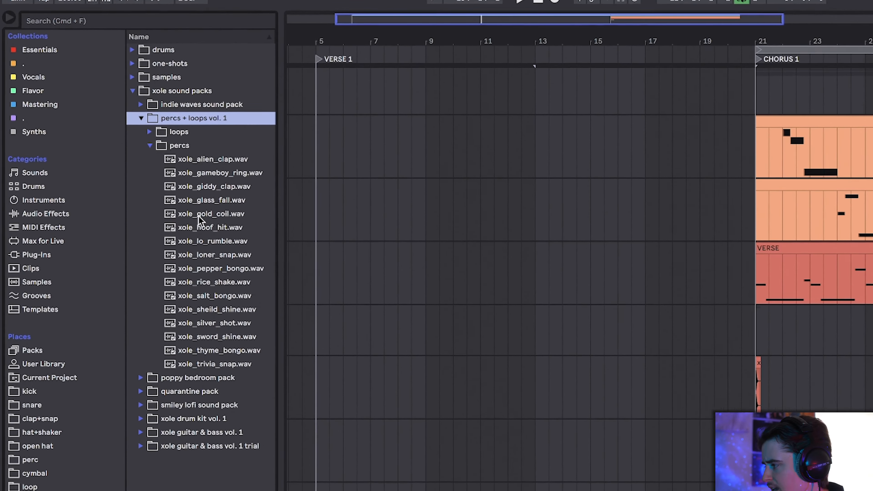
click(165, 142)
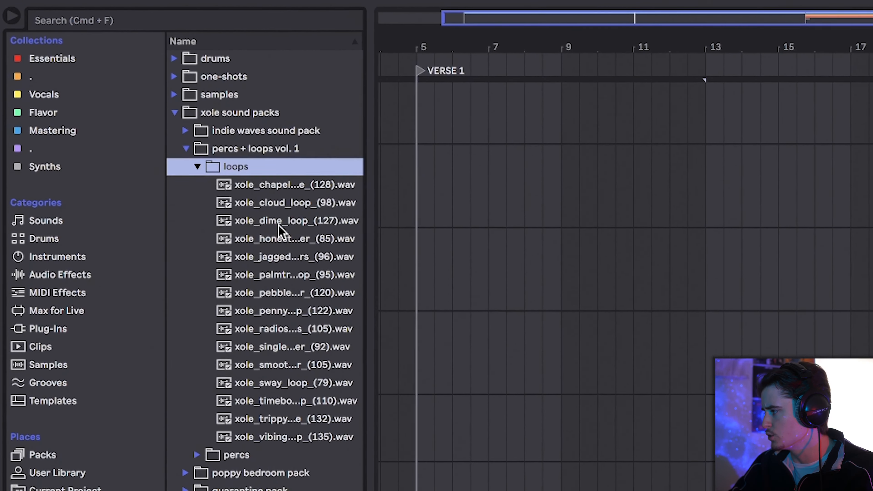
click(287, 222)
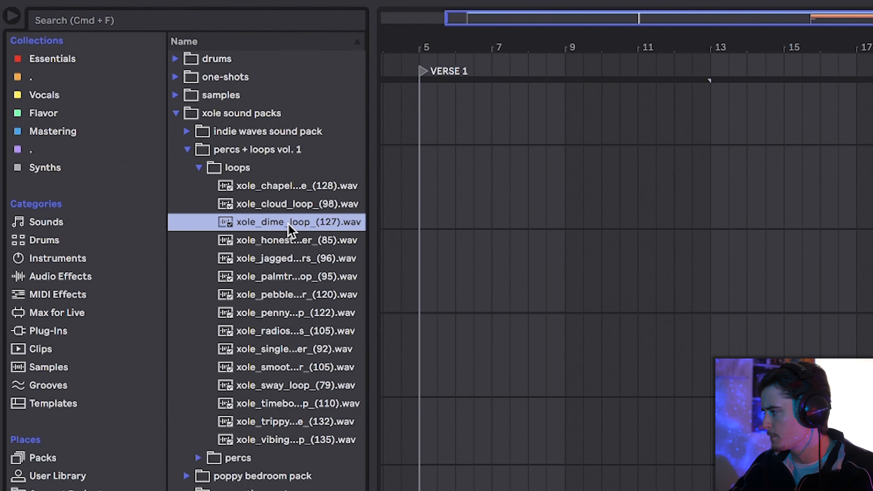
click(284, 257)
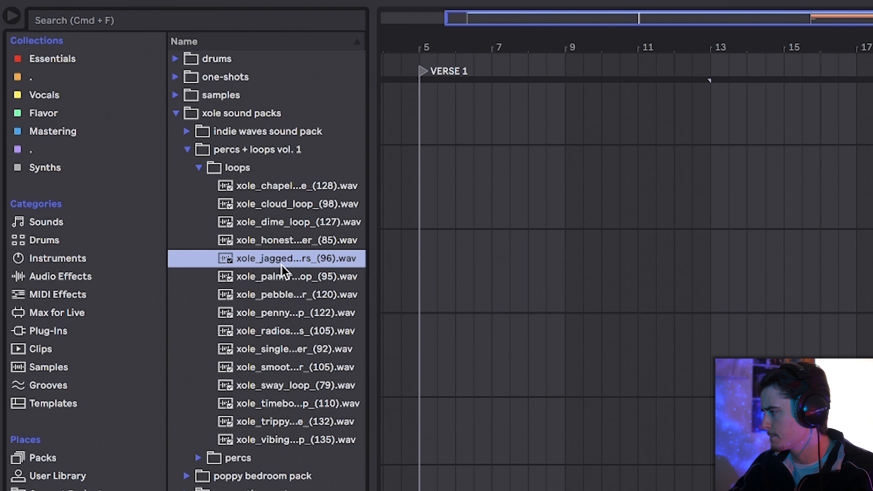
click(273, 186)
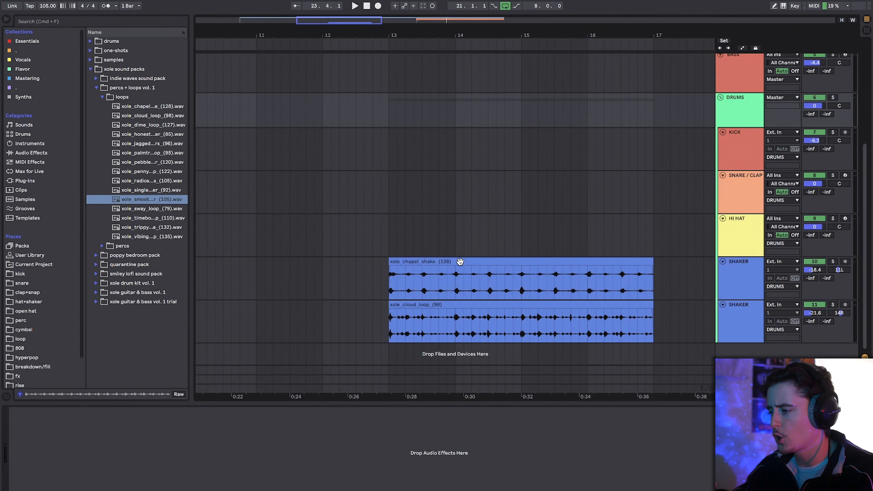
- Select the xole_chapel_shake (128) and xole_cloud_loop (98) clips on the SHAKER tracks at bar 13 and examine their placement
click(460, 261)
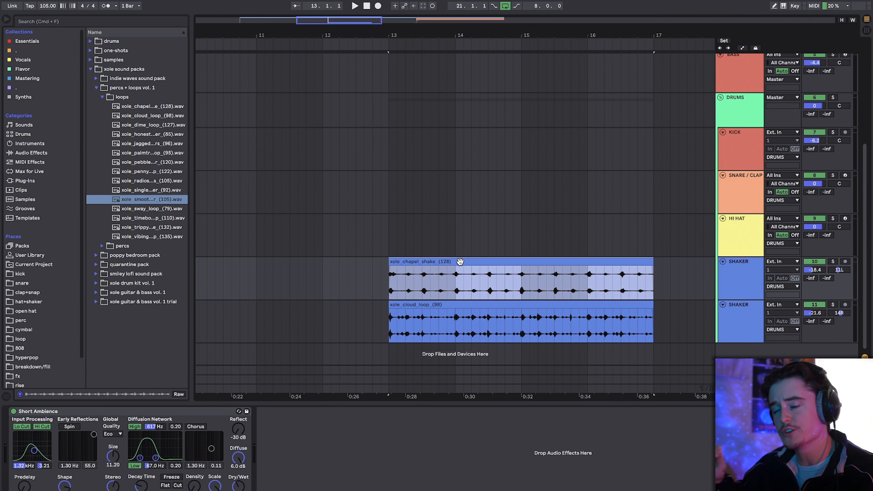
scroll(460, 262, down, 1)
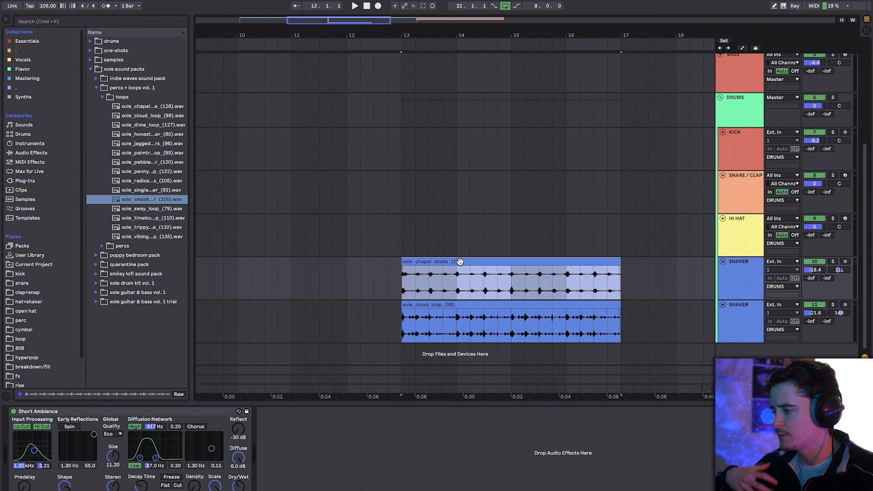
scroll(460, 262, right, 5)
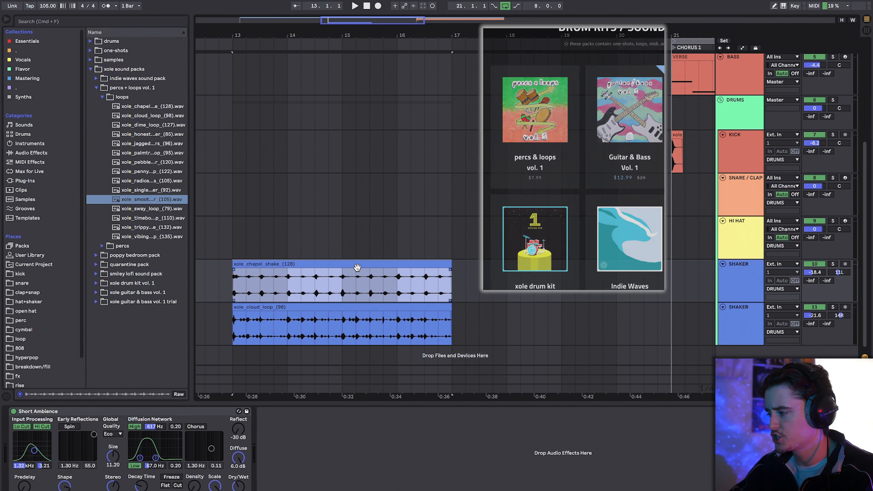
click(340, 308)
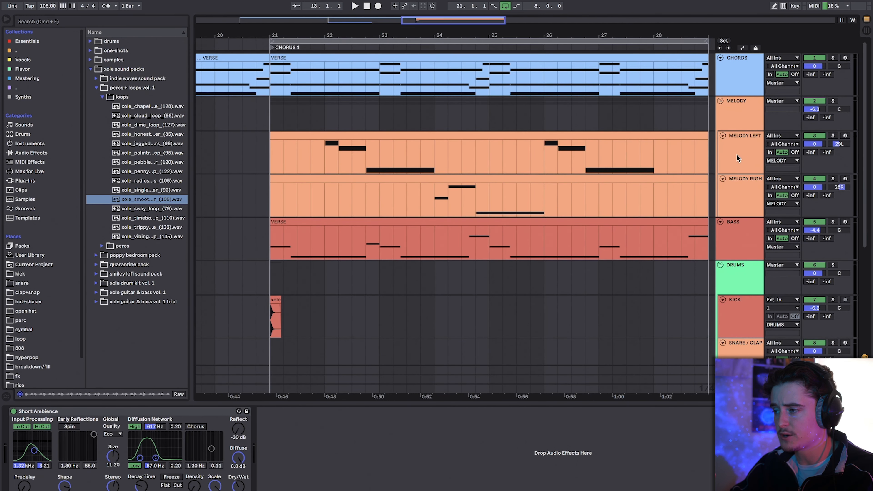
- Solo both SHAKER tracks, play their loops from bar 13, and examine the Short Ambience reverb
click(811, 147)
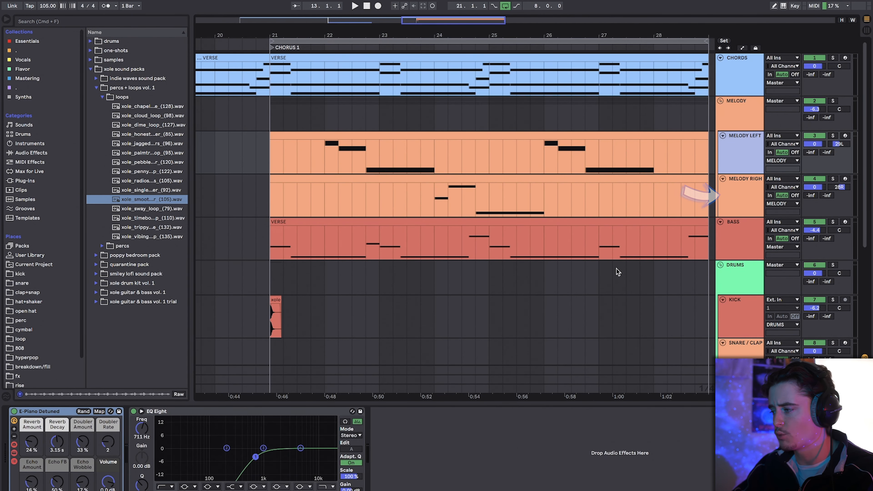
scroll(618, 272, down, 5)
scroll(618, 272, left, 12)
click(745, 292)
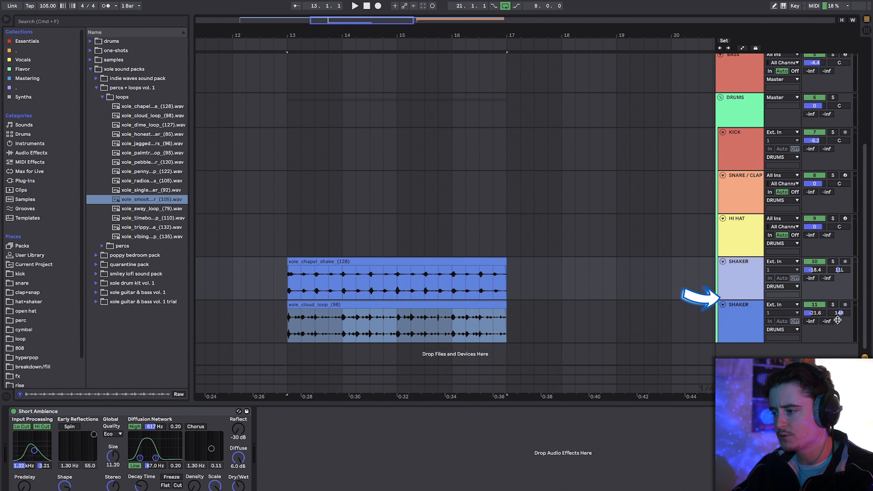
click(833, 262)
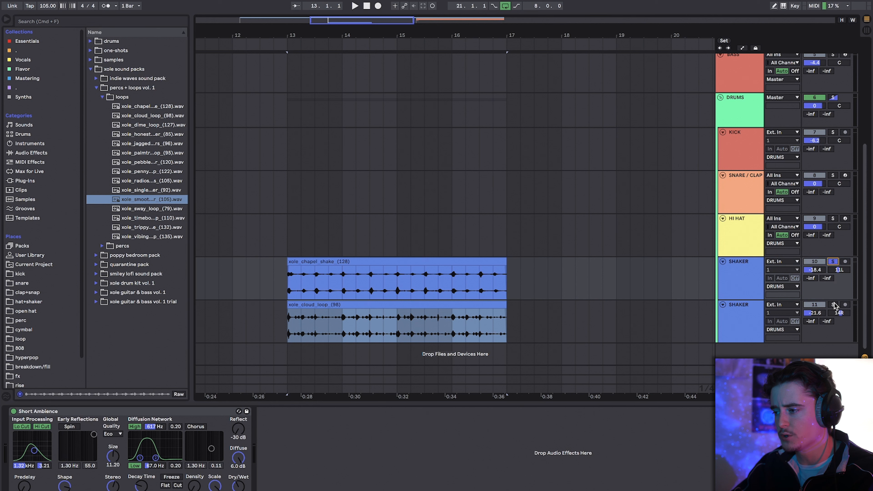
key(space)
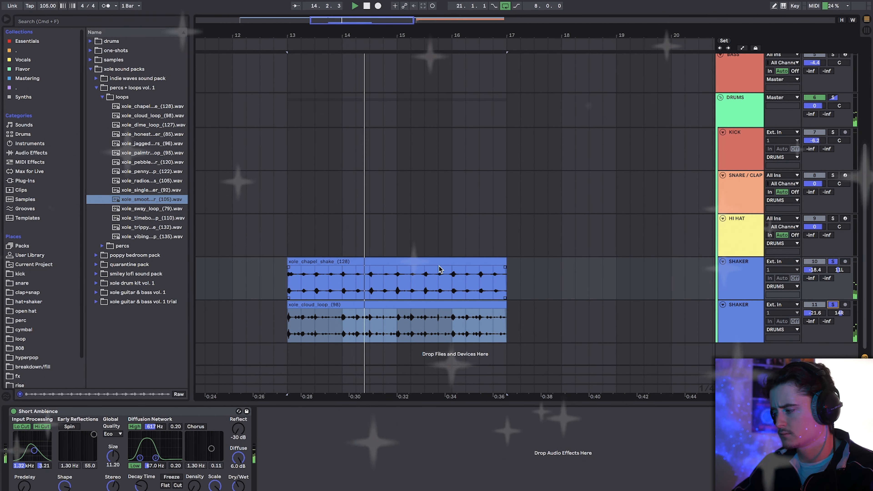
key(space)
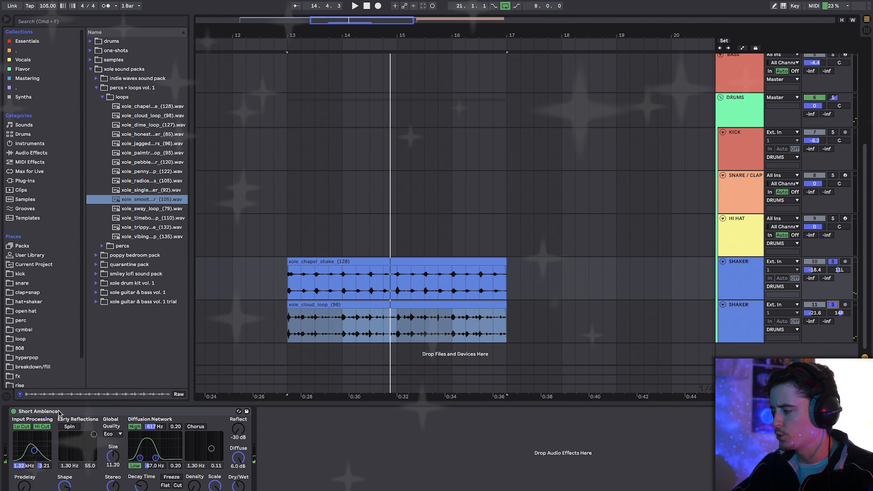
click(111, 411)
- Duplicate the xole_chapel_shake (128) and xole_cloud_loop (98) clips along the SHAKER tracks through the chorus up to bar 29
click(479, 306)
shift+click(445, 262)
scroll(445, 263, down, 5)
scroll(446, 265, right, 2)
key(ctrl+d)
key(ctrl+d)
key(ctrl+d)
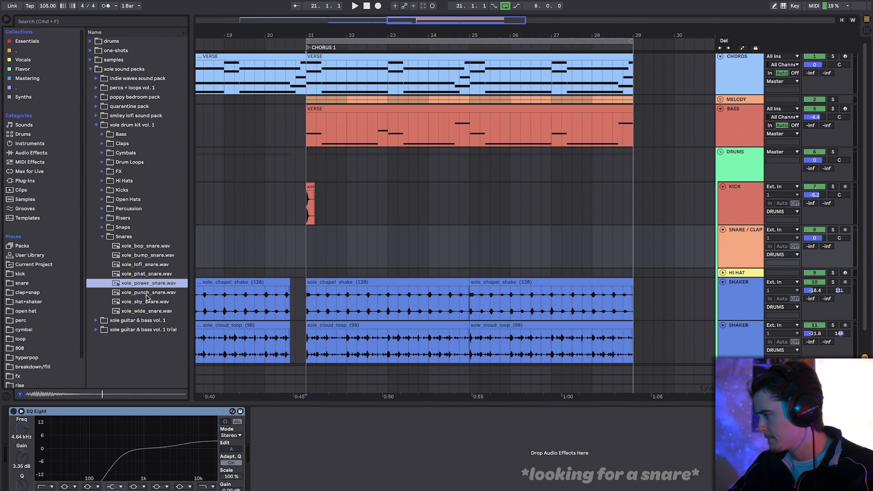
- Audition the punch, shy and wide snare samples in the Snares folder of xole drum kit vol. 1
click(149, 292)
click(147, 302)
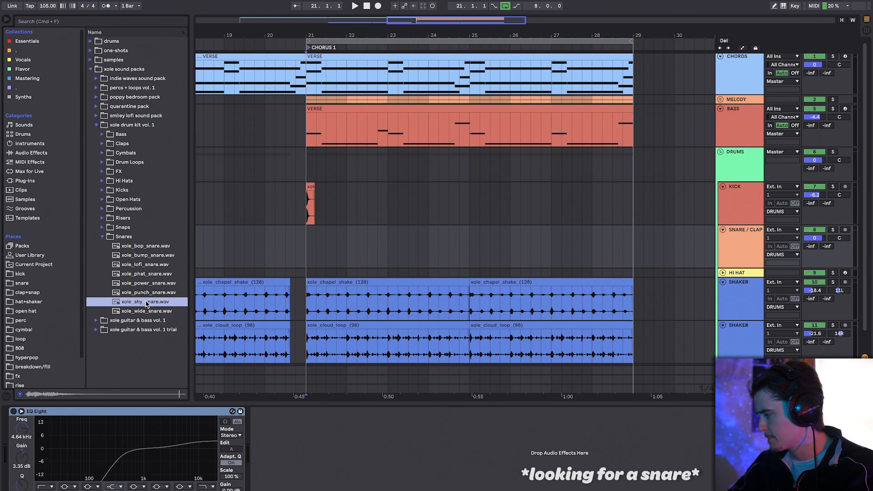
click(146, 320)
click(144, 311)
click(143, 302)
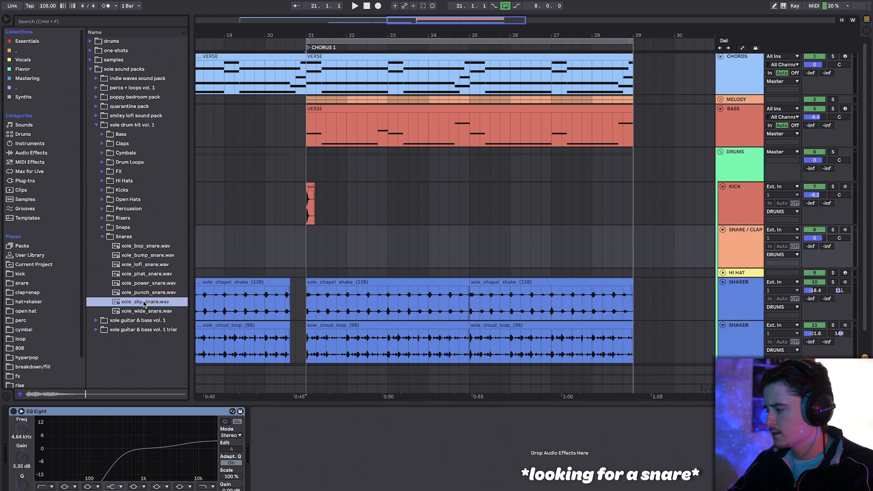
- Place xole_shy_snare.wav on the SNARE / CLAP track at 21.3 and play it with the chorus
scroll(315, 221, up, 5)
drag(138, 306, 339, 245)
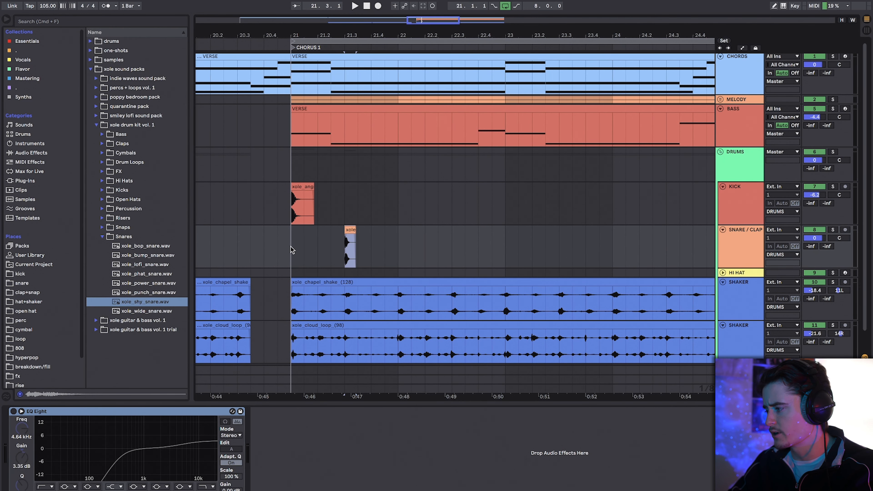
scroll(292, 250, down, 2)
key(space)
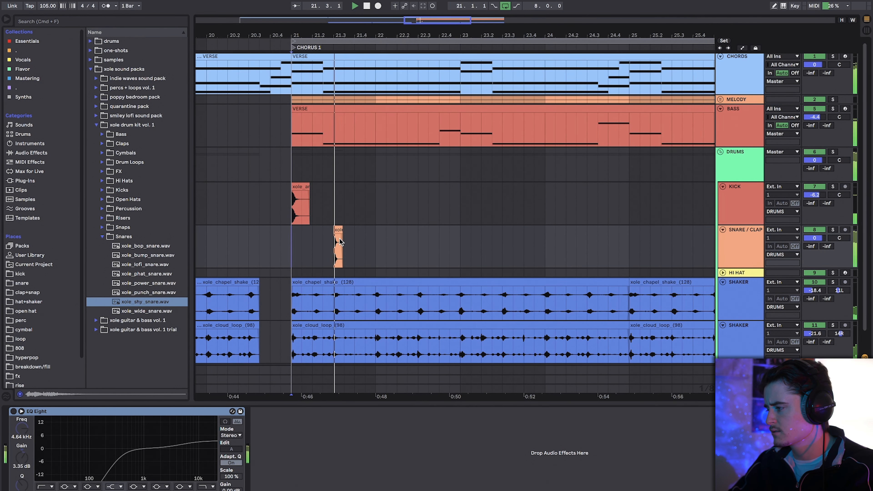
scroll(336, 237, up, 4)
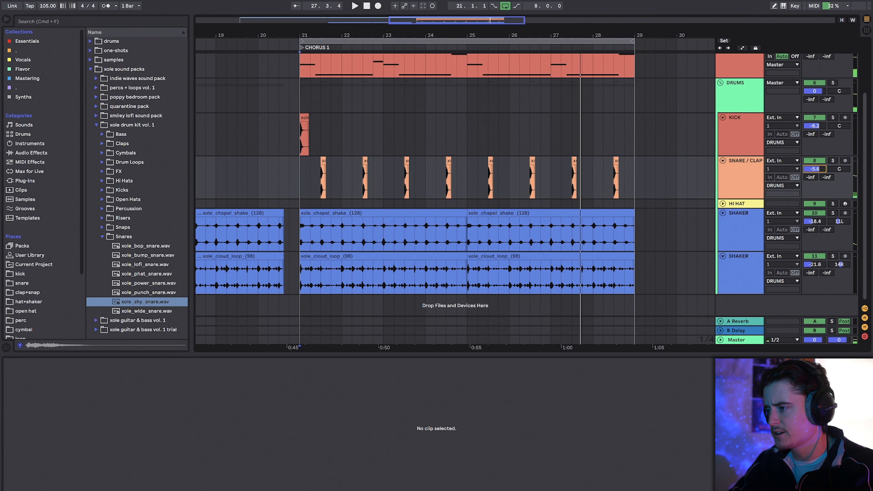
- Duplicate the SNARE / CLAP track and delete all snare clips from the copy
key(ctrl+d)
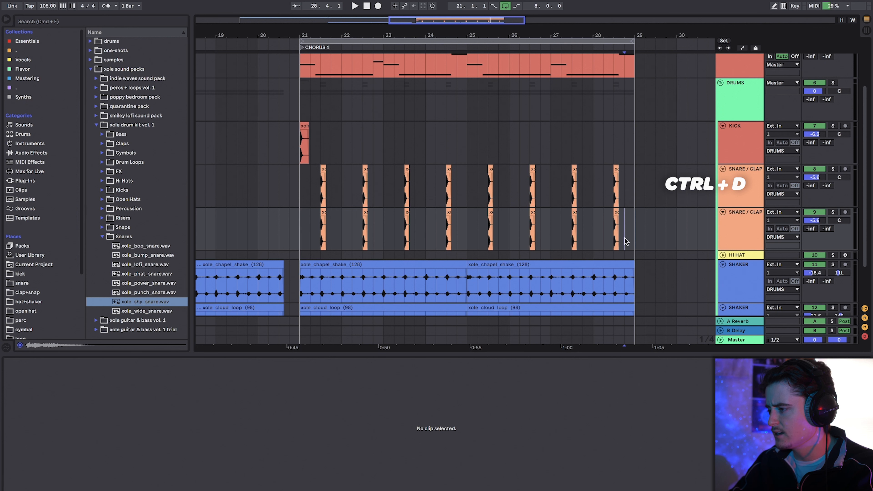
shift+click(303, 224)
key(Delete)
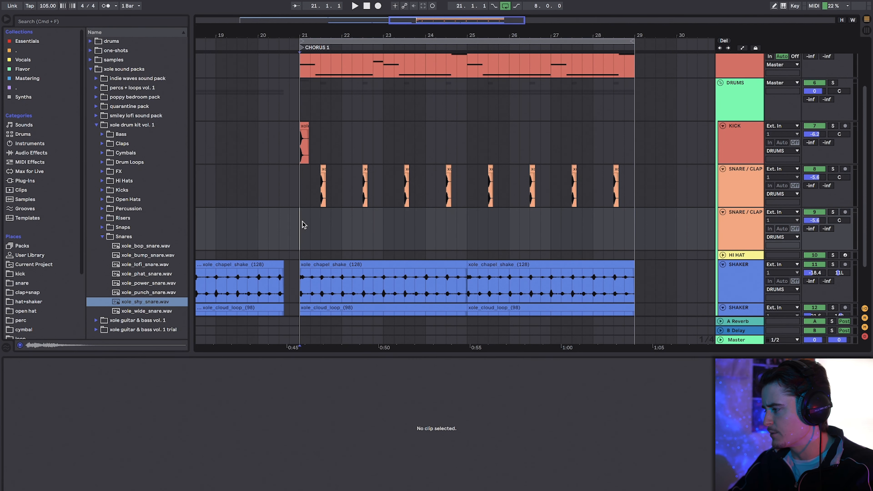
- Place xole_baseball clap.wav on the second SNARE / CLAP track at 21.3 and shorten it with a fade-out
click(102, 144)
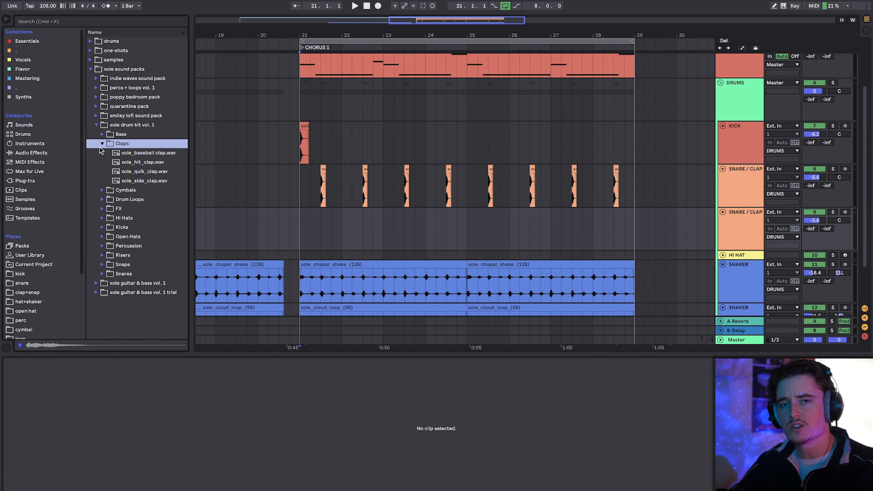
drag(141, 155, 316, 230)
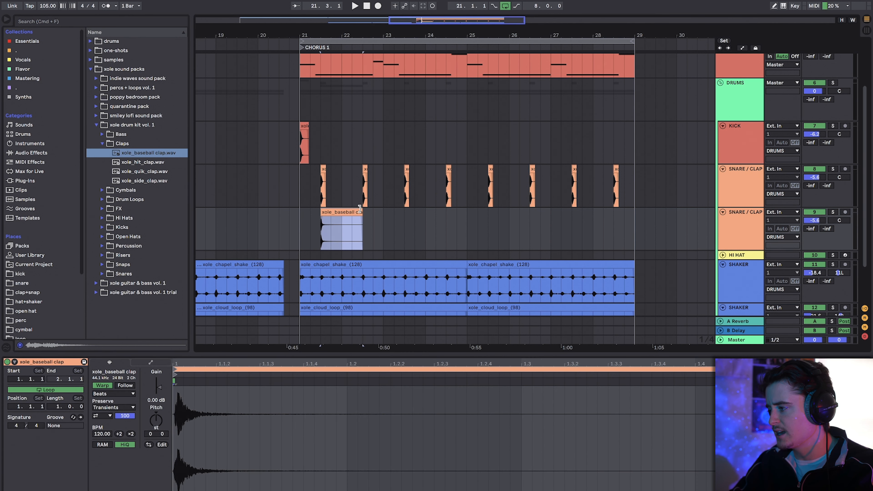
drag(359, 209, 353, 209)
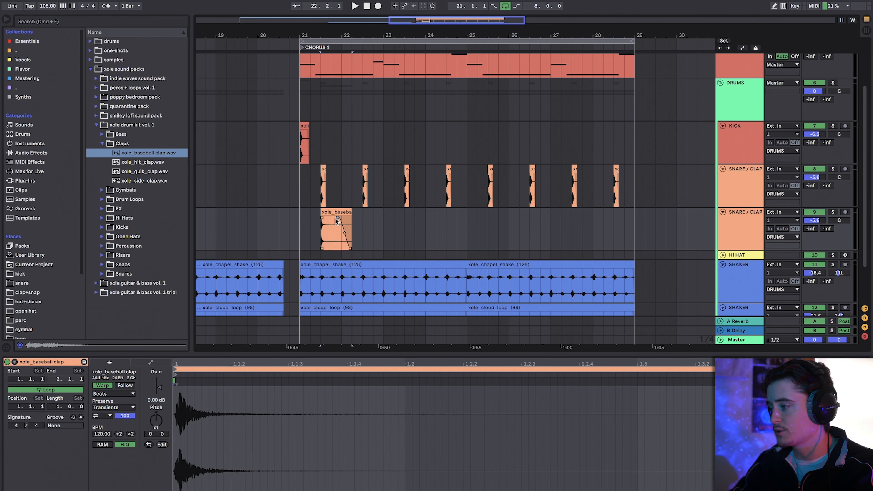
- Copy the baseball clap clip, paste it under each remaining snare hit from 22.3 to 28.3, and play the result
click(350, 223)
key(ctrl+c)
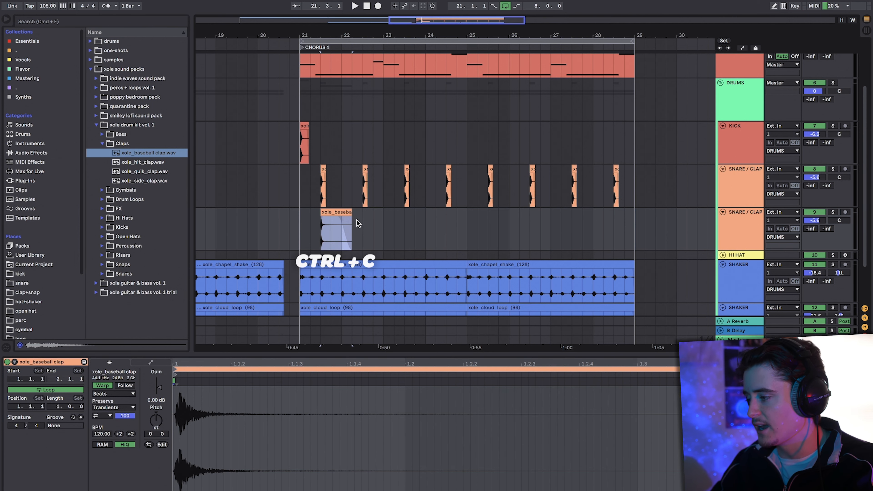
click(363, 224)
key(ctrl+v)
click(407, 227)
key(ctrl+v)
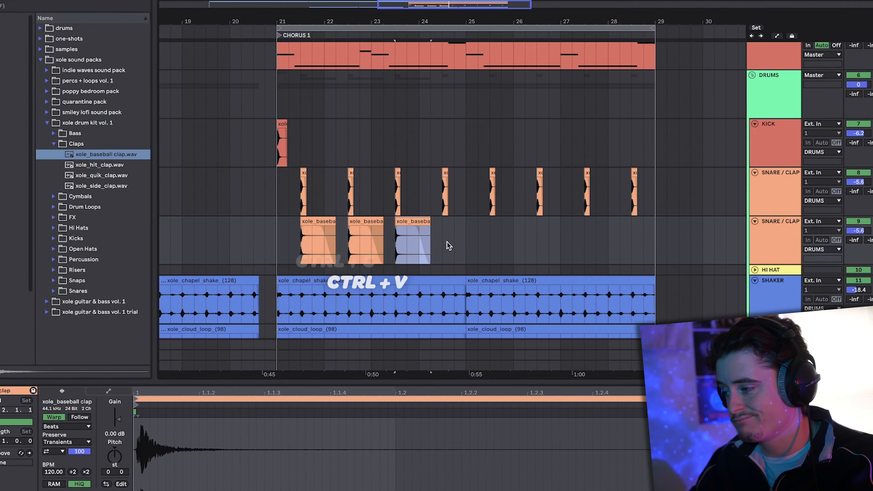
click(448, 229)
key(ctrl+v)
click(492, 258)
key(ctrl+v)
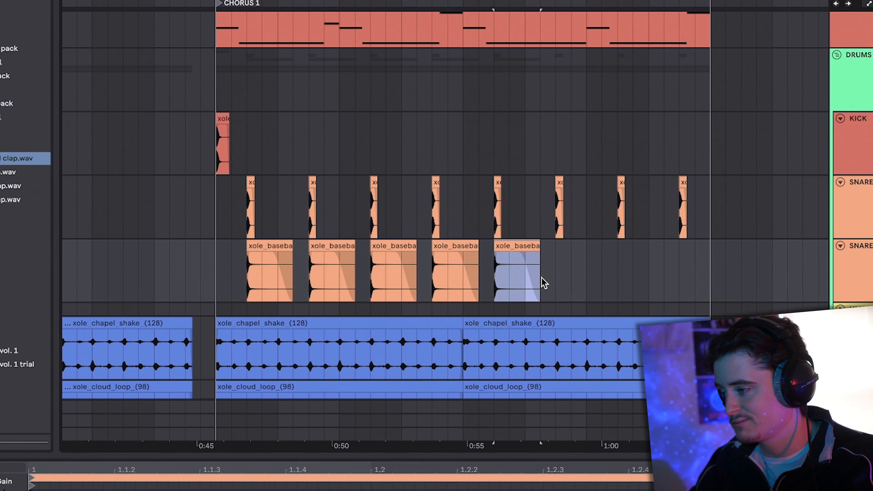
click(561, 280)
key(ctrl+v)
click(627, 279)
key(ctrl+v)
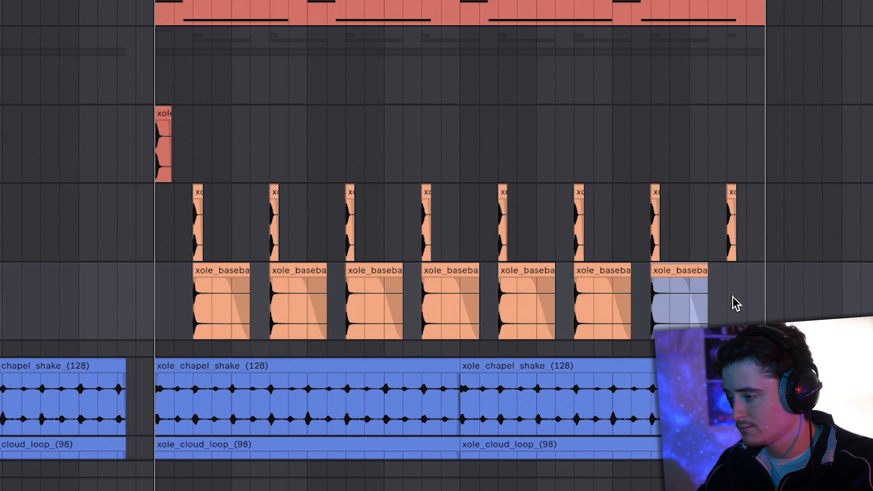
click(696, 276)
key(ctrl+v)
click(202, 269)
key(space)
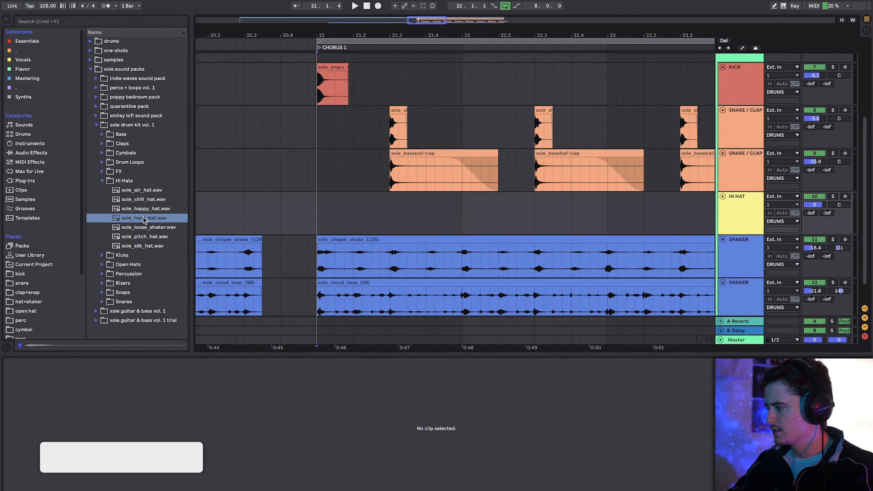
- Place xole_hard_hat.wav on the HI HAT track at bar 21 and paste a copy at 21.2 with -2.89 dB gain
drag(143, 220, 342, 195)
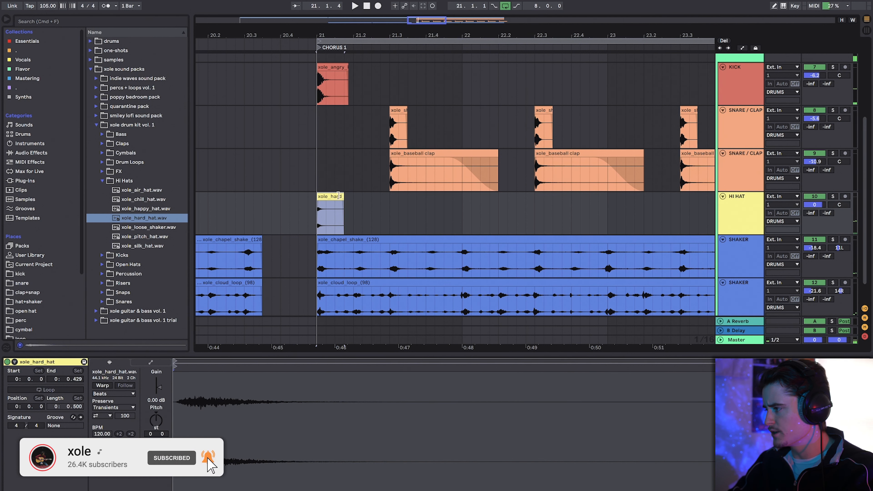
click(354, 205)
key(ctrl+v)
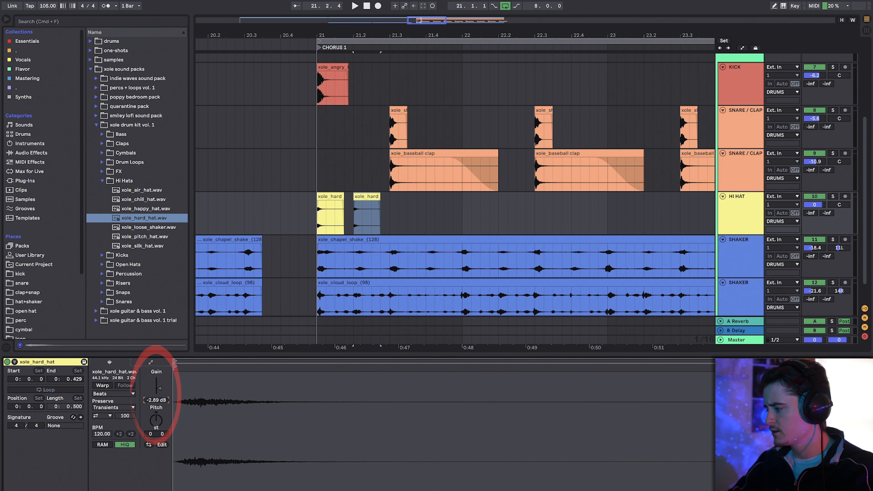
- Select the two hard hat clips together and duplicate them repeatedly along the HI HAT track across the chorus
scroll(389, 226, down, 3)
click(393, 216)
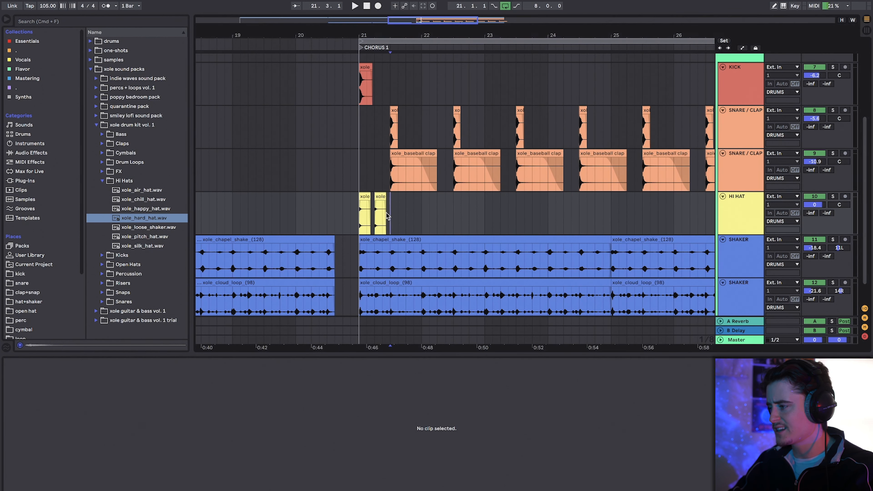
shift+click(364, 197)
scroll(364, 197, down, 4)
key(ctrl+d)
key(ctrl+d)
key(ctrl+d)
key(ctrl+d)
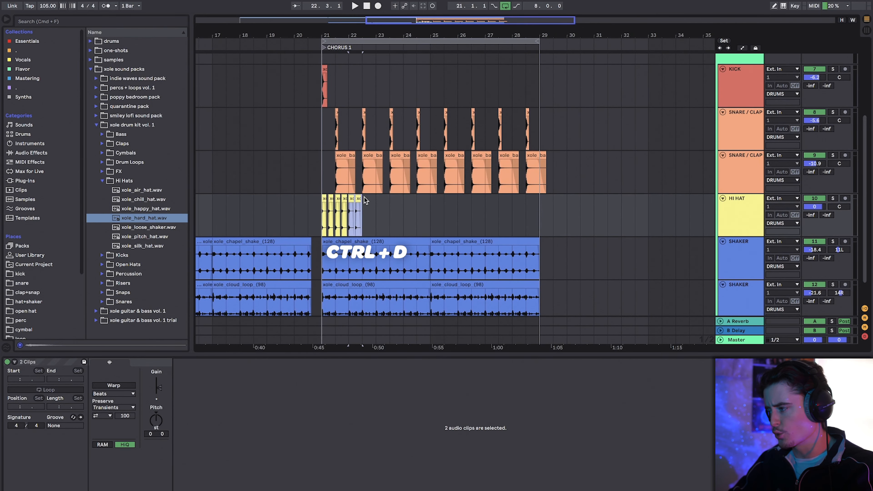
key(ctrl+d)
key(ctrl+d)
key(ctrl+d)
key(ctrl+d)
key(ctrl+d)
key(ctrl+d)
key(ctrl+d)
key(ctrl+d)
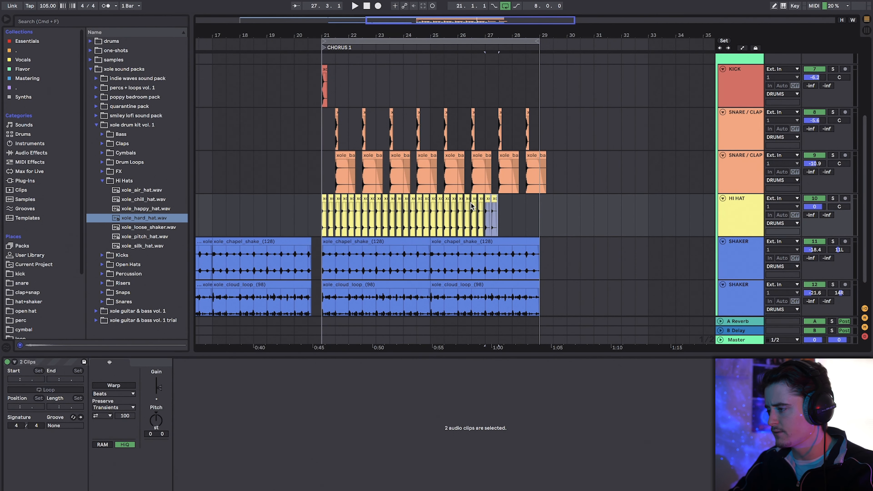
click(313, 216)
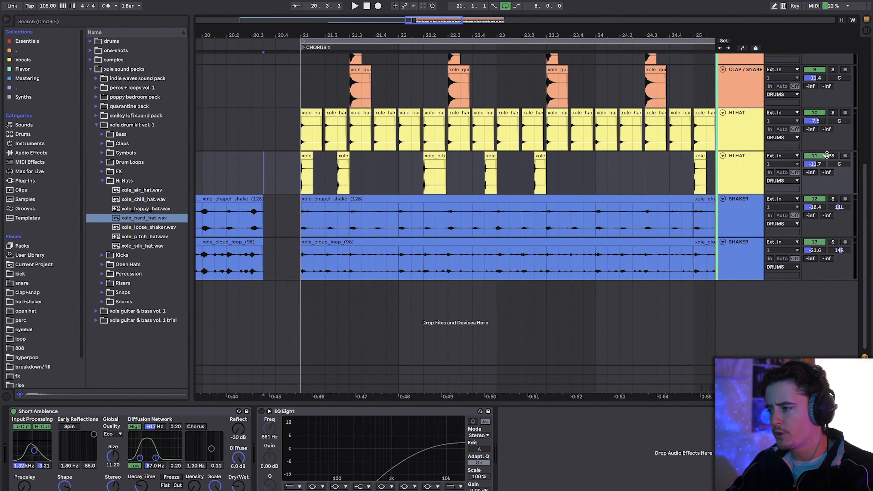
- Solo the pitch hat and hard hat tracks, play their patterns, and examine the effects on each
scroll(295, 169, up, 10)
scroll(376, 167, down, 8)
key(space)
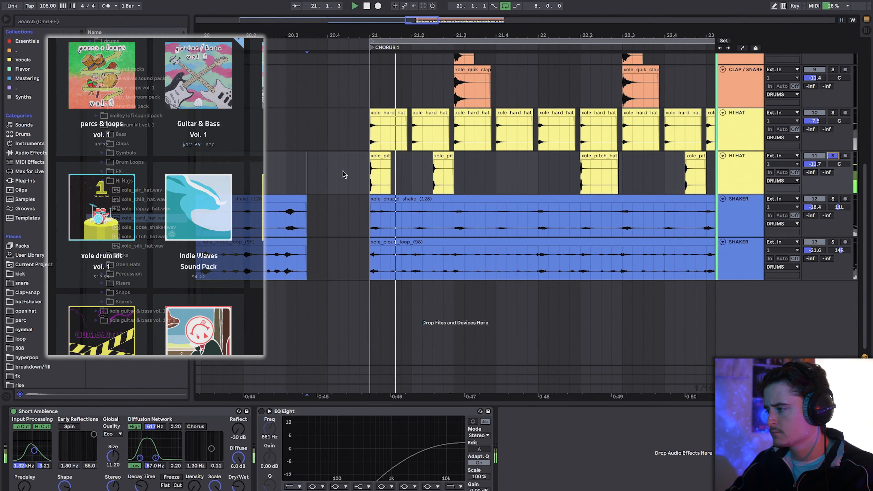
scroll(344, 173, down, 3)
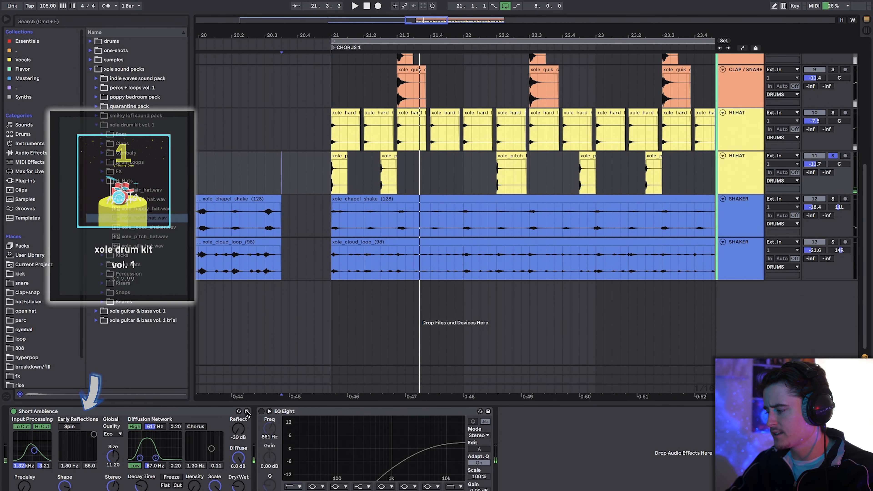
click(744, 139)
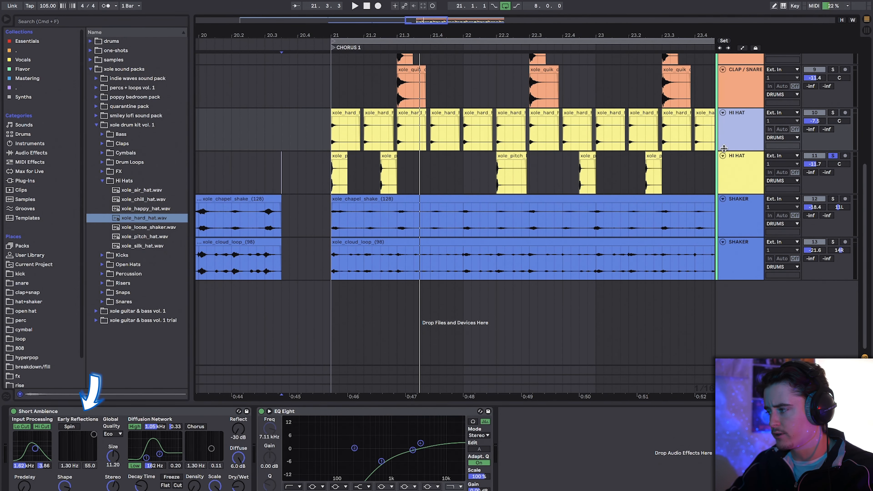
click(835, 113)
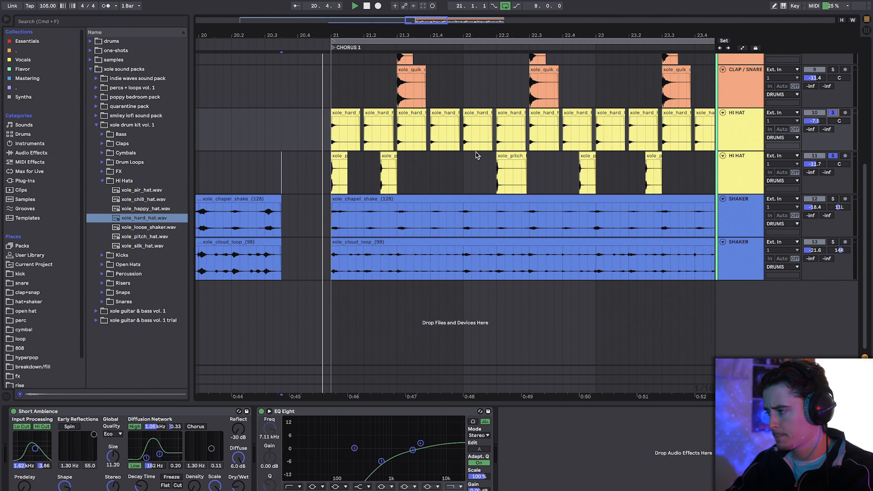
scroll(476, 152, down, 3)
scroll(476, 153, right, 4)
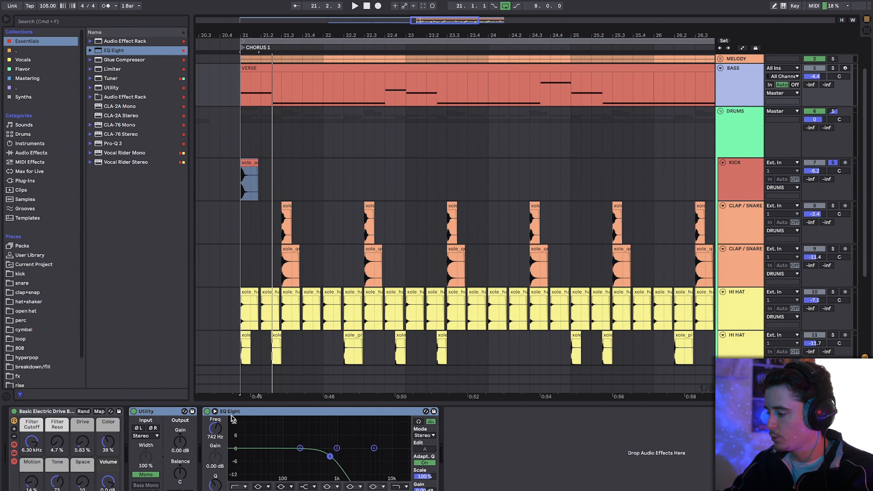
- Copy the Utility and EQ Eight devices from the BASS track onto the KICK track and play the kick with them
click(233, 419)
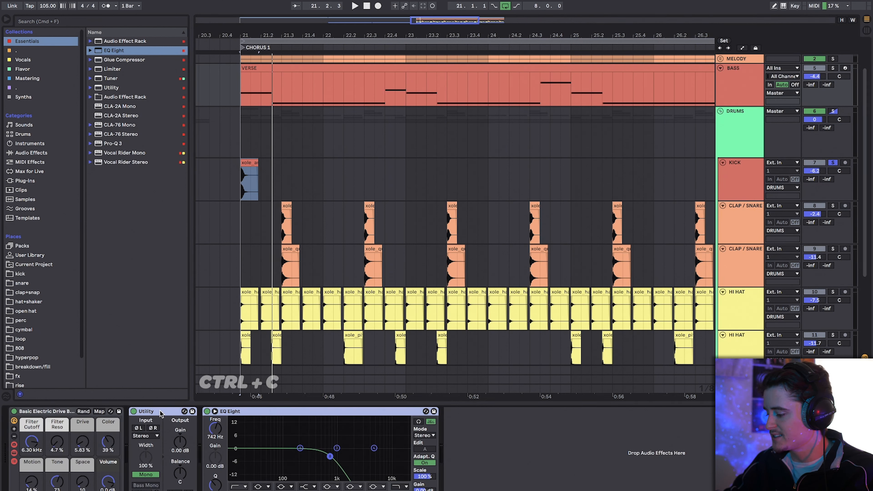
click(735, 190)
click(210, 468)
key(ctrl+v)
key(space)
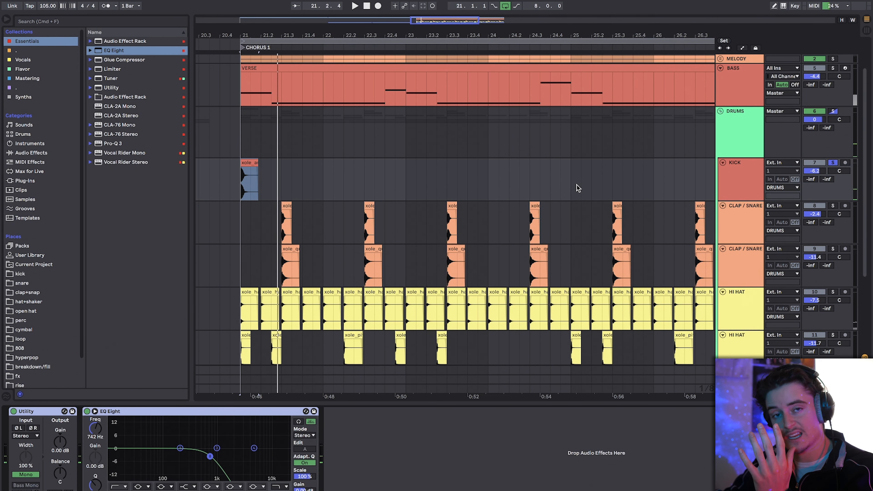
scroll(513, 178, down, 2)
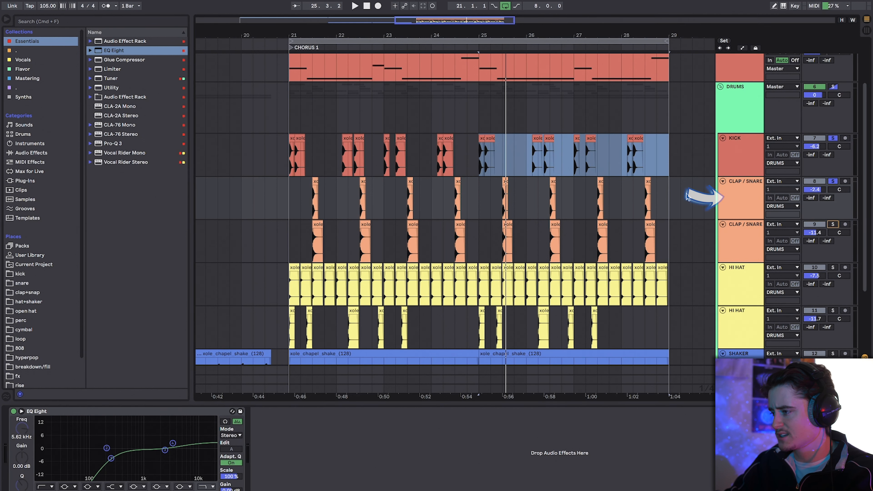
- Play the kick and snare from the start of the chorus and examine the high band of the snare's EQ Eight
scroll(407, 196, up, 3)
click(213, 199)
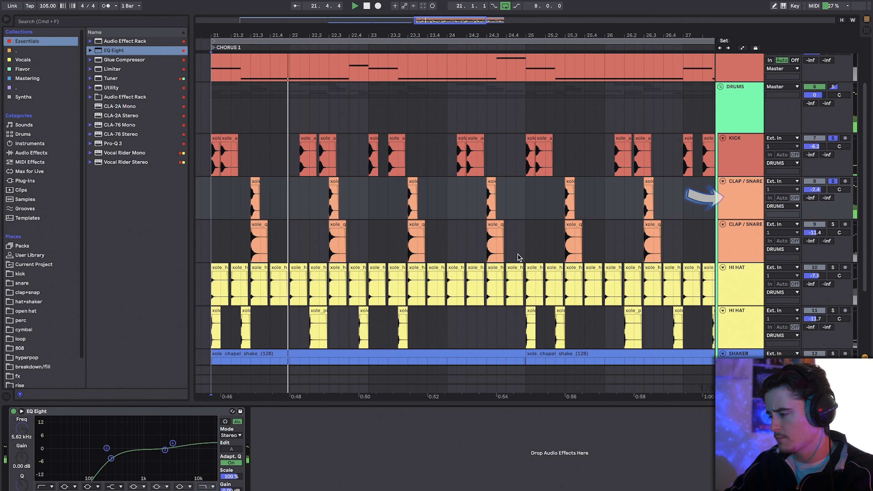
click(172, 444)
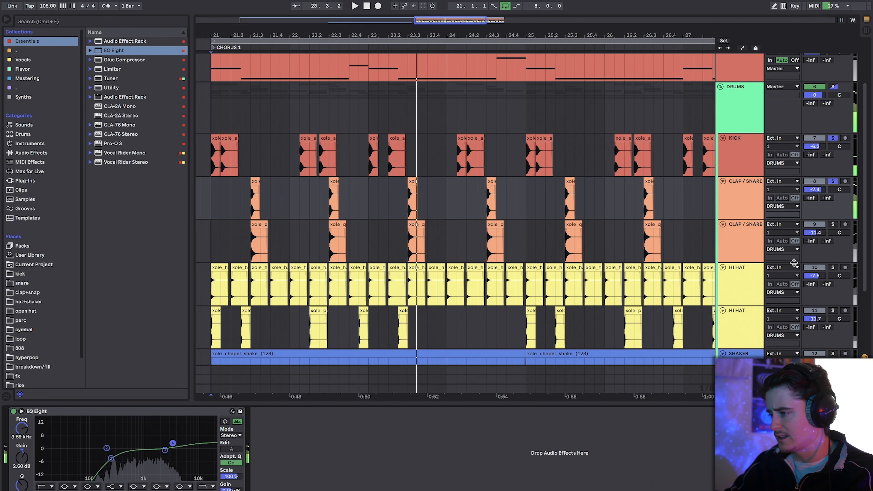
- Solo the clap track with the kick and snare and play the layered snare and clap hit from bar 21.3
click(743, 236)
key(space)
click(253, 240)
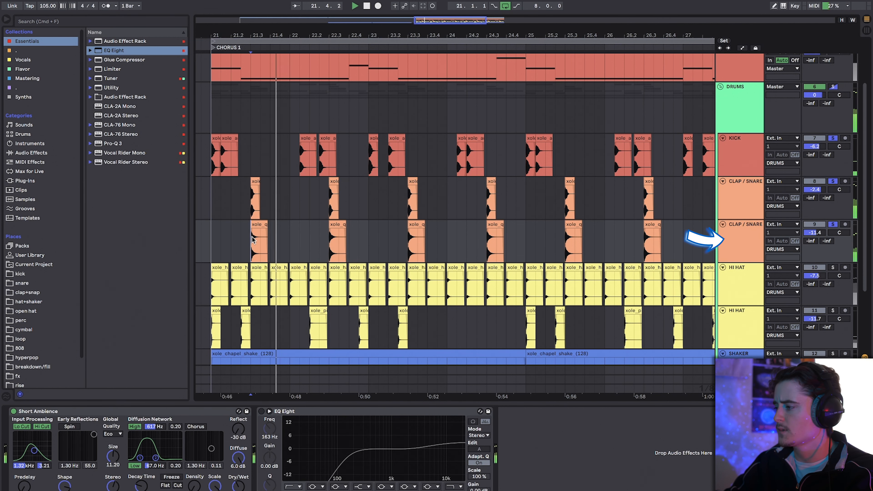
scroll(256, 237, up, 5)
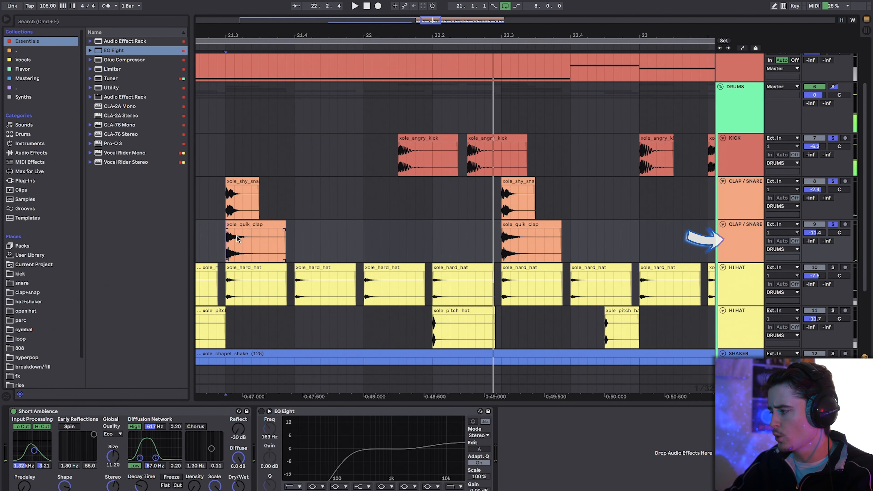
key(space)
key(space)
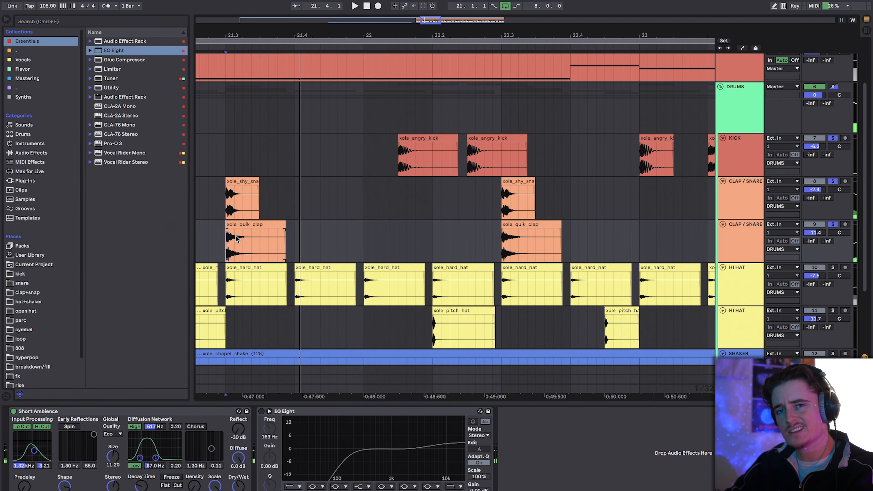
- Turn on EQ Eight on the clap track with its low cut at 1.50 kHz and play the drums
scroll(236, 239, down, 3)
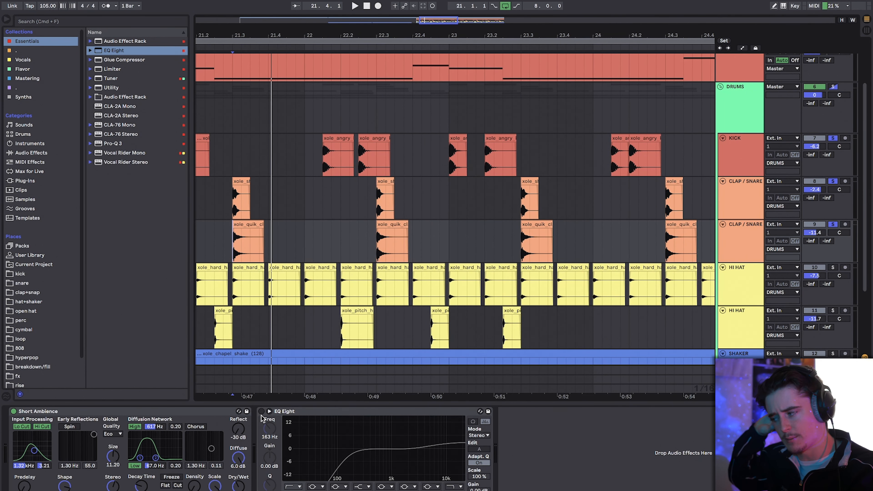
scroll(472, 248, down, 4)
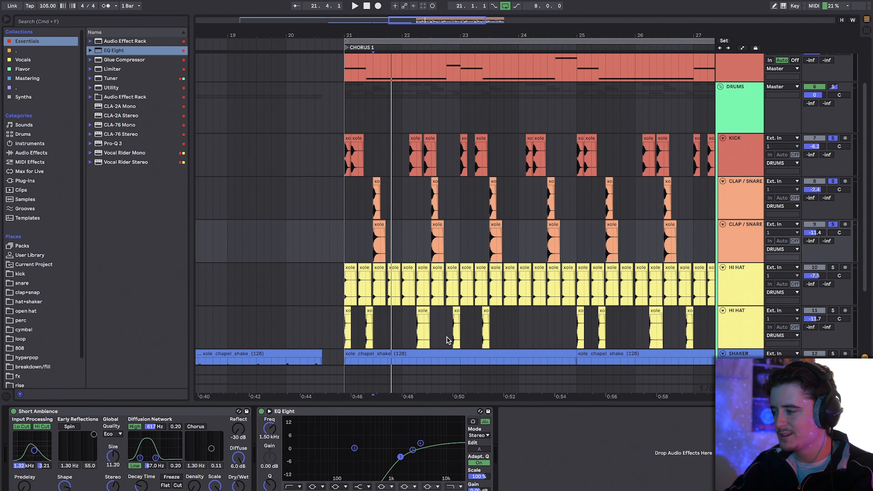
click(366, 241)
key(space)
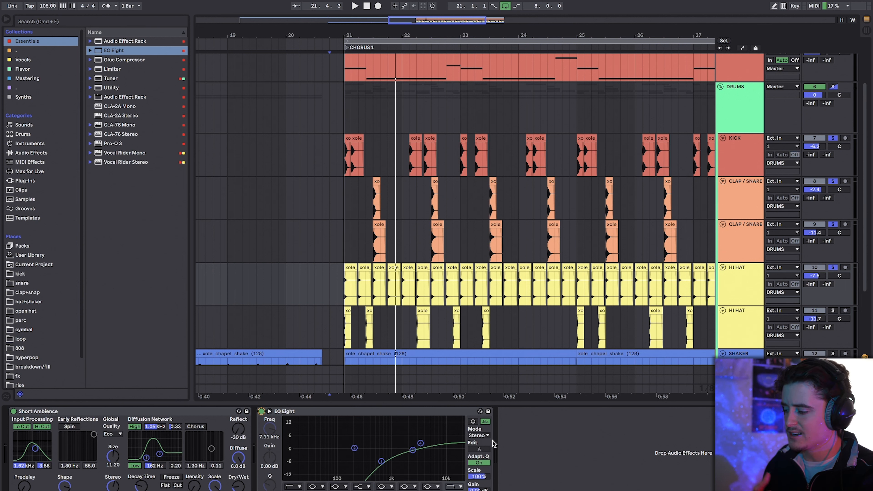
- Set the hard hat track's EQ Eight low cut to 758 Hz and high cut to 5.87 kHz, and play the result
click(382, 461)
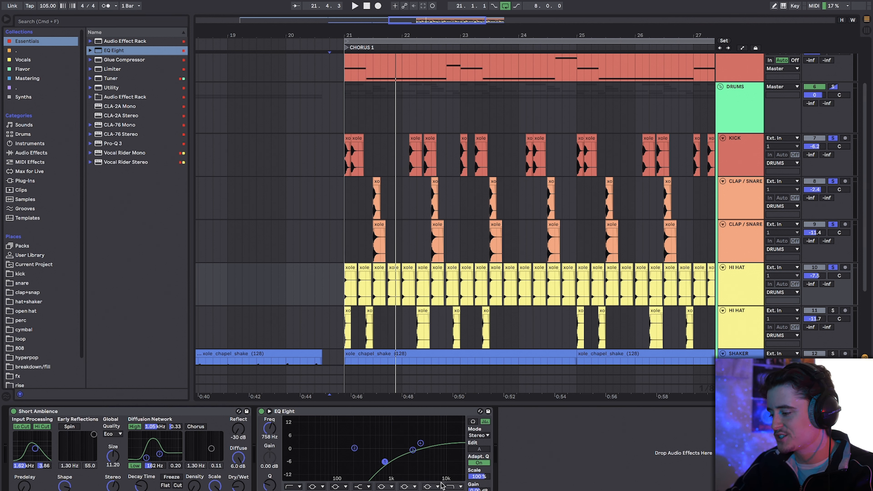
key(space)
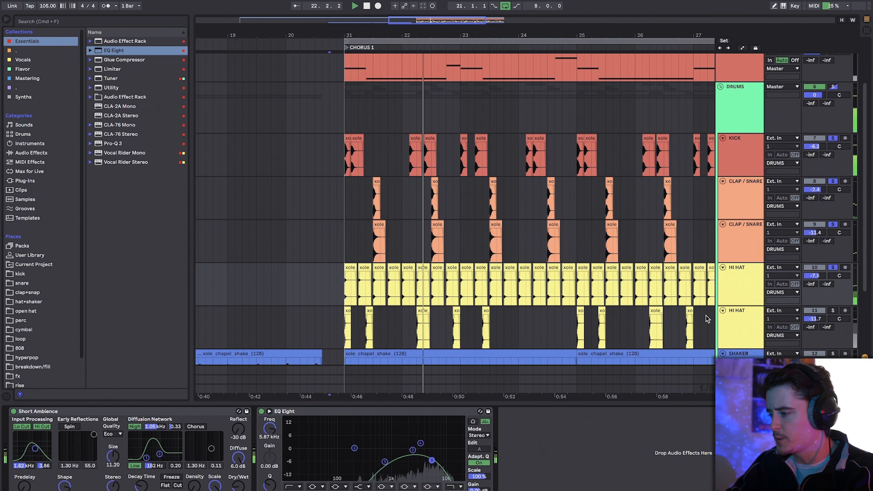
- Select the pitch hat track to show its reverb and EQ effects
click(743, 325)
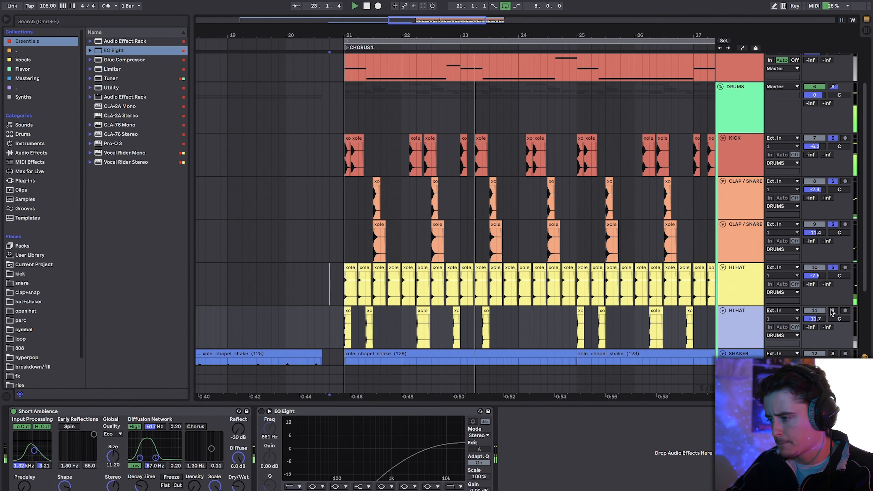